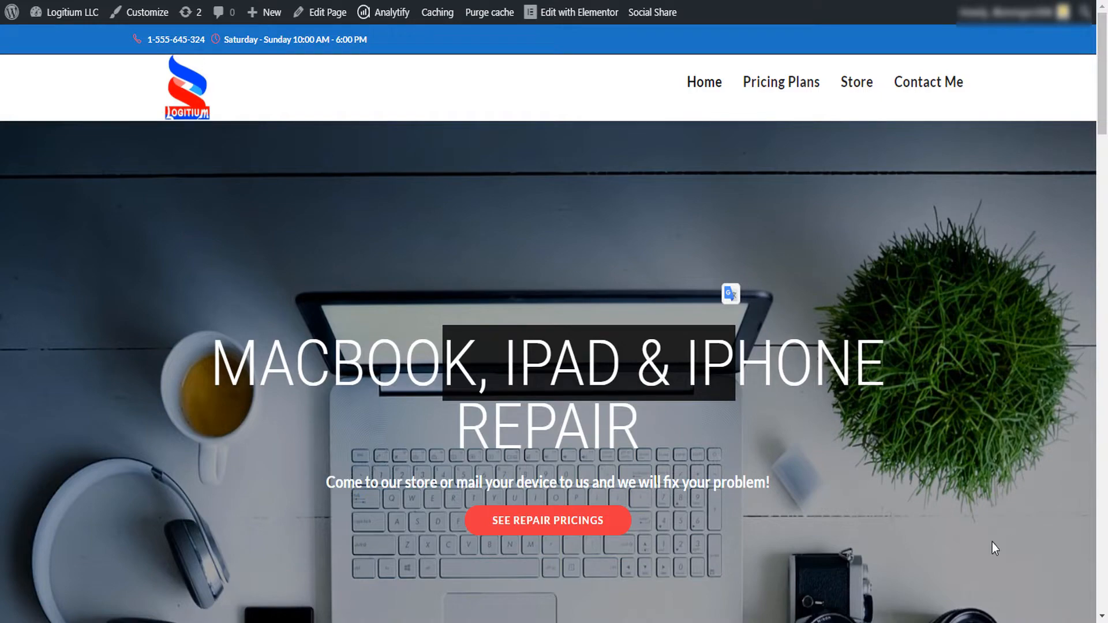
- Look over the live homepage from the hero banner down to the location map and back up
scroll(991, 542, down, 15)
scroll(899, 490, down, 20)
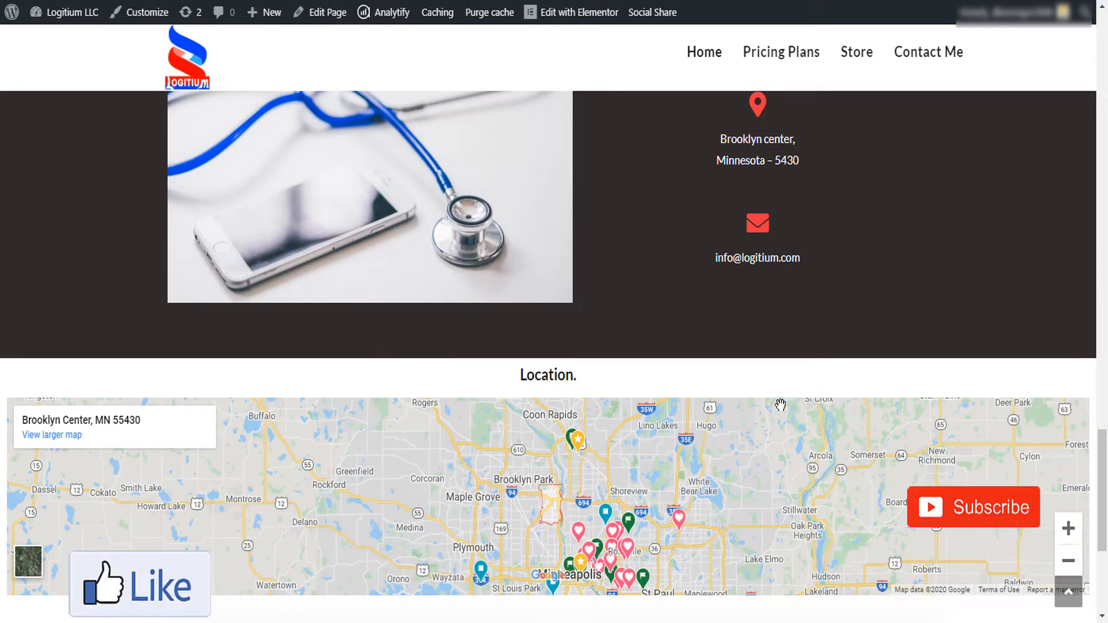
scroll(766, 395, up, 10)
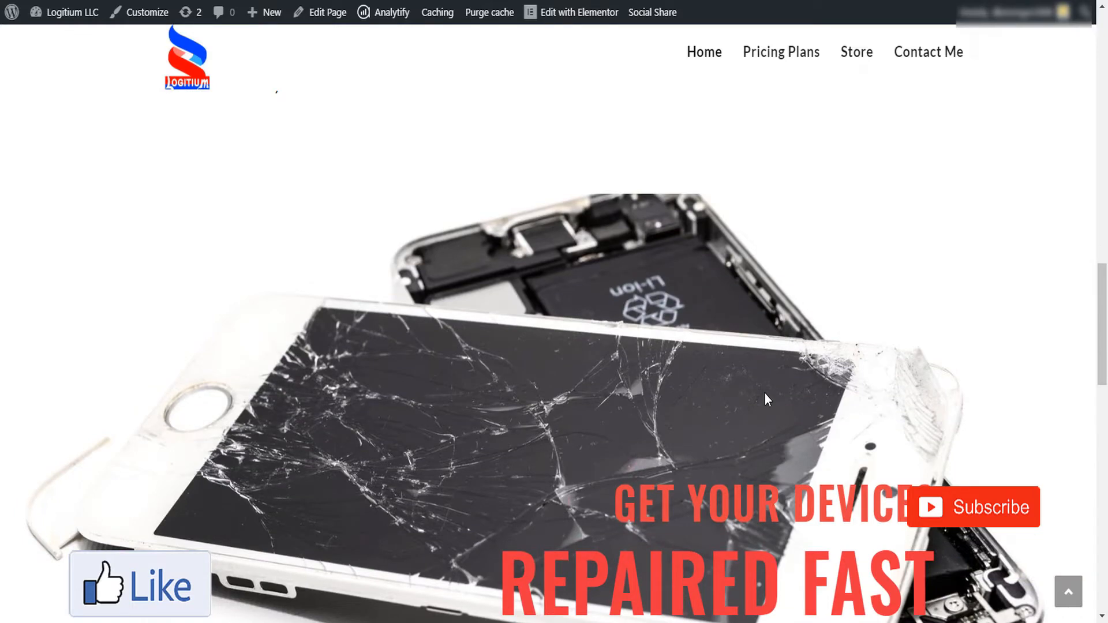
scroll(745, 383, up, 10)
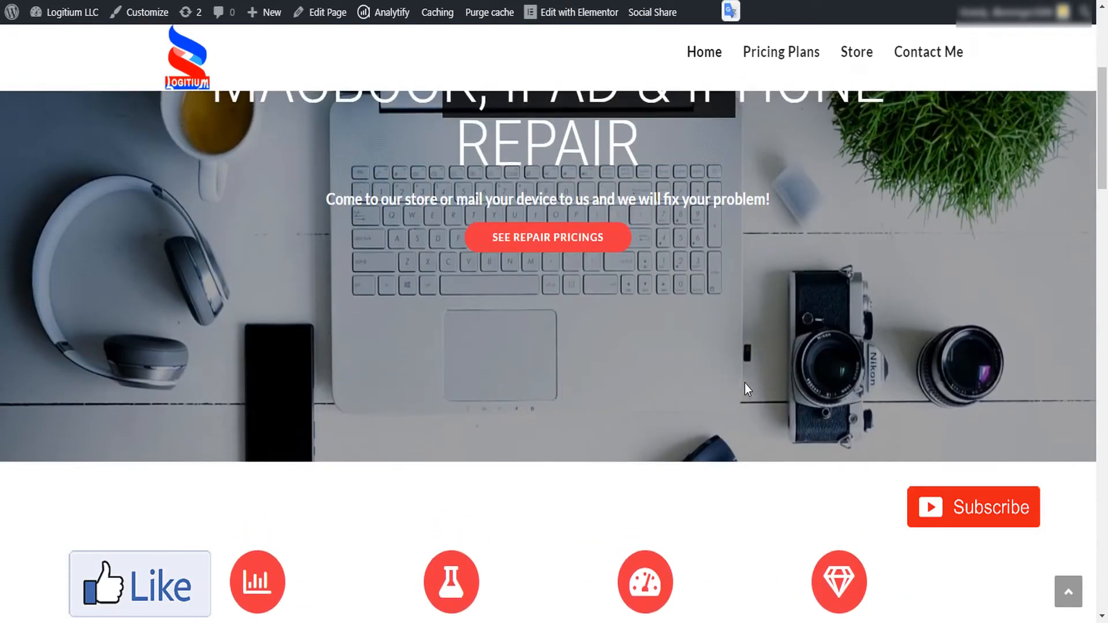
scroll(744, 383, up, 5)
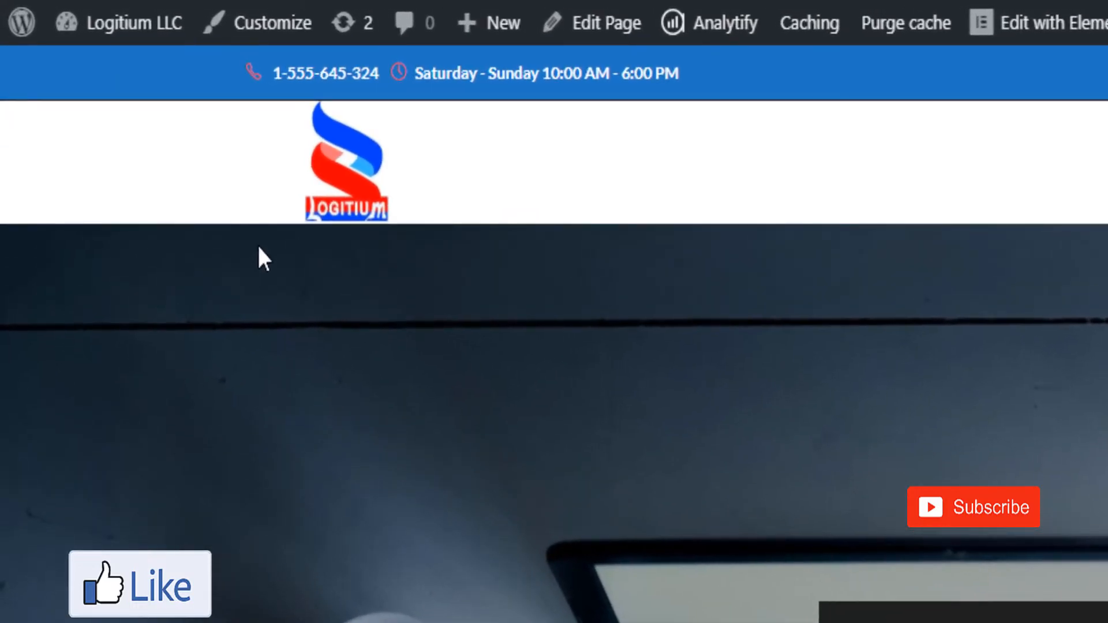
- Examine the phone number and opening hours shown in the homepage's header bar
mouse_move(274, 73)
mouse_down()
mouse_move(379, 73)
mouse_move(255, 82)
mouse_up()
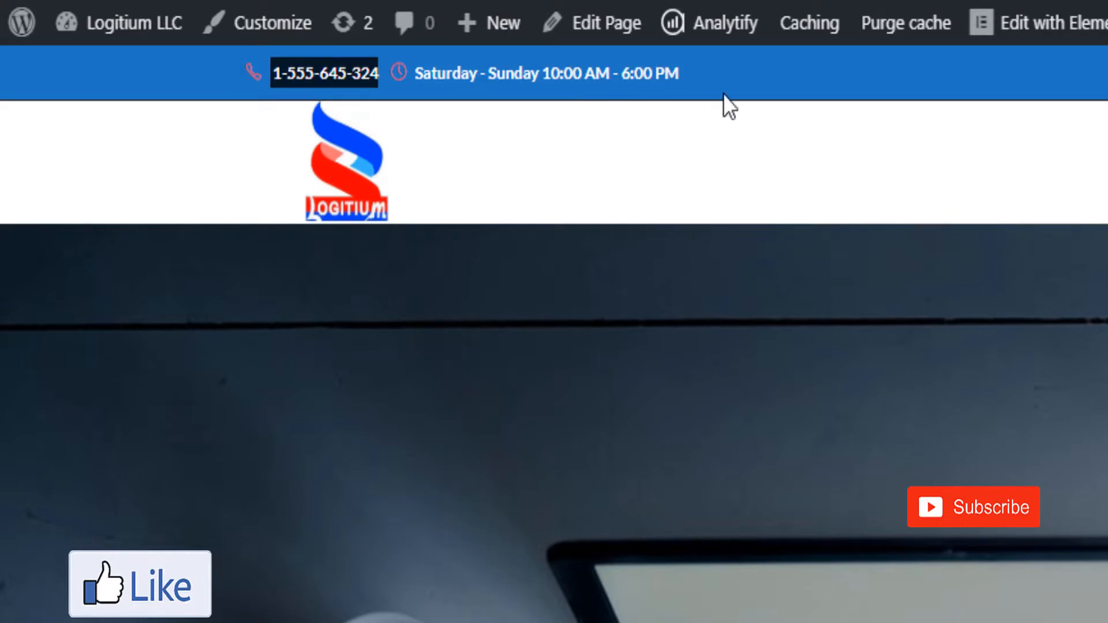
drag(677, 75, 413, 77)
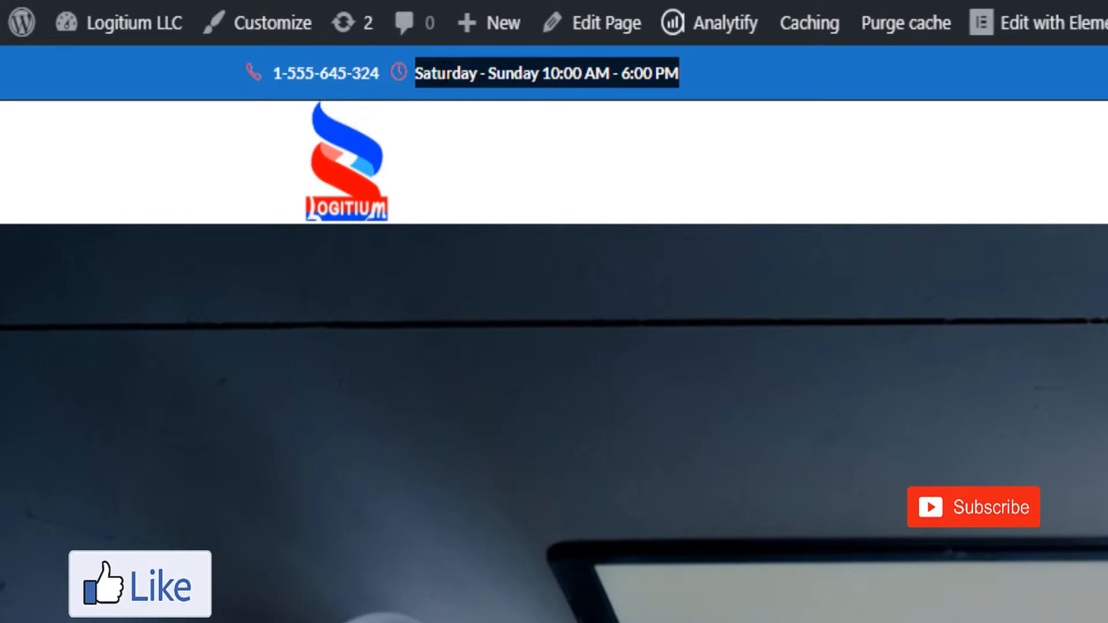
click(738, 64)
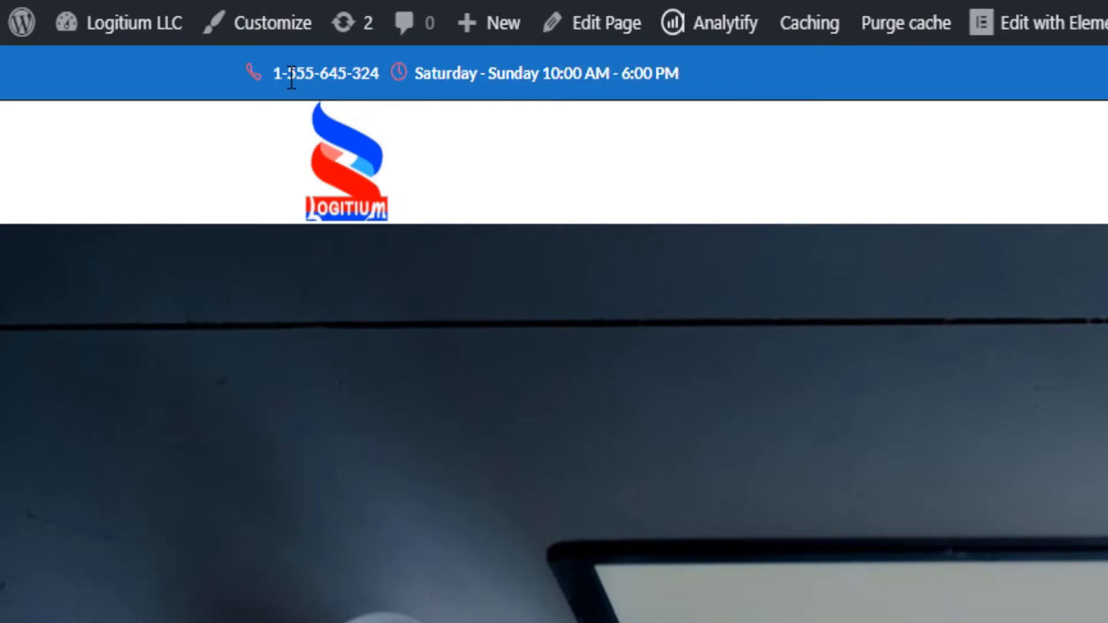
drag(282, 74, 372, 73)
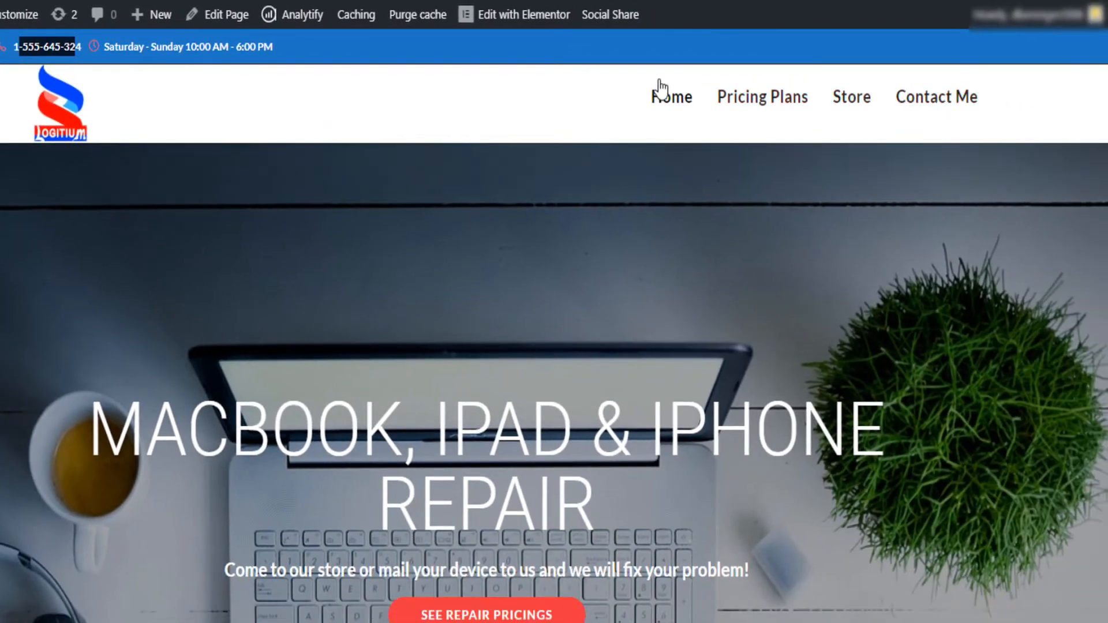
- Review the homepage's repair pricing link, service icons, repair categories, contact section, map and the Repair a Device and Shop Electronics boxes
scroll(37, 259, down, 5)
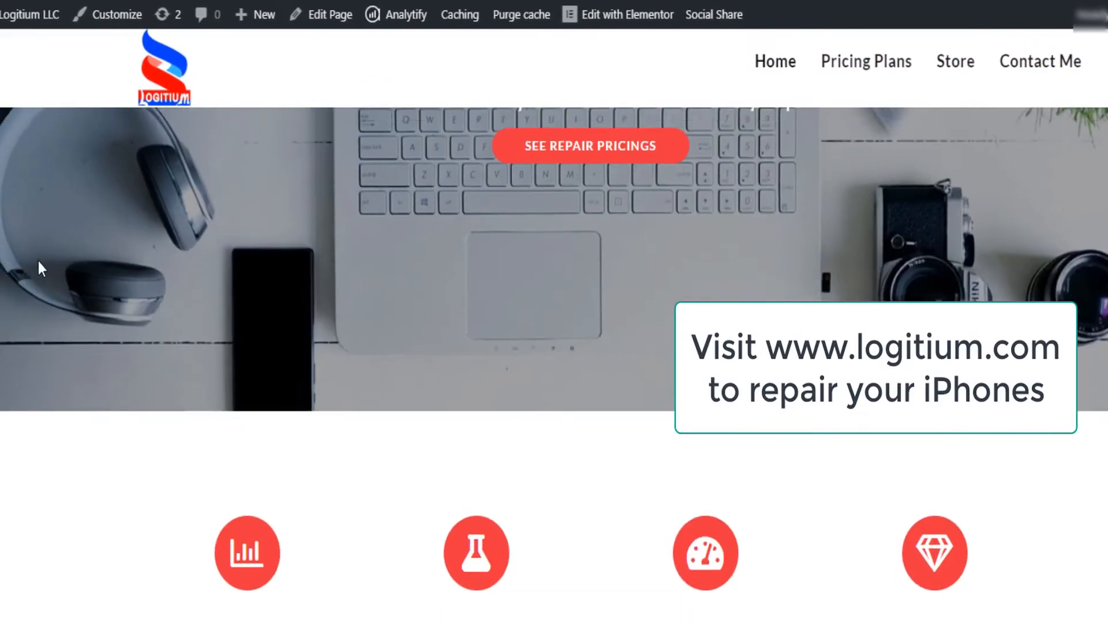
scroll(39, 265, up, 5)
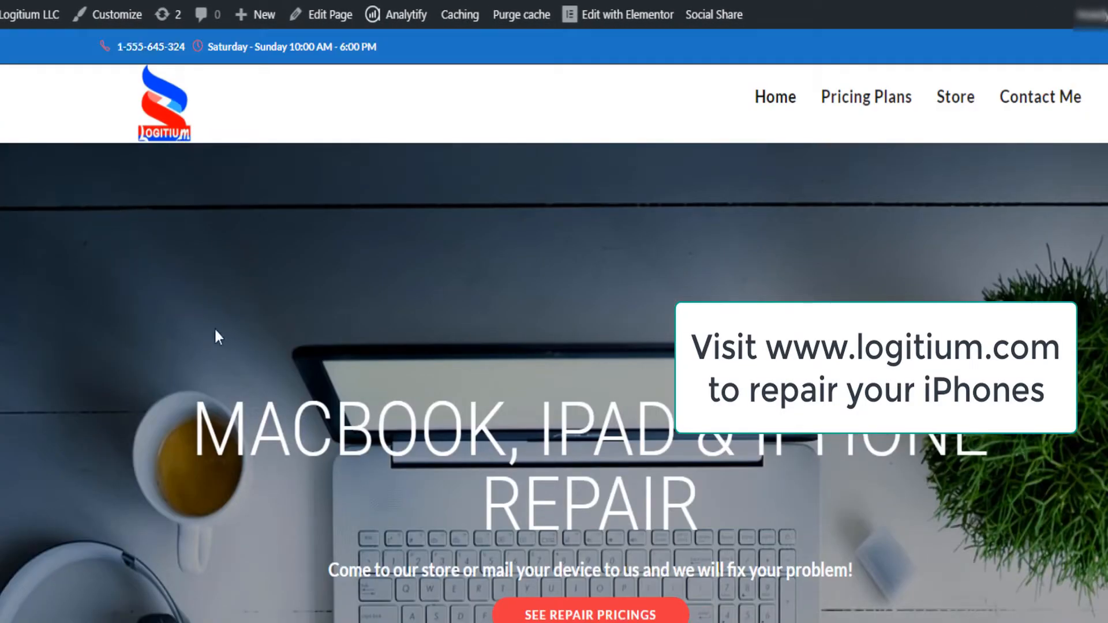
scroll(647, 429, down, 5)
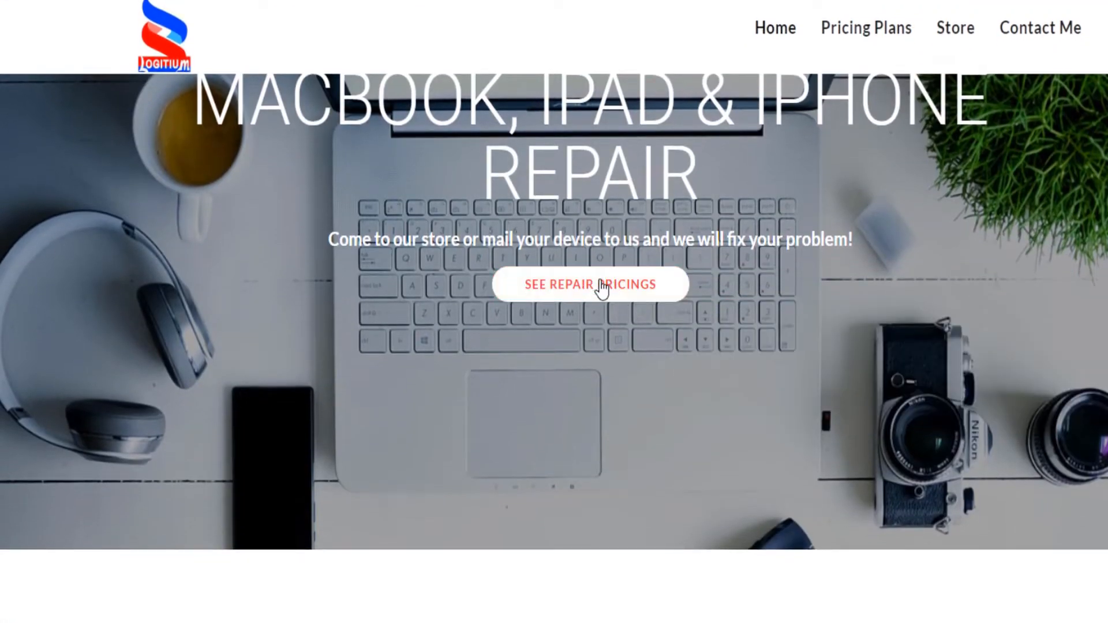
scroll(613, 327, down, 10)
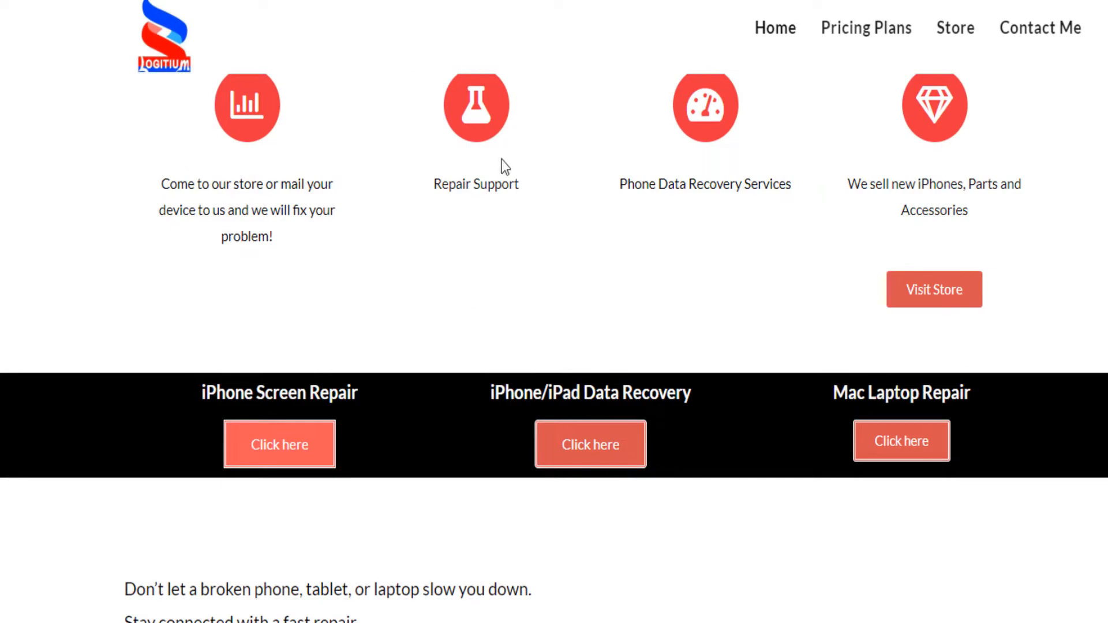
scroll(441, 289, down, 15)
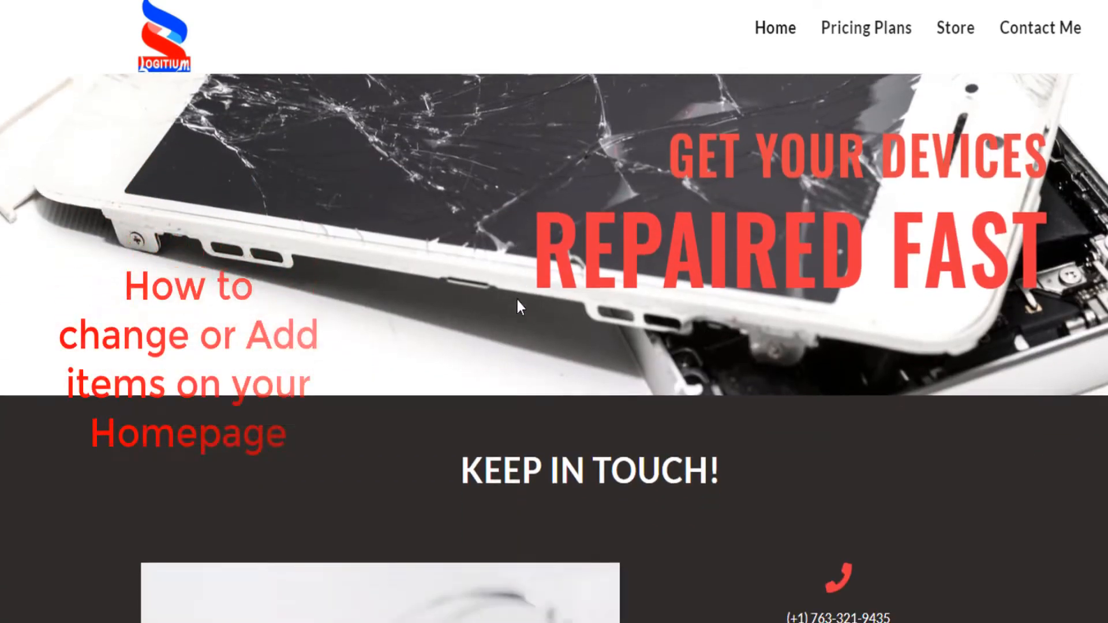
scroll(517, 299, down, 7)
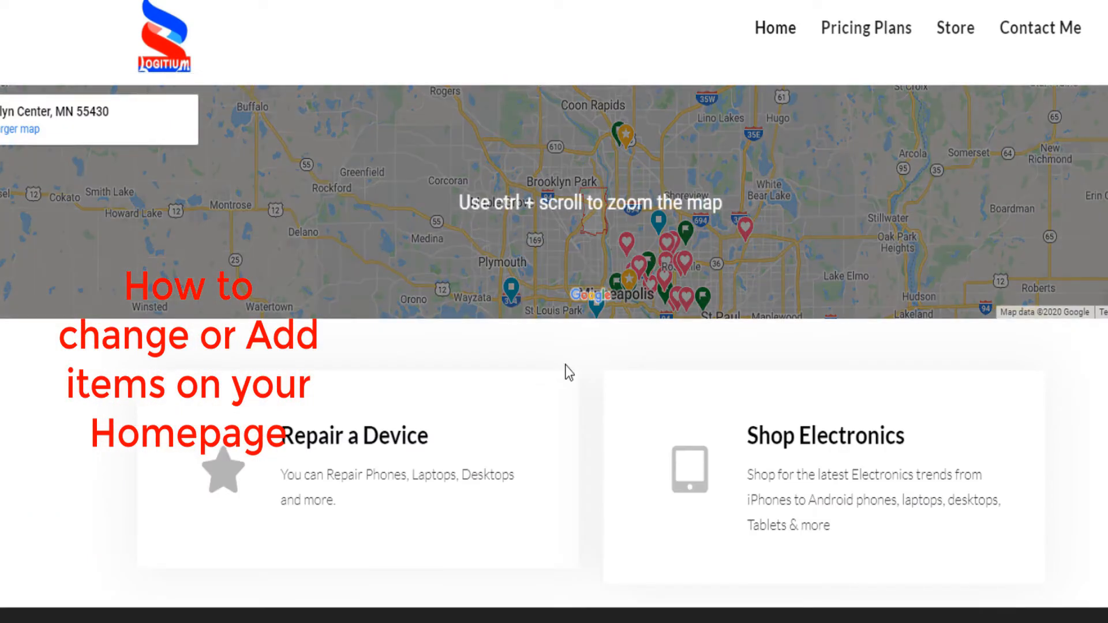
scroll(556, 417, up, 10)
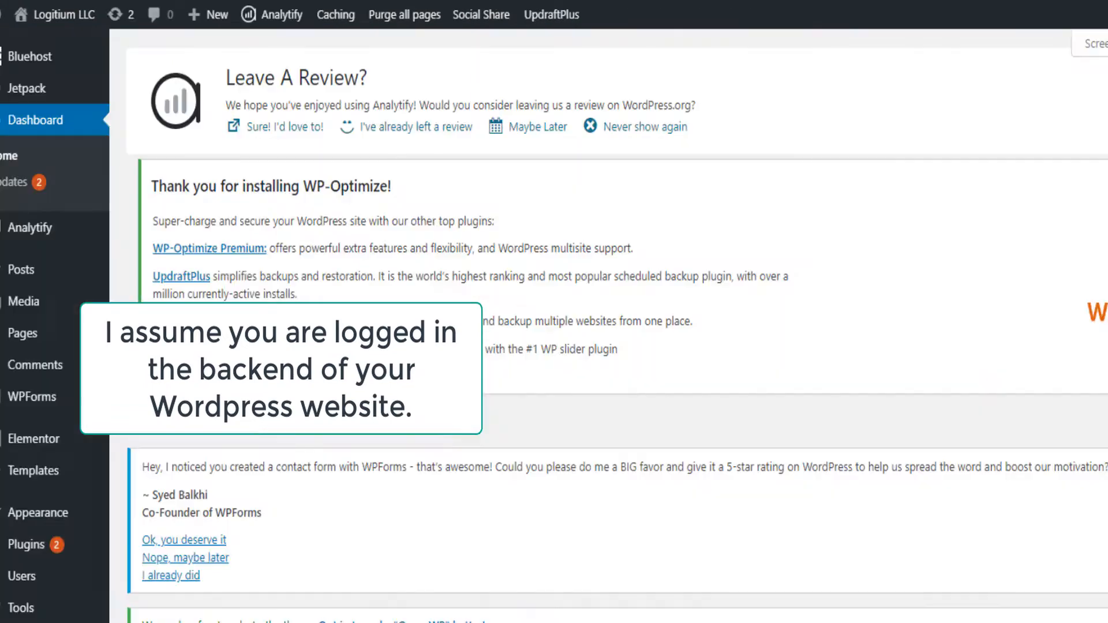
- Look through the WordPress admin dashboard and locate the option for adding a new plugin
scroll(89, 489, down, 5)
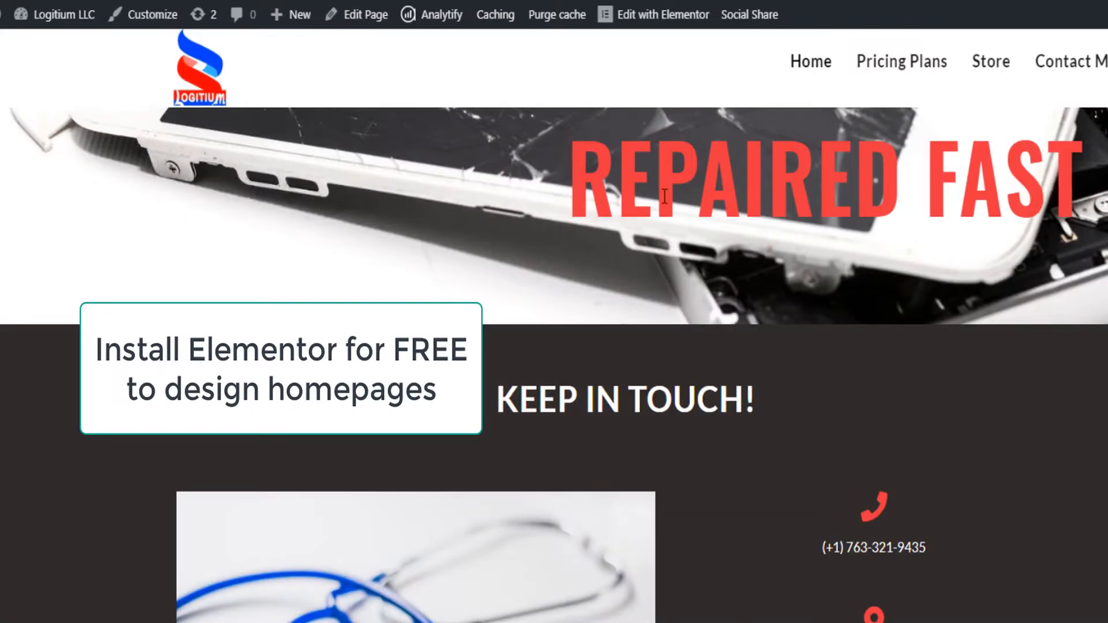
scroll(678, 175, down, 5)
scroll(677, 175, up, 2)
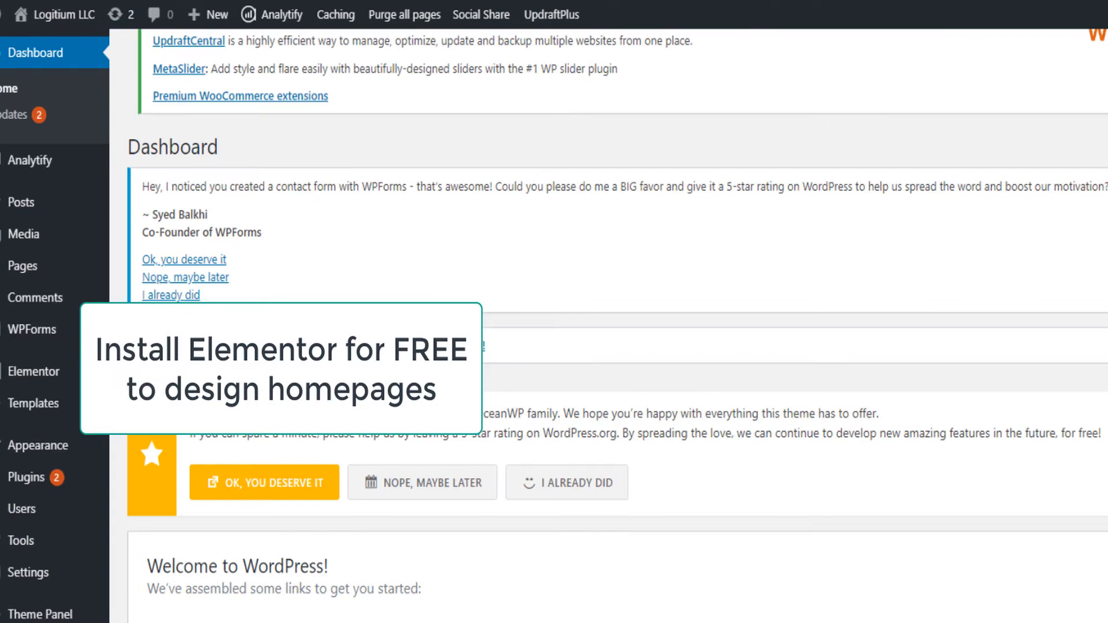
scroll(618, 323, down, 2)
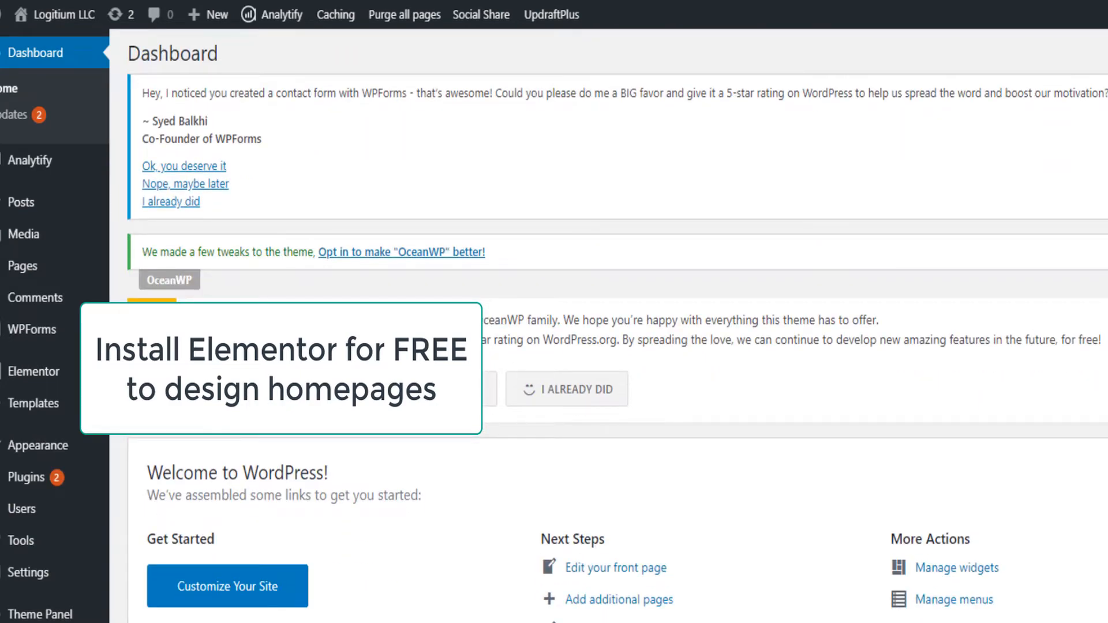
mouse_move(53, 487)
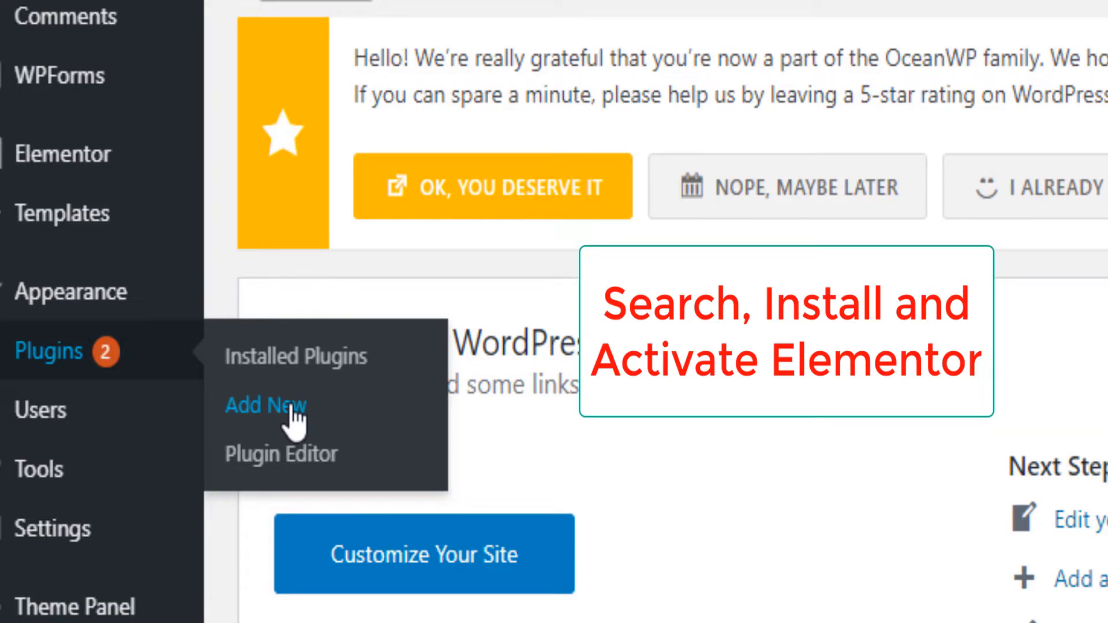
scroll(1050, 304, down, 6)
scroll(795, 157, up, 5)
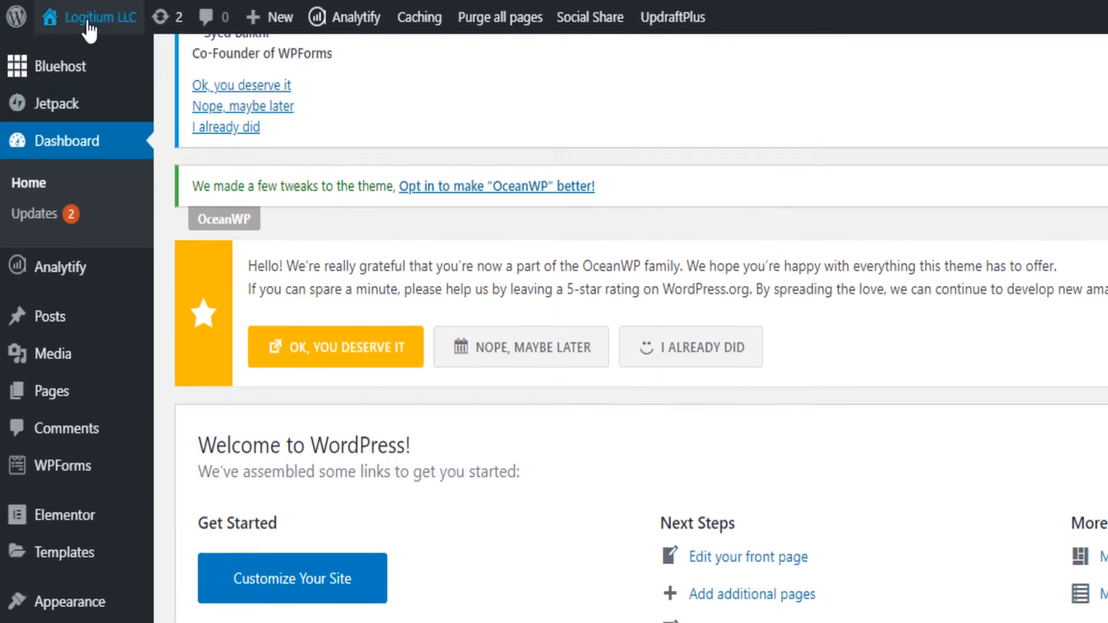
- Visit the Logitium LLC site from the dashboard and open its homepage for editing with Elementor
click(75, 56)
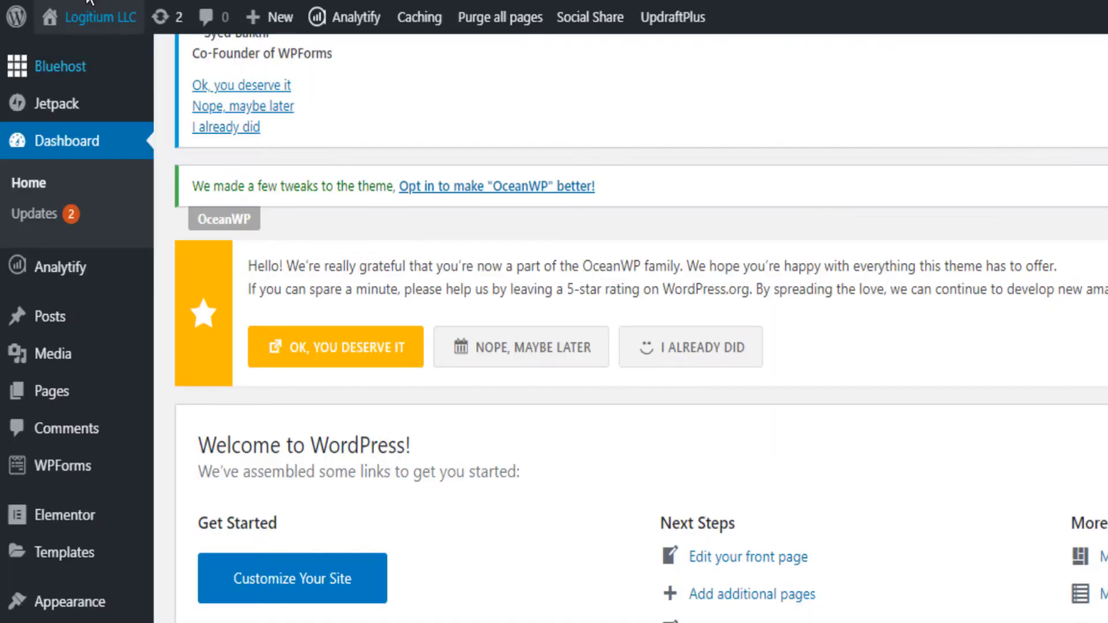
mouse_move(91, 20)
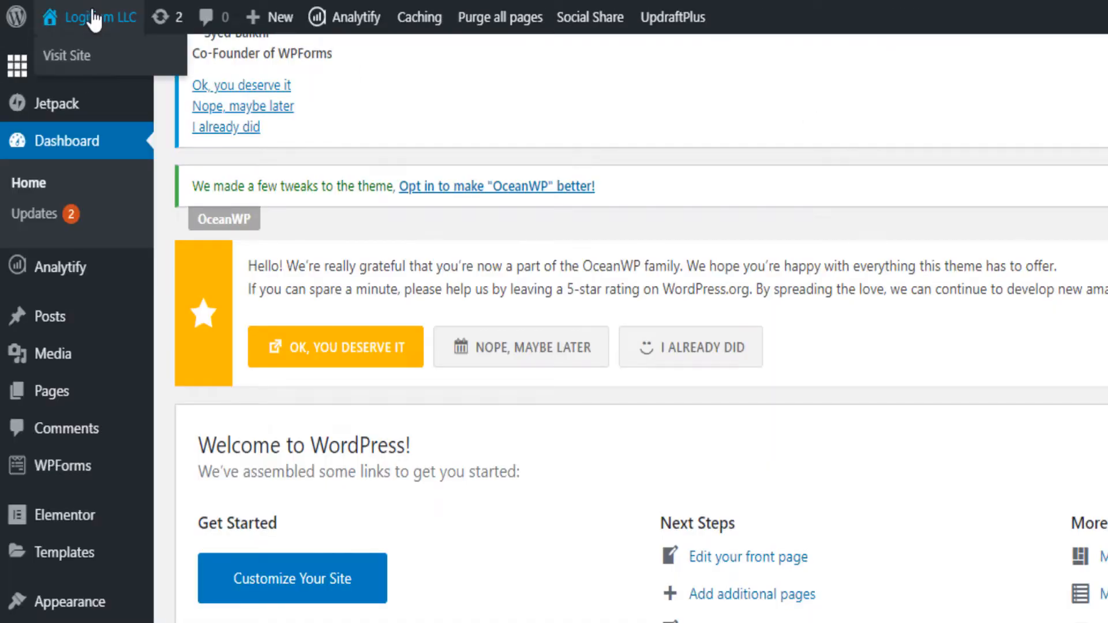
mouse_move(94, 400)
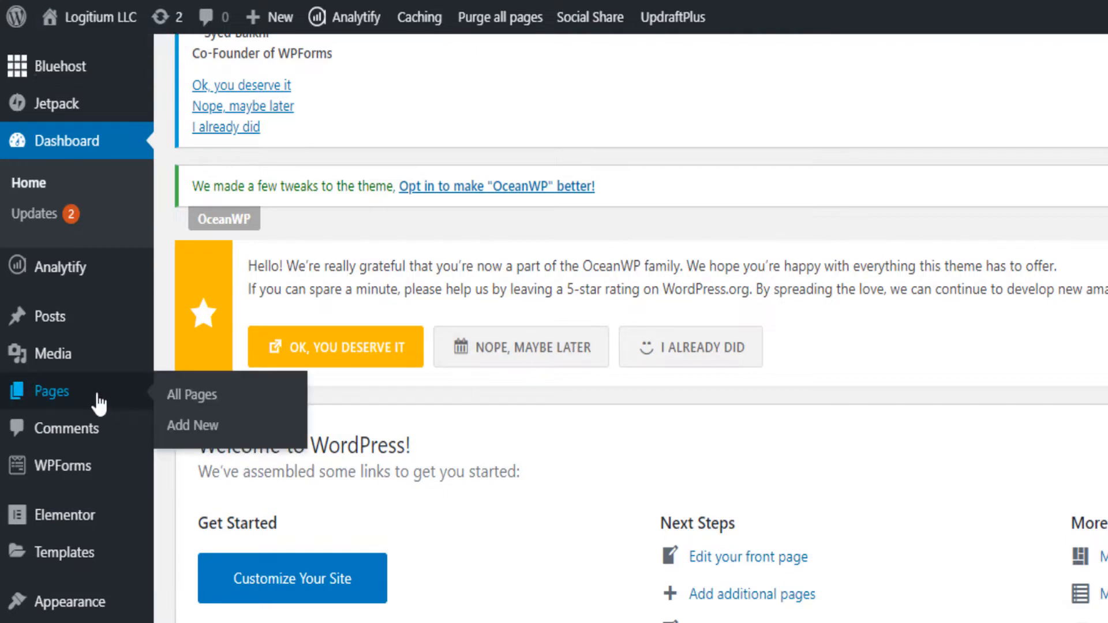
click(206, 398)
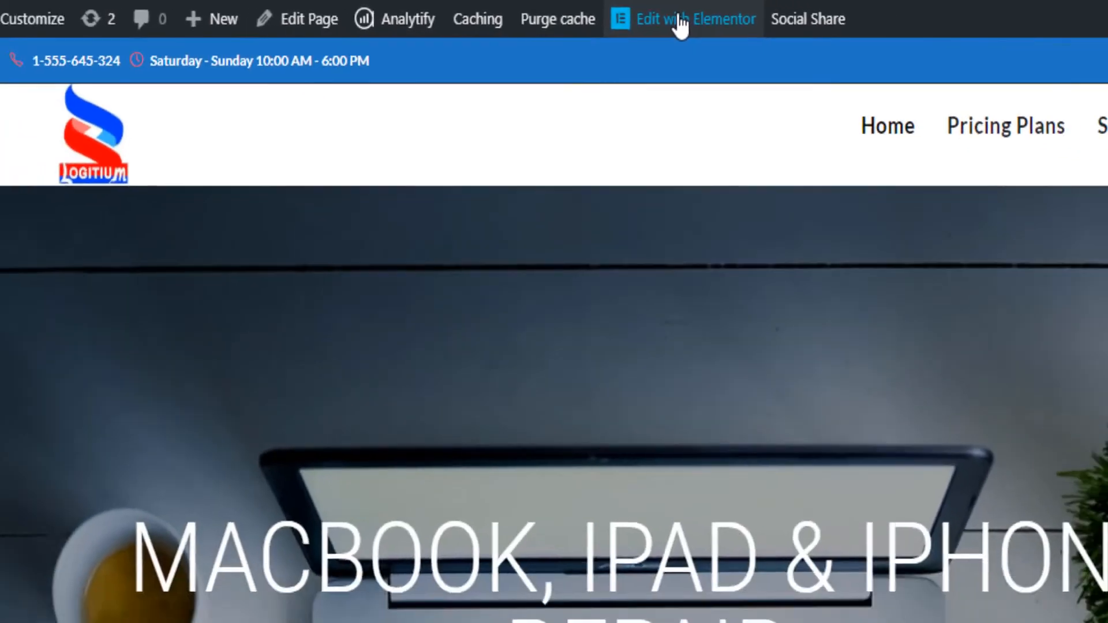
click(708, 26)
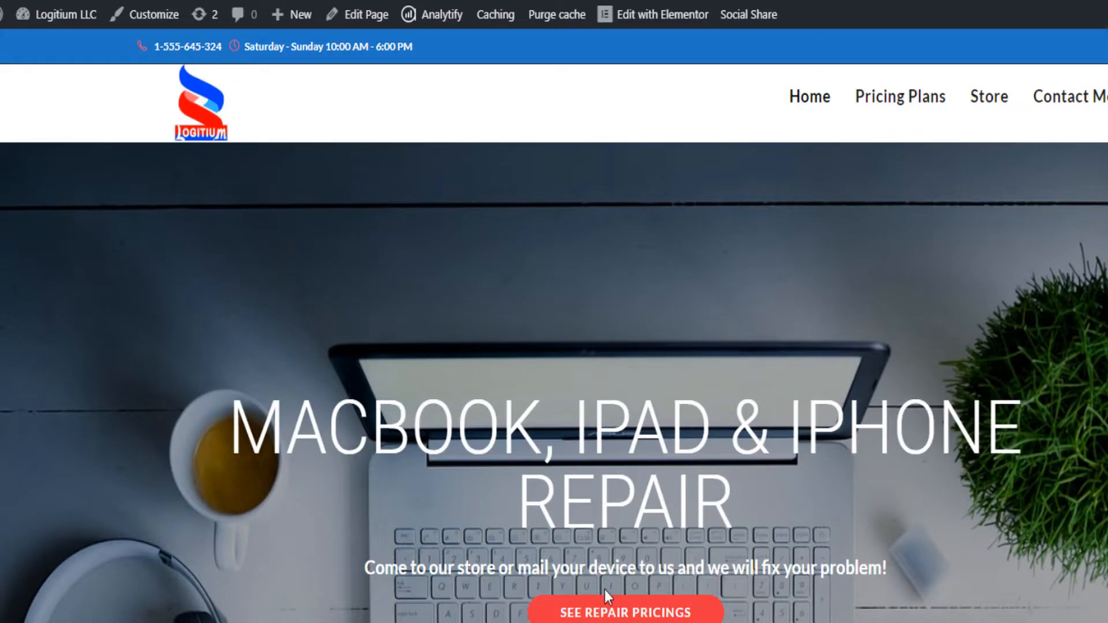
- Compare the live homepage's hero and service sections with their editable version in Elementor
scroll(247, 370, down, 3)
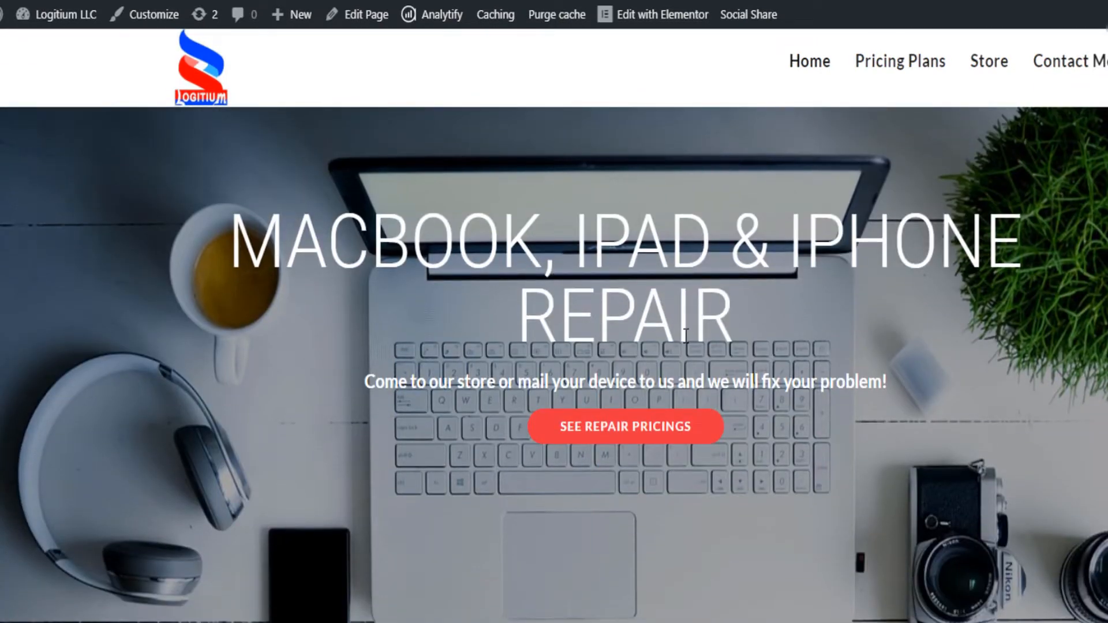
scroll(737, 401, down, 3)
scroll(750, 404, down, 10)
scroll(756, 408, up, 4)
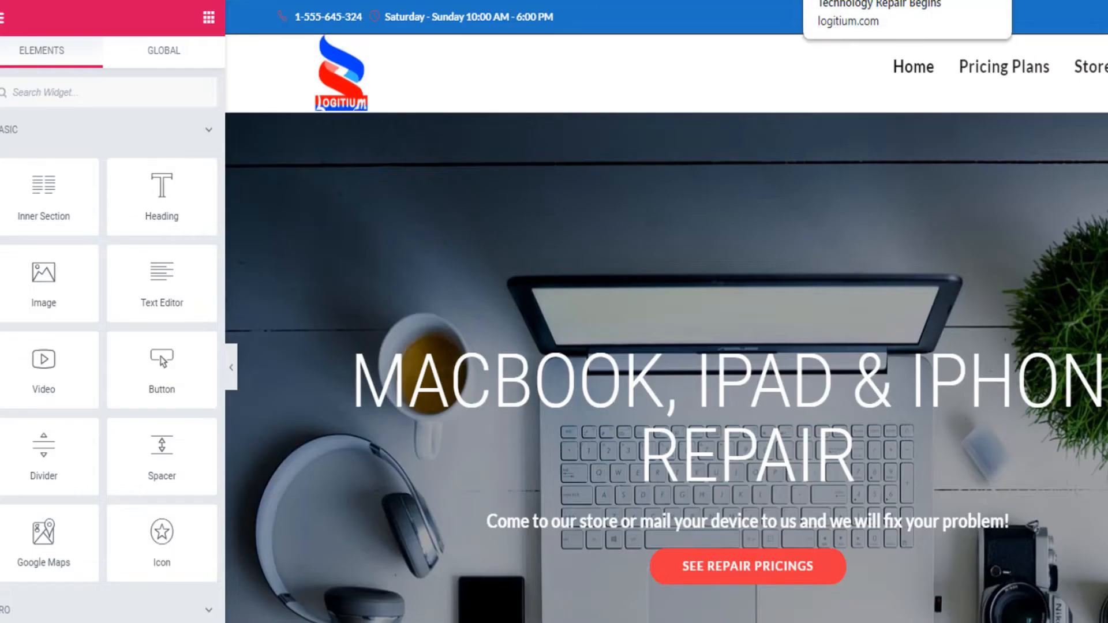
scroll(780, 253, down, 5)
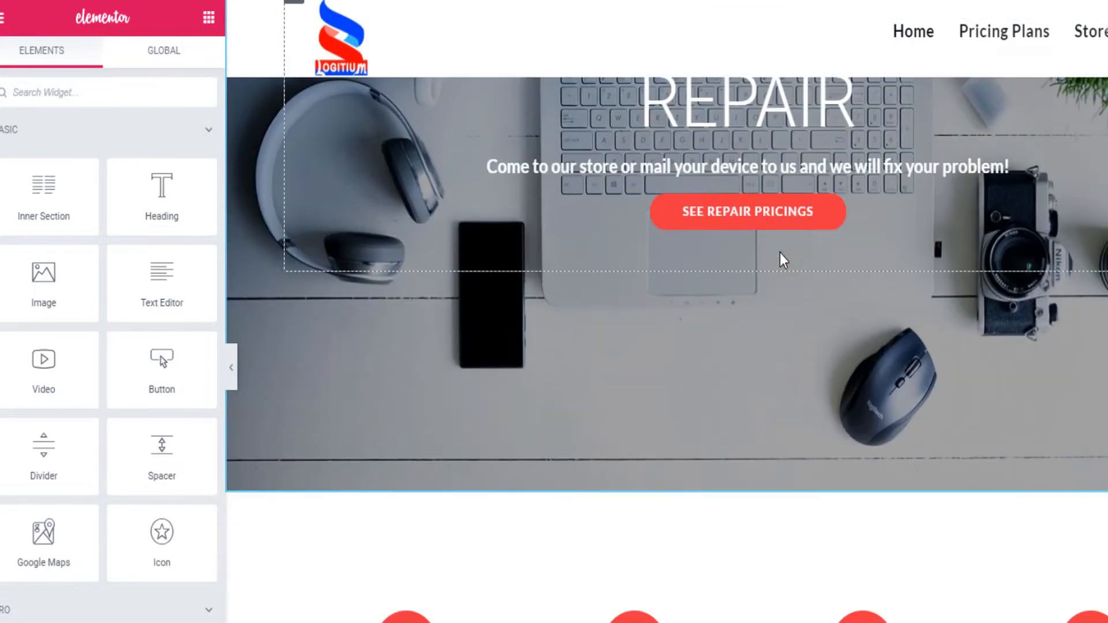
scroll(747, 278, down, 5)
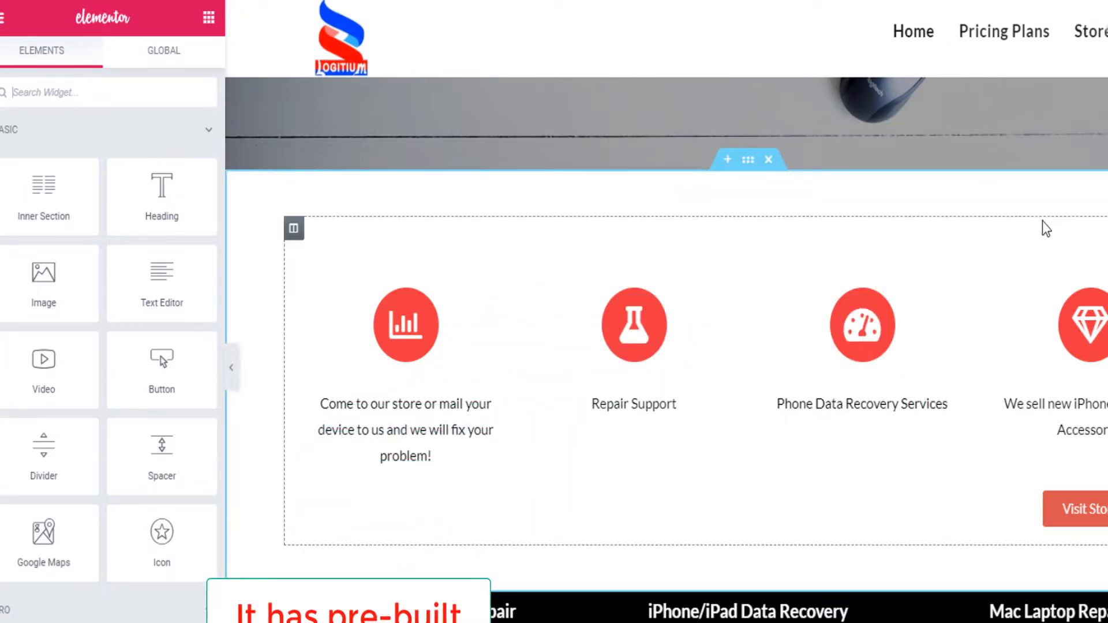
scroll(759, 291, up, 10)
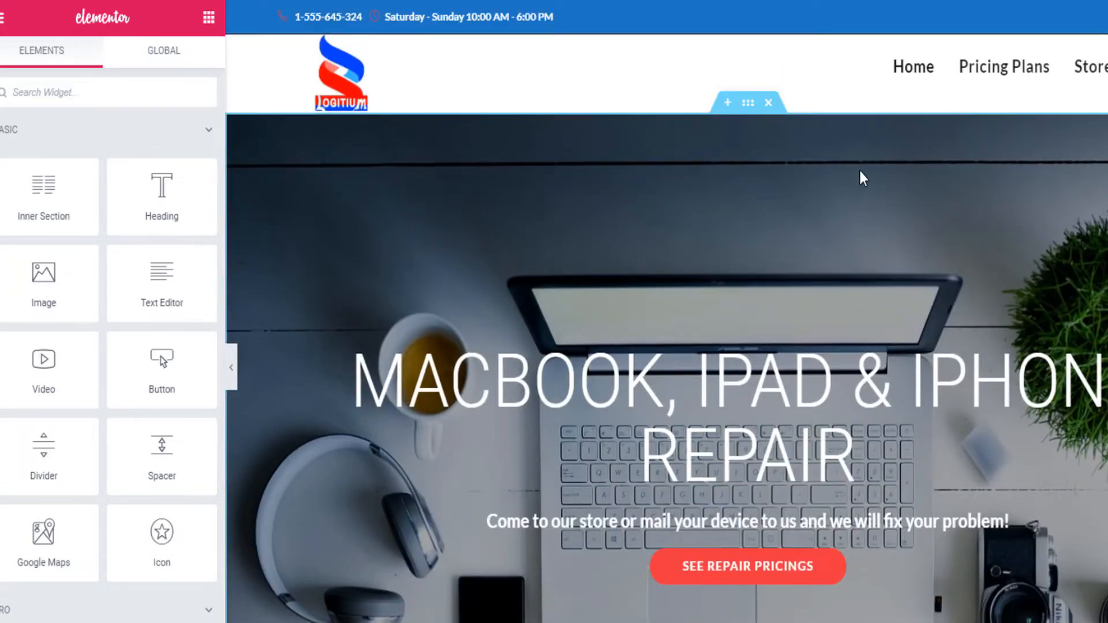
- Browse Elementor's full list of widgets and examine the homepage's sections in the editor, including the map and info boxes
scroll(196, 297, down, 12)
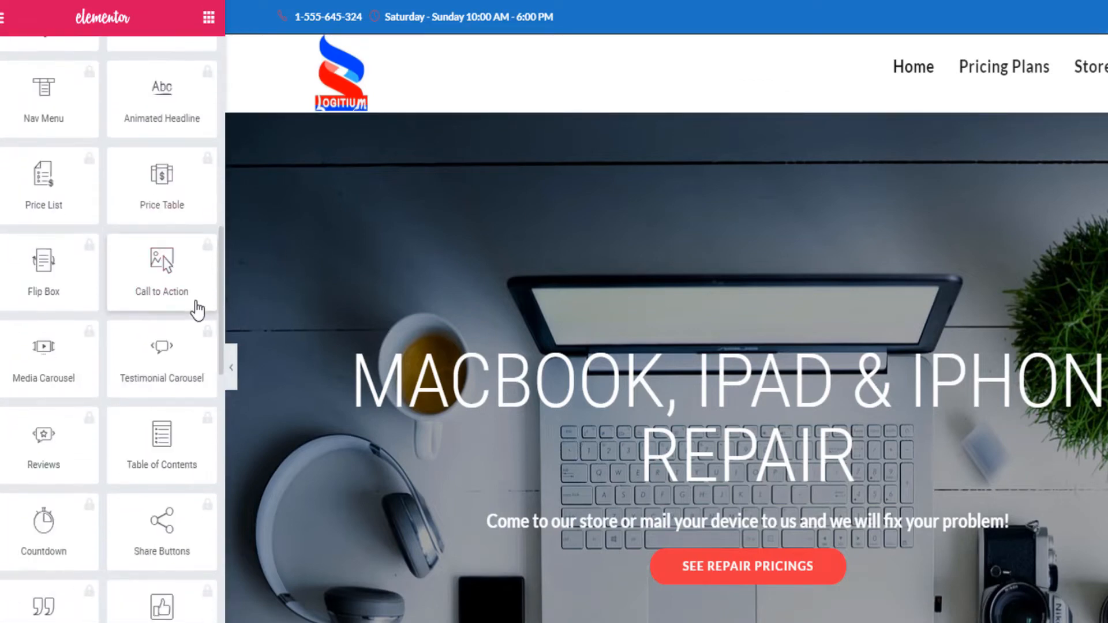
scroll(196, 309, down, 15)
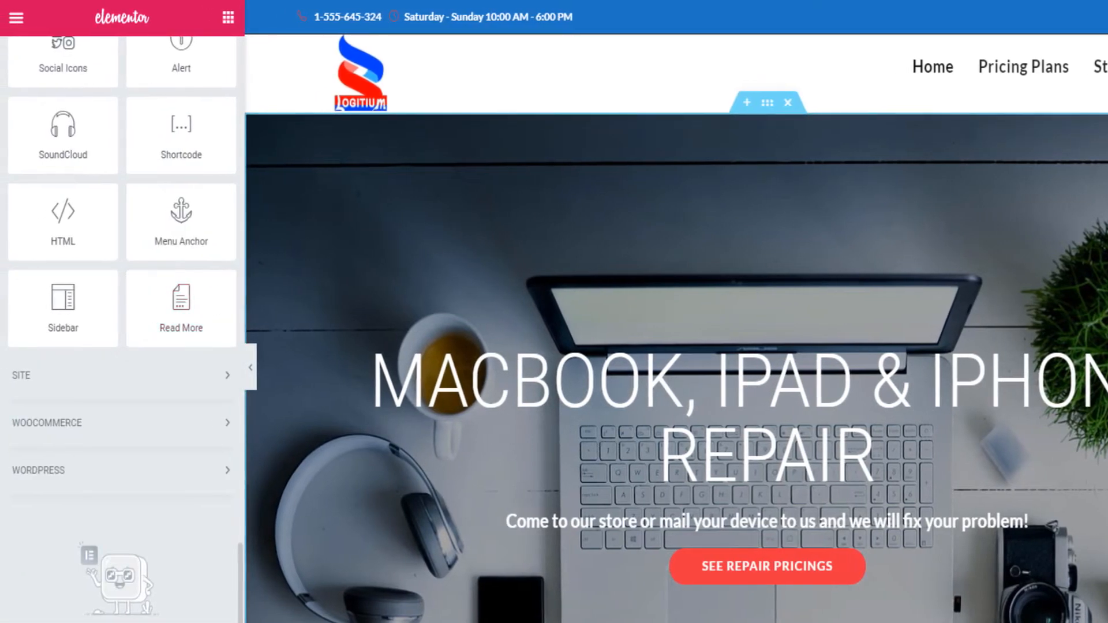
scroll(675, 346, down, 20)
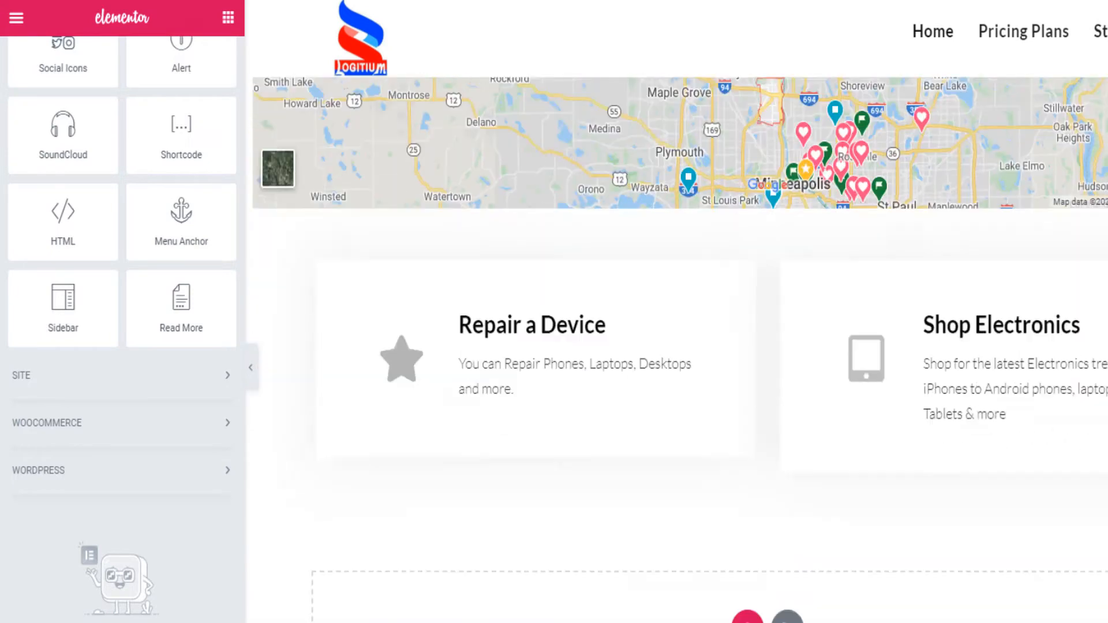
scroll(675, 346, up, 20)
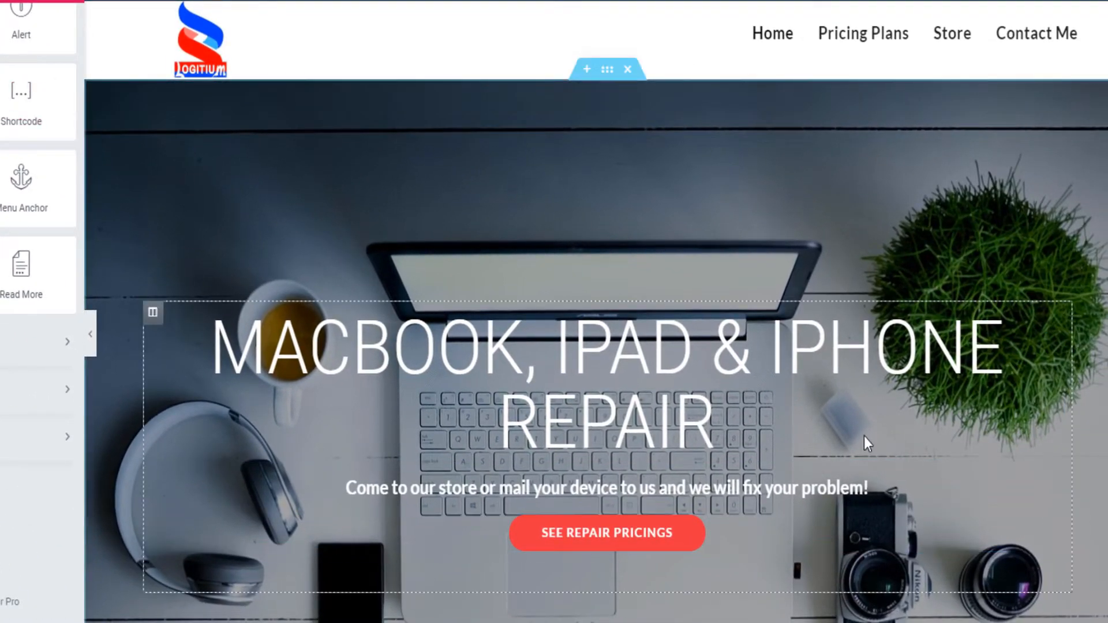
scroll(607, 346, down, 20)
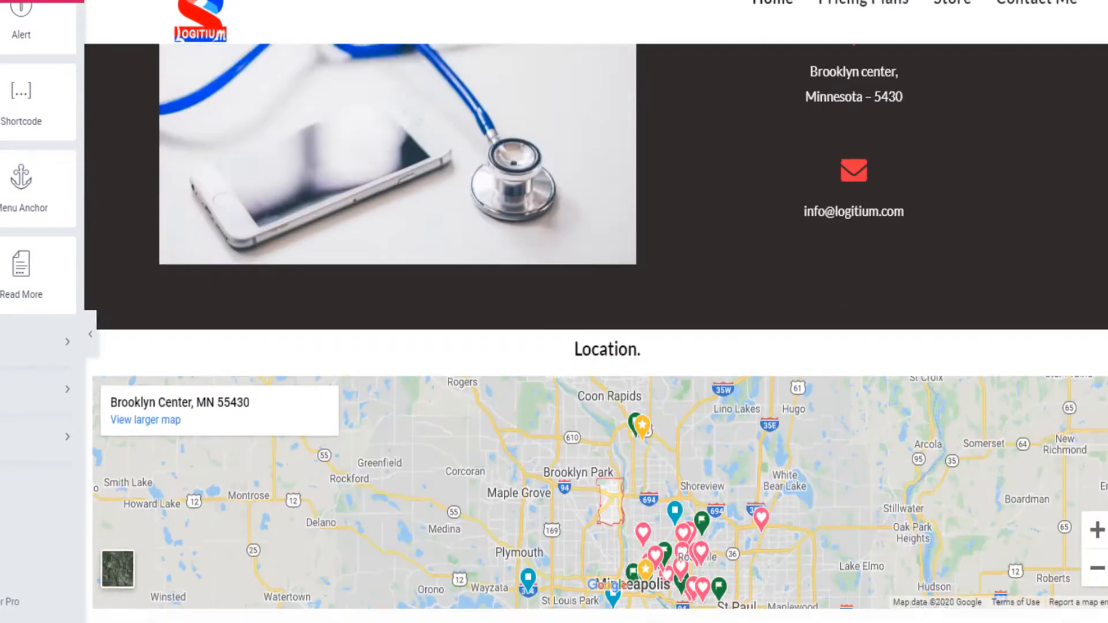
- Open the template library from the empty area below the homepage's last section and browse its ready-made page templates
scroll(600, 323, down, 10)
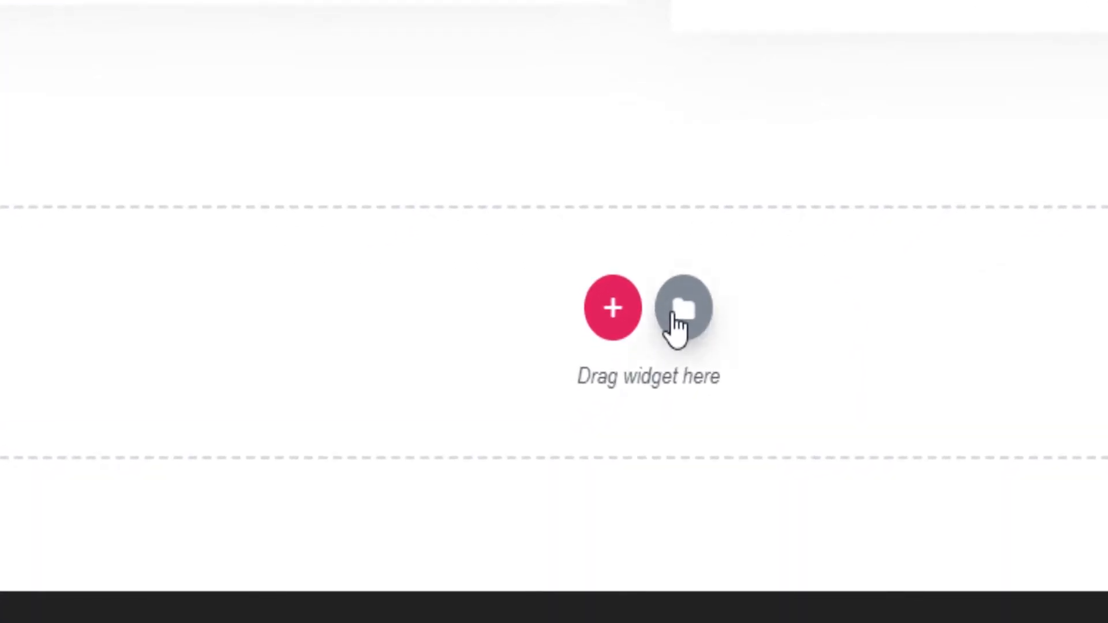
click(673, 316)
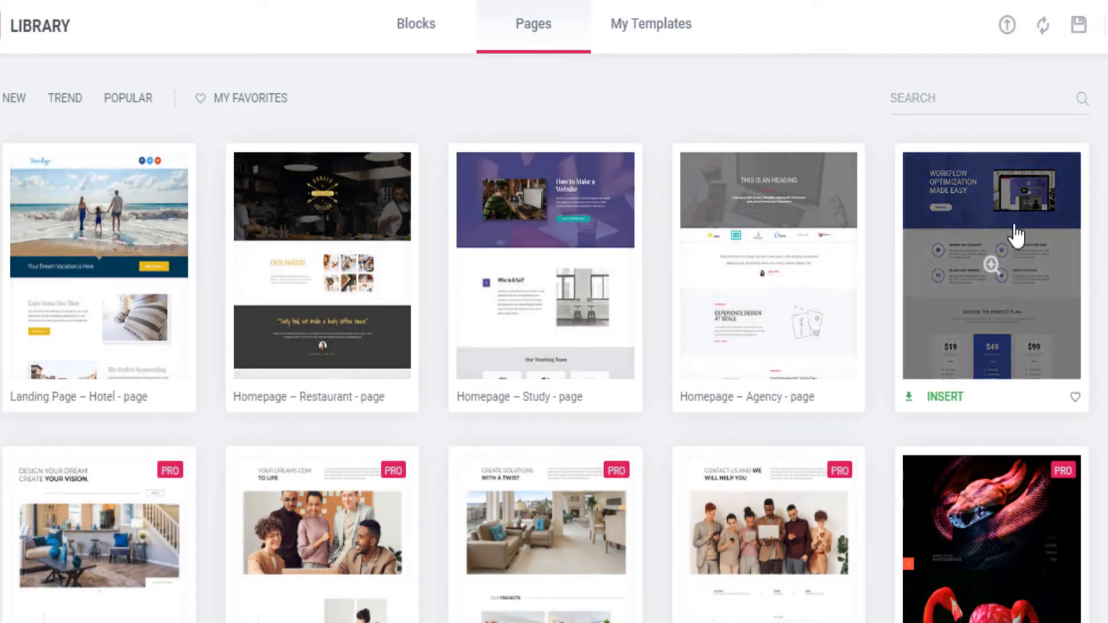
scroll(410, 326, down, 10)
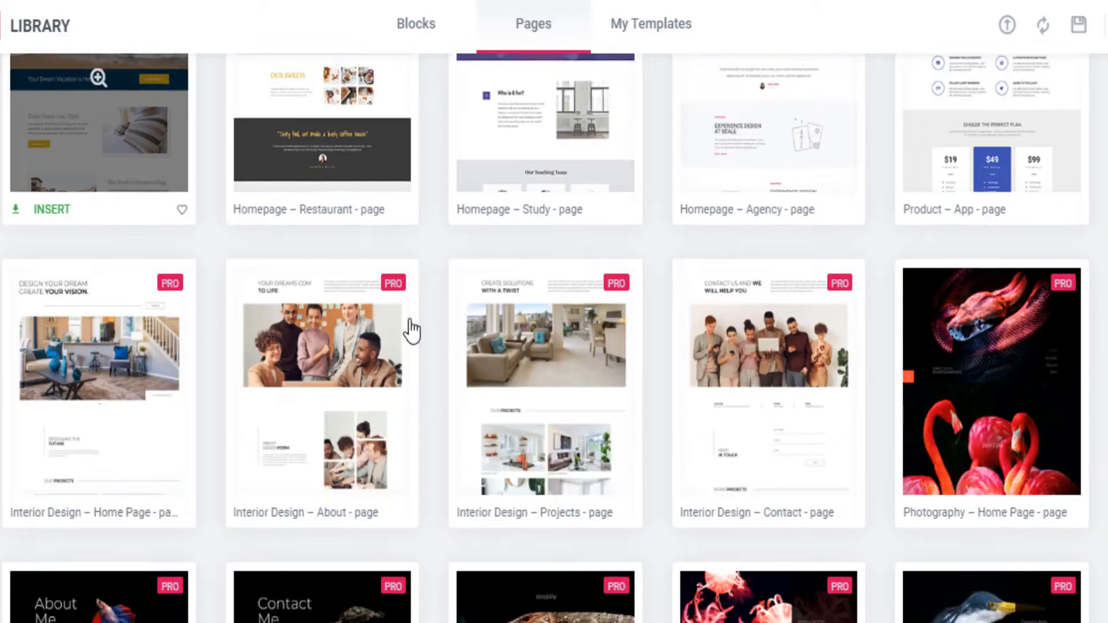
scroll(230, 408, down, 15)
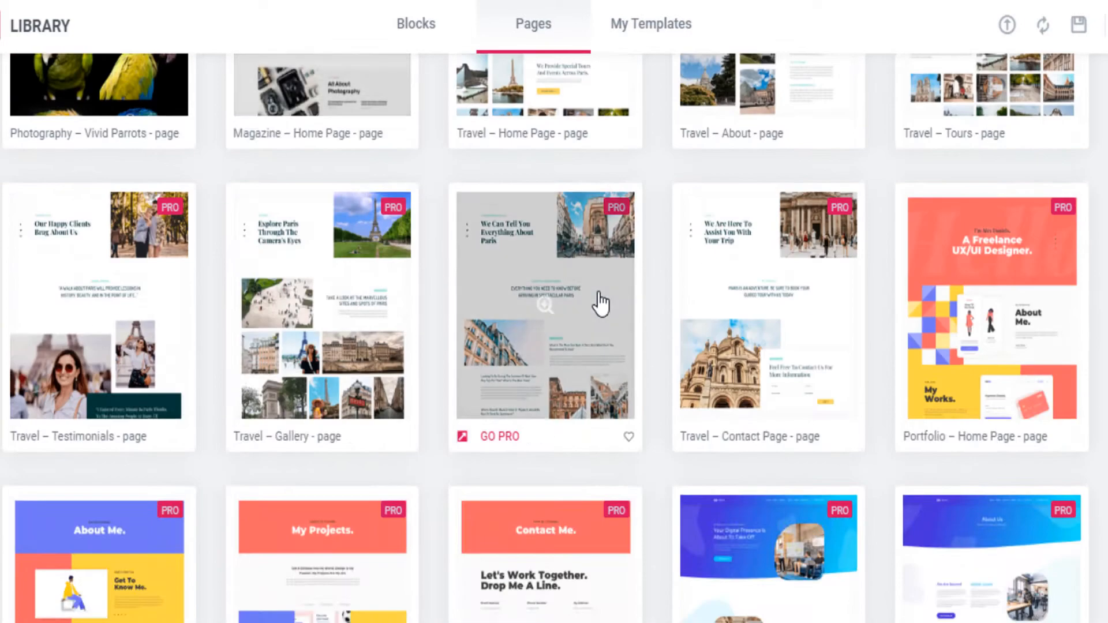
scroll(601, 307, up, 17)
scroll(629, 301, up, 10)
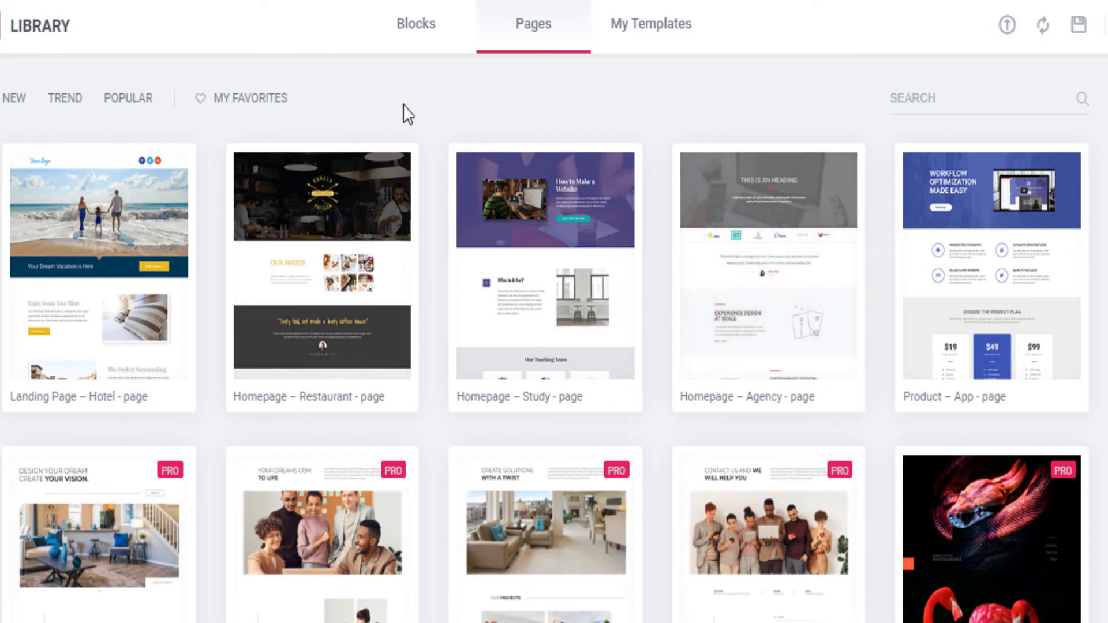
- Sort the page templates by trend and preview the "It's Time to Work It Out" fitness page before returning to the library
click(86, 97)
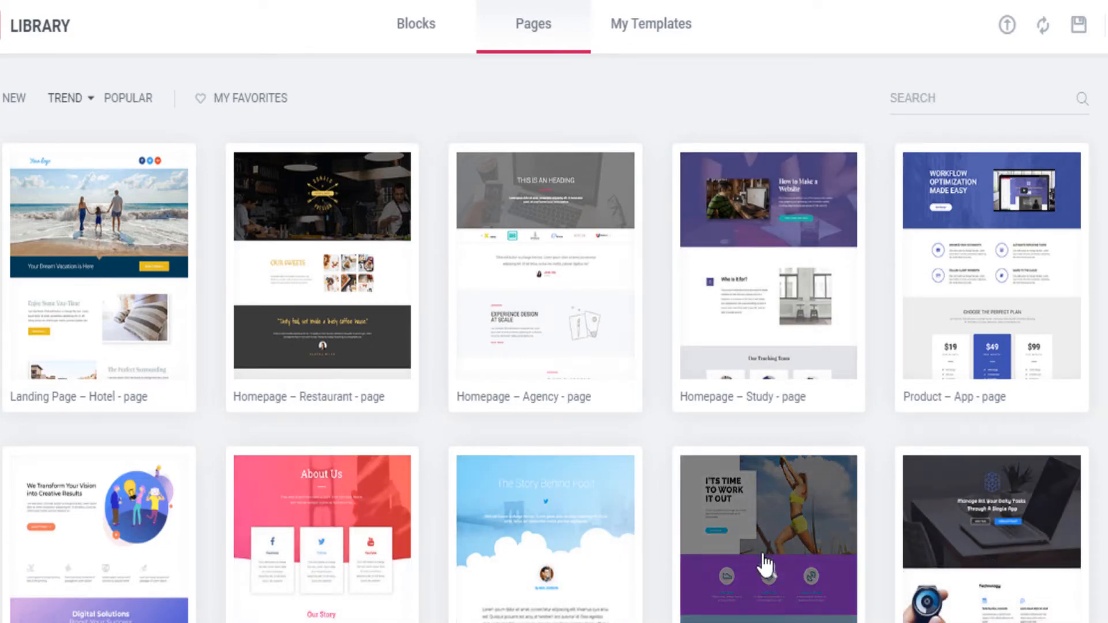
click(770, 568)
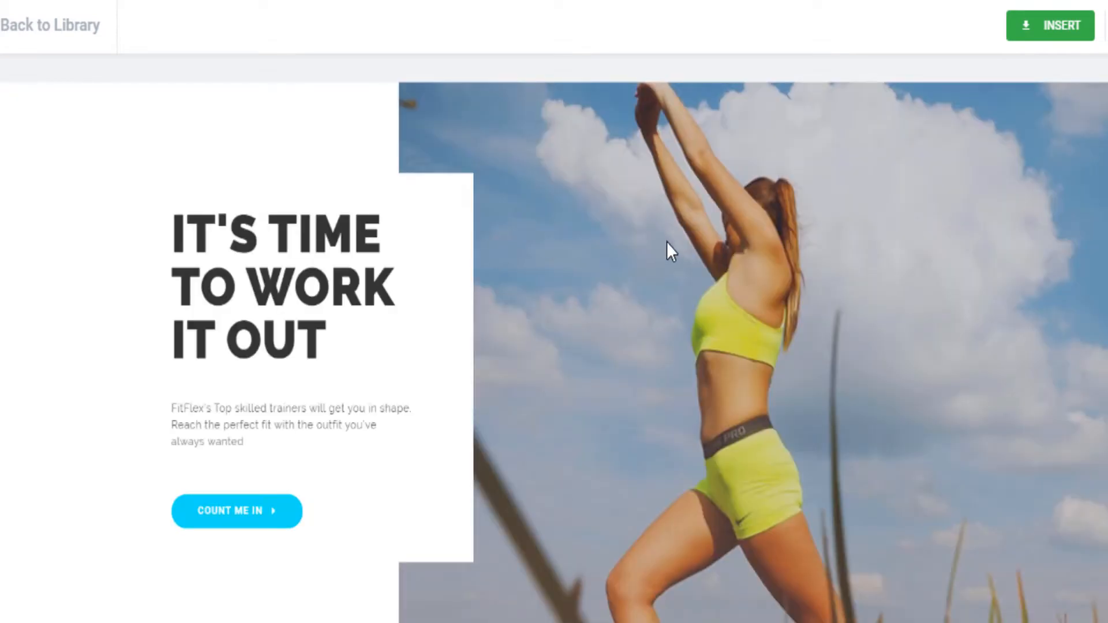
scroll(667, 252, down, 15)
scroll(691, 265, up, 8)
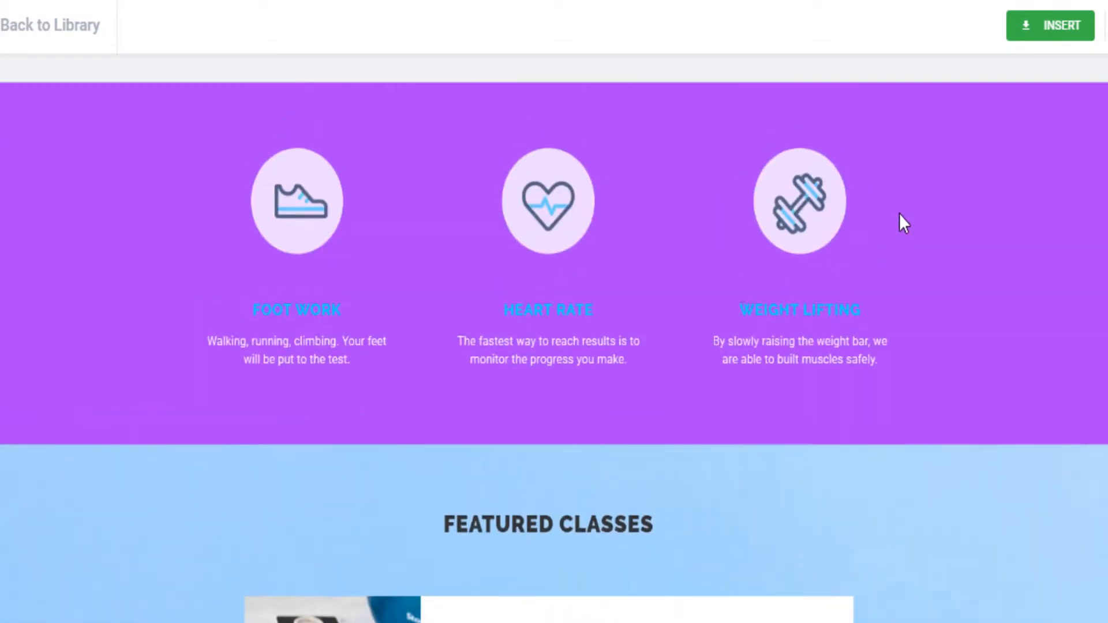
scroll(898, 213, up, 7)
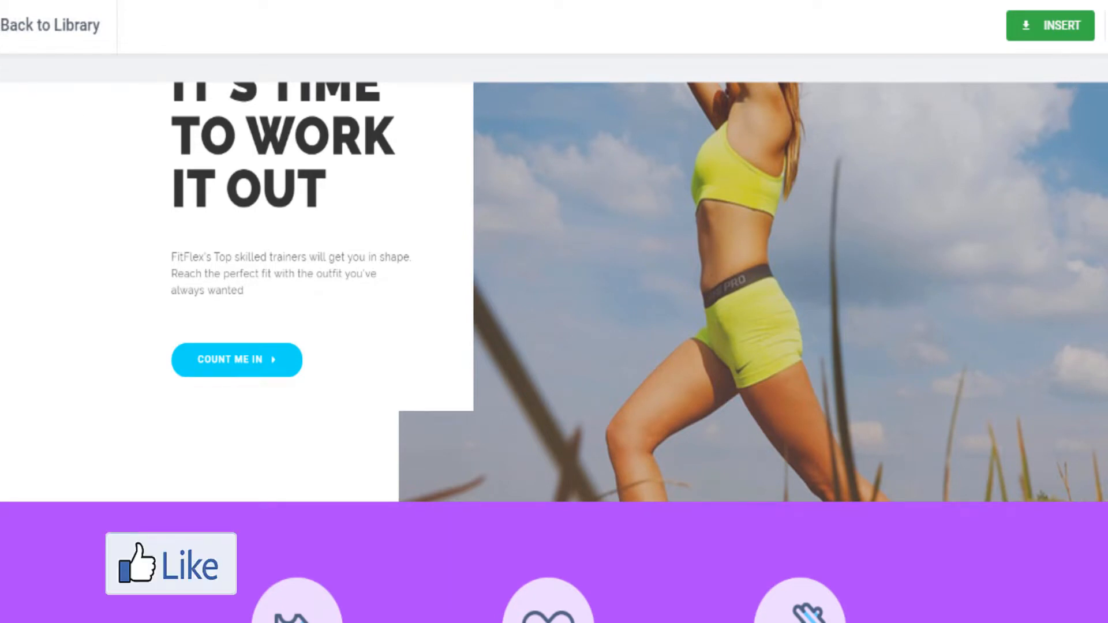
click(7, 26)
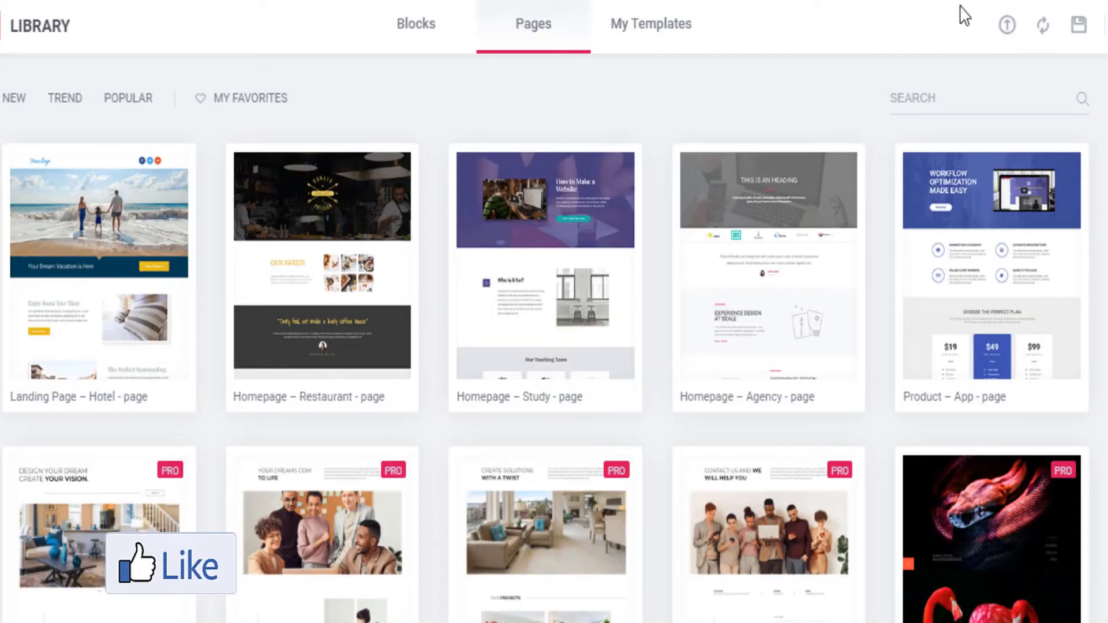
- View the library's block templates and review the homepage's sections down to the empty area for new content
click(411, 26)
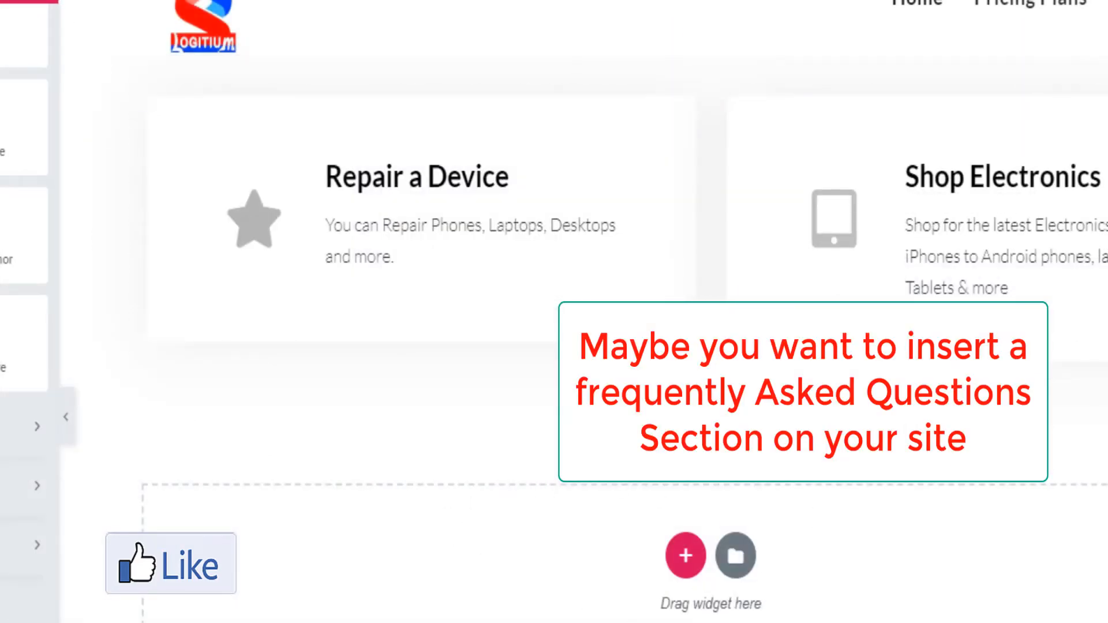
scroll(583, 334, down, 15)
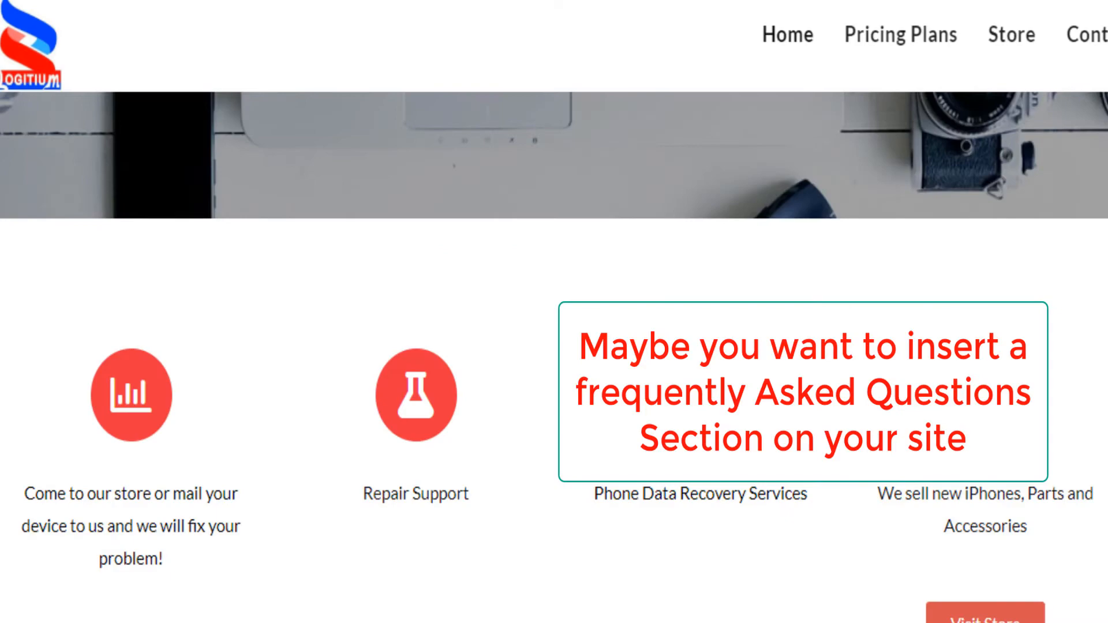
scroll(755, 340, down, 20)
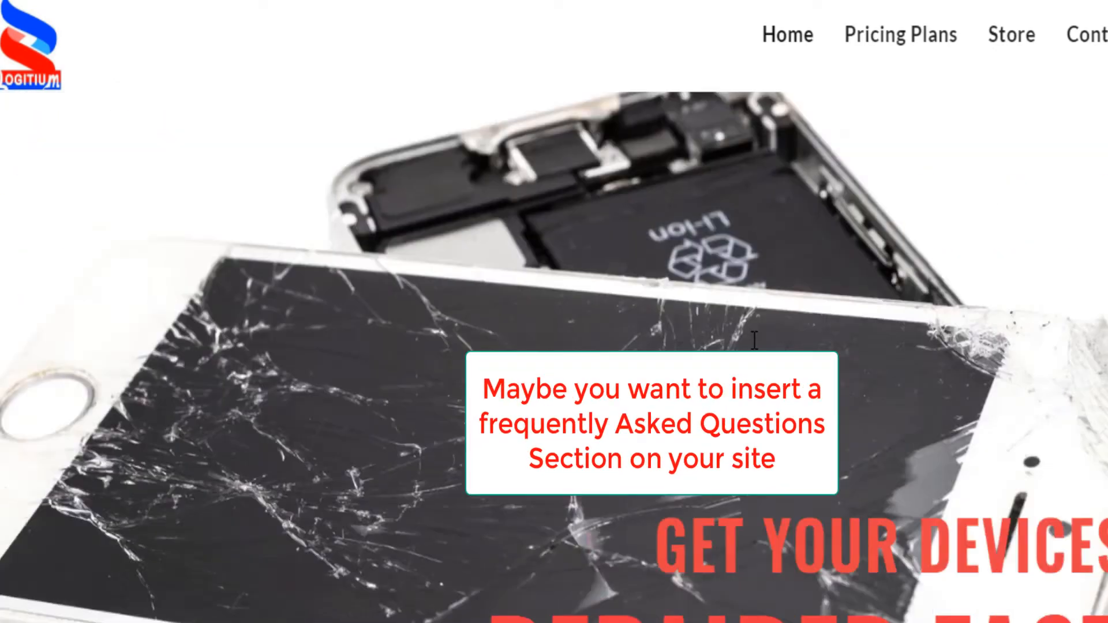
scroll(776, 426, down, 8)
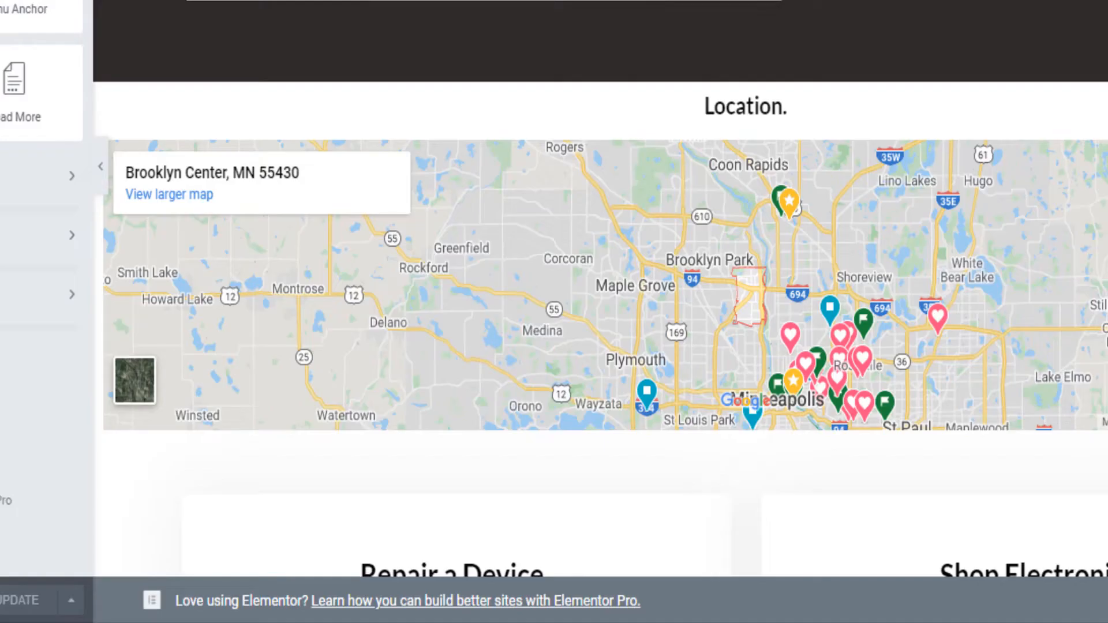
scroll(1075, 235, down, 10)
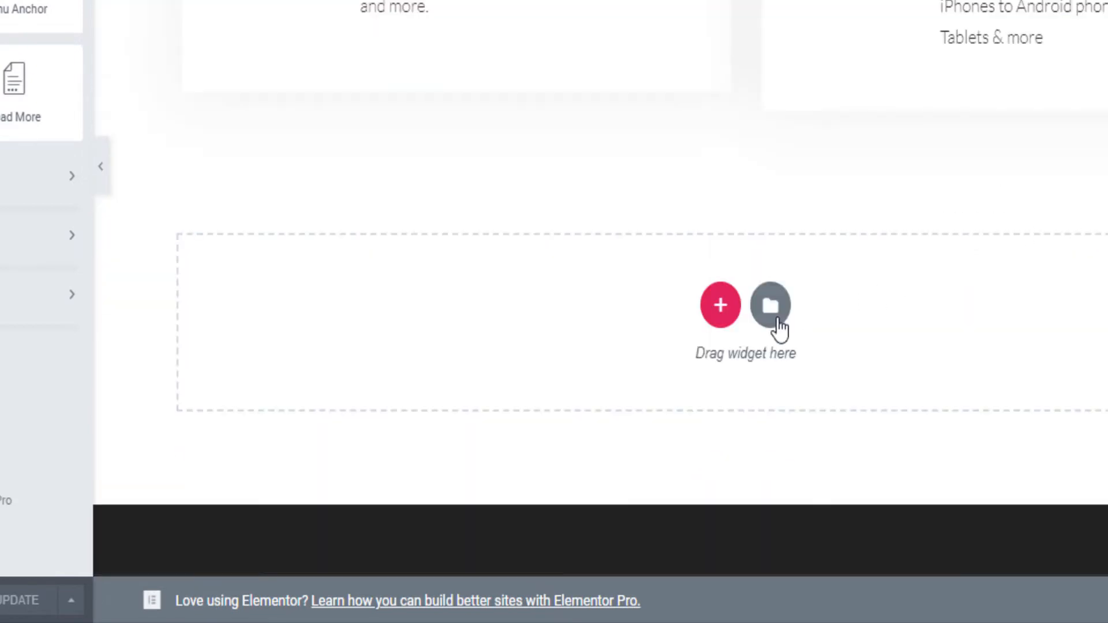
- Preview the black two-column FAQ block from the template library and close the library without inserting it
click(771, 306)
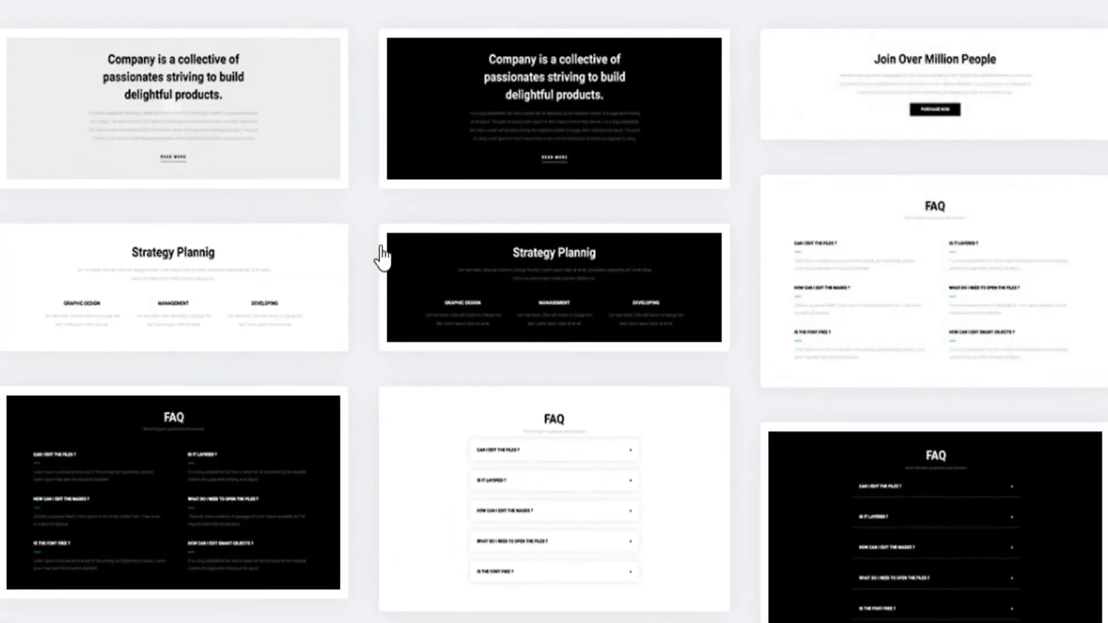
scroll(572, 311, down, 8)
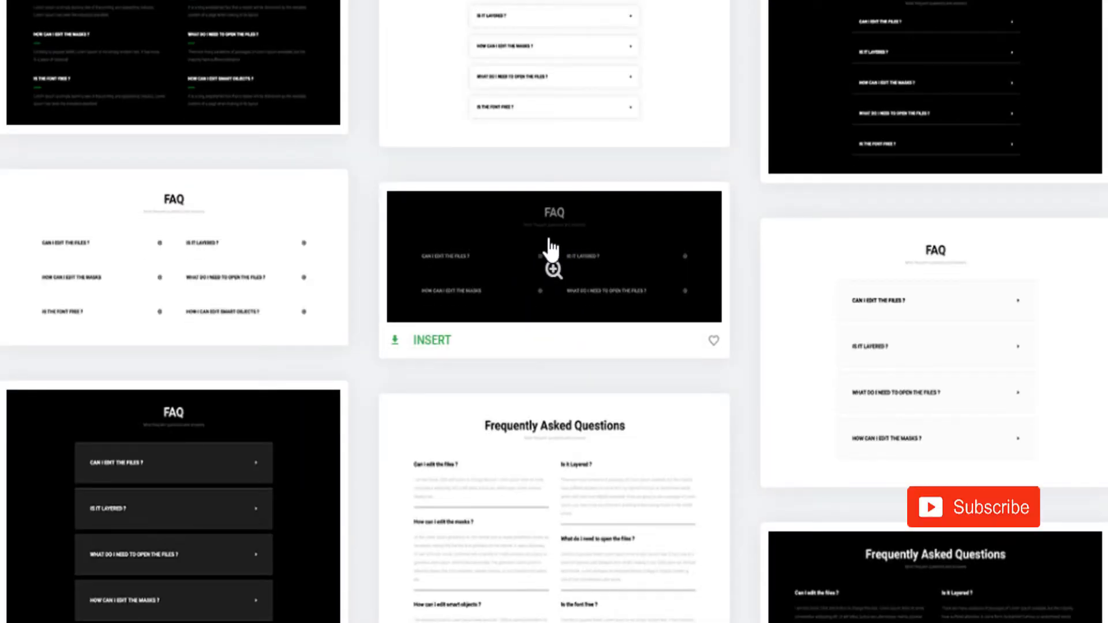
click(553, 269)
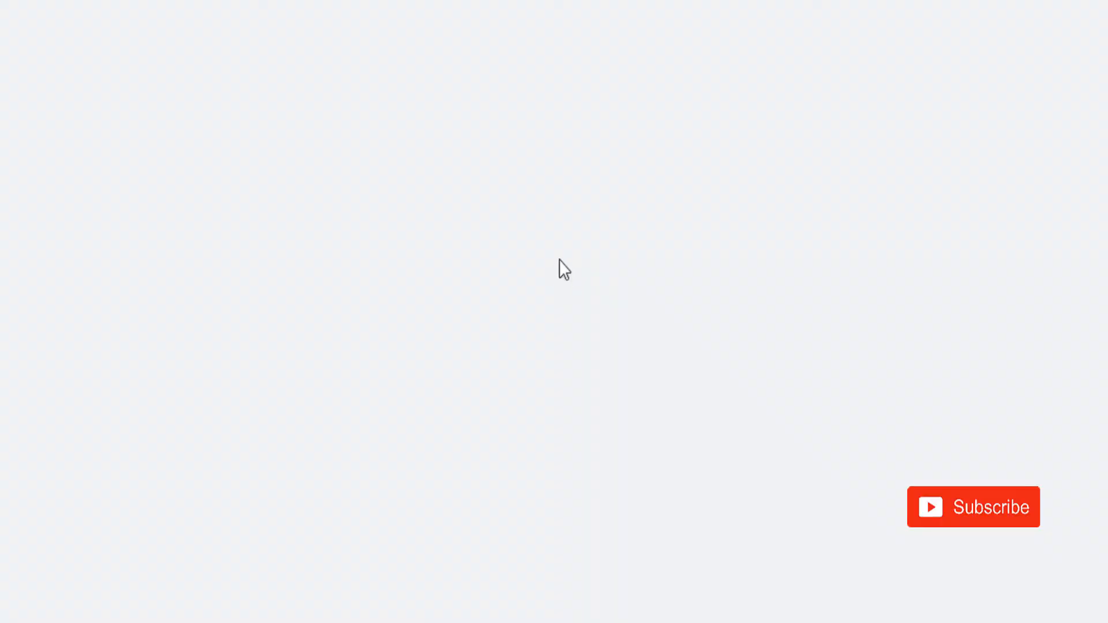
scroll(746, 337, down, 2)
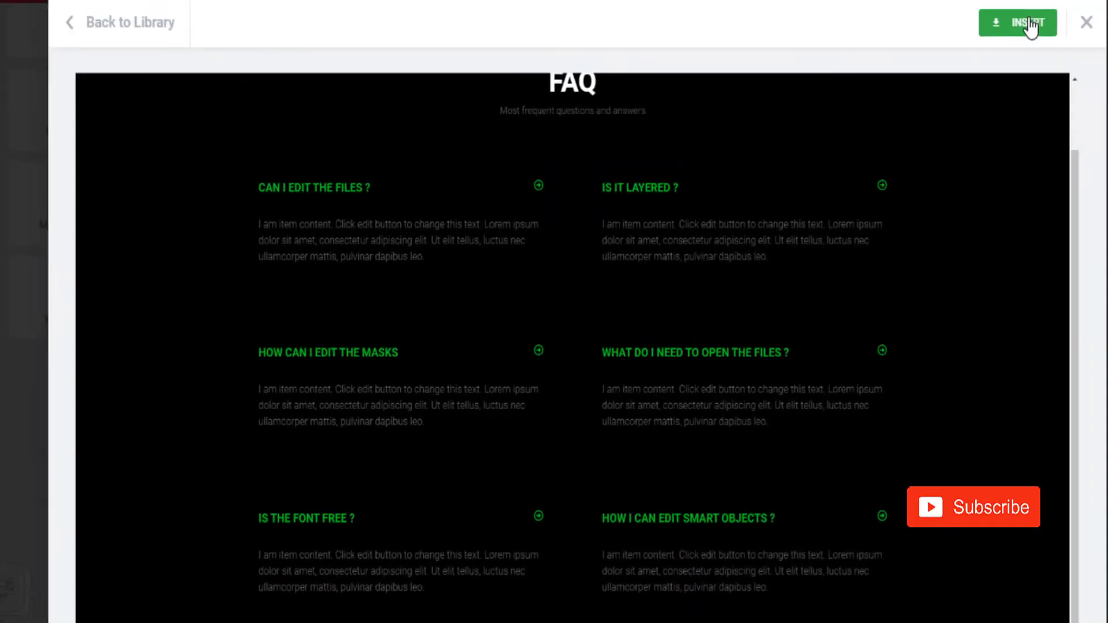
click(1089, 22)
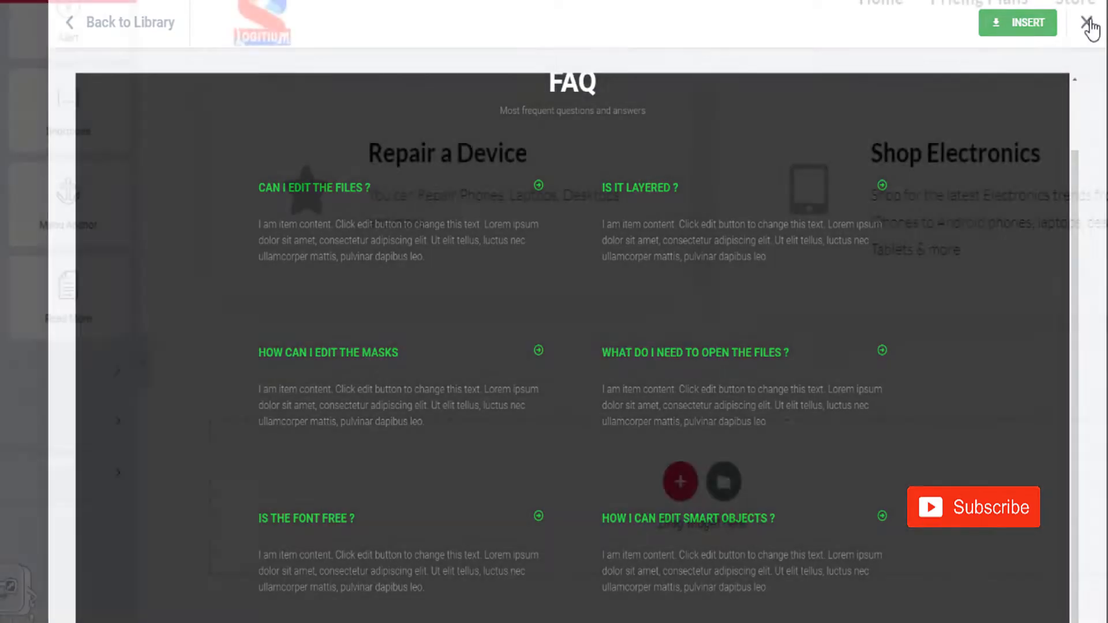
- Open the section settings of the homepage's hero with the MacBook, iPad and iPhone repair heading and examine its layout
scroll(696, 247, up, 10)
scroll(697, 247, up, 15)
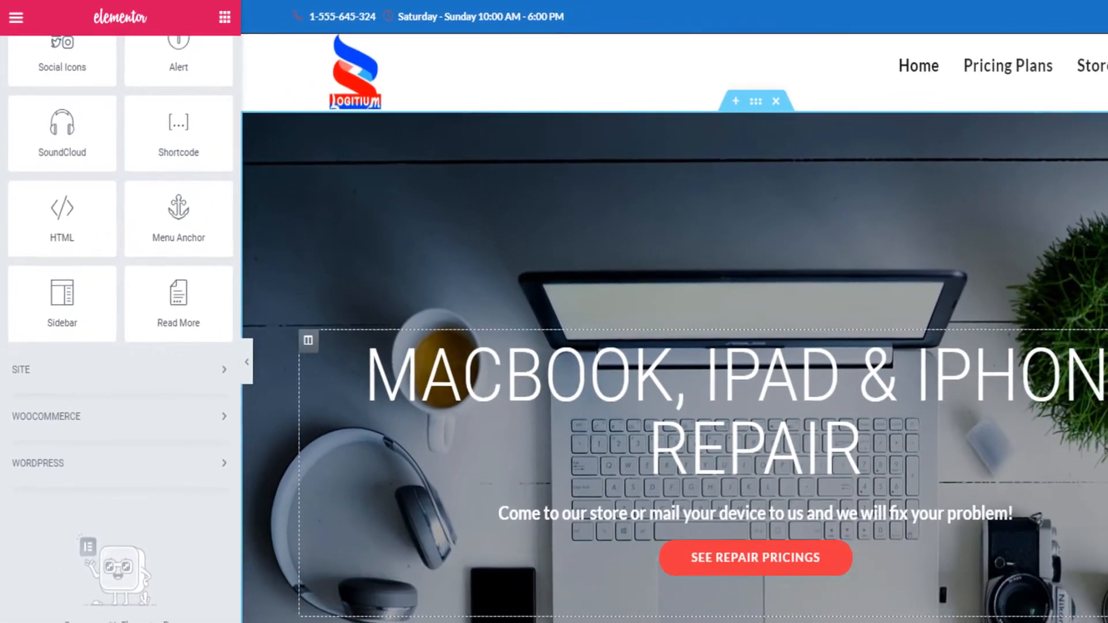
scroll(348, 423, down, 5)
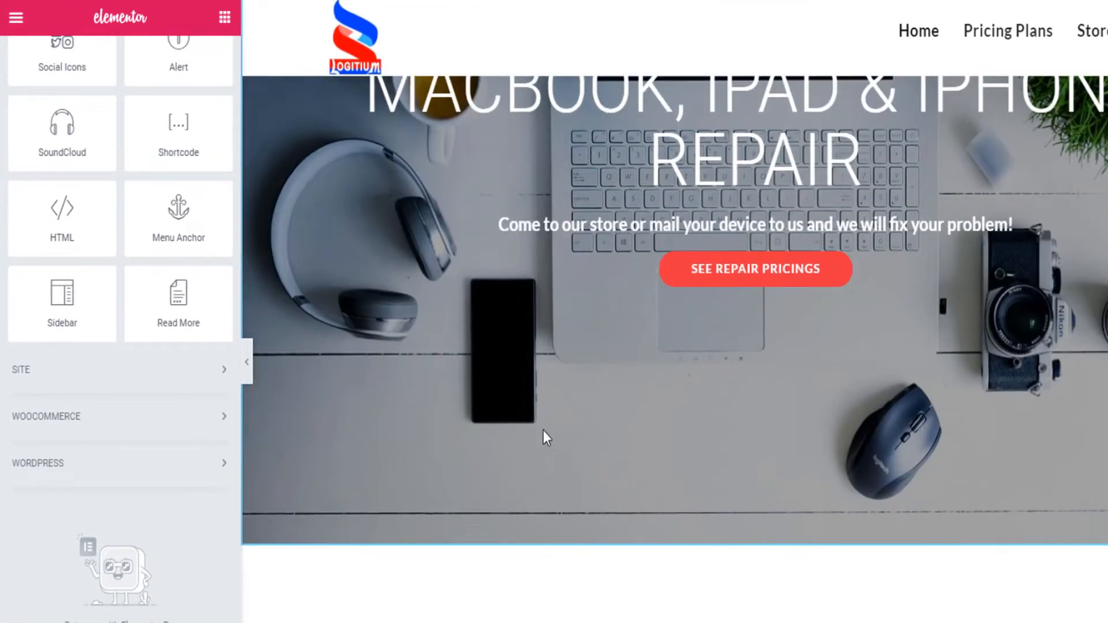
scroll(495, 295, up, 5)
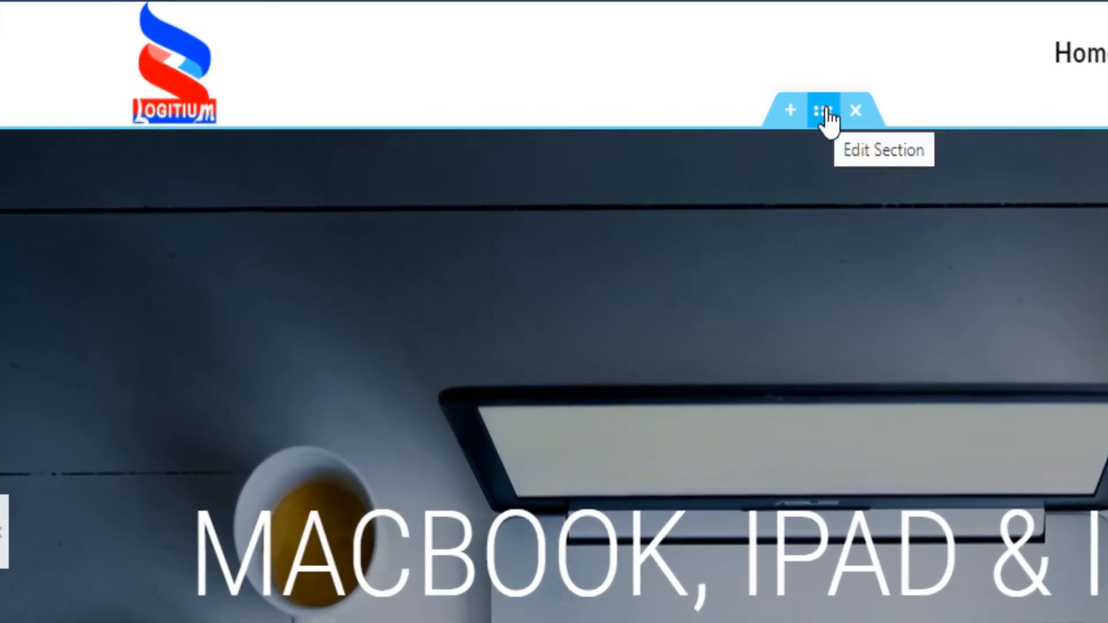
click(825, 111)
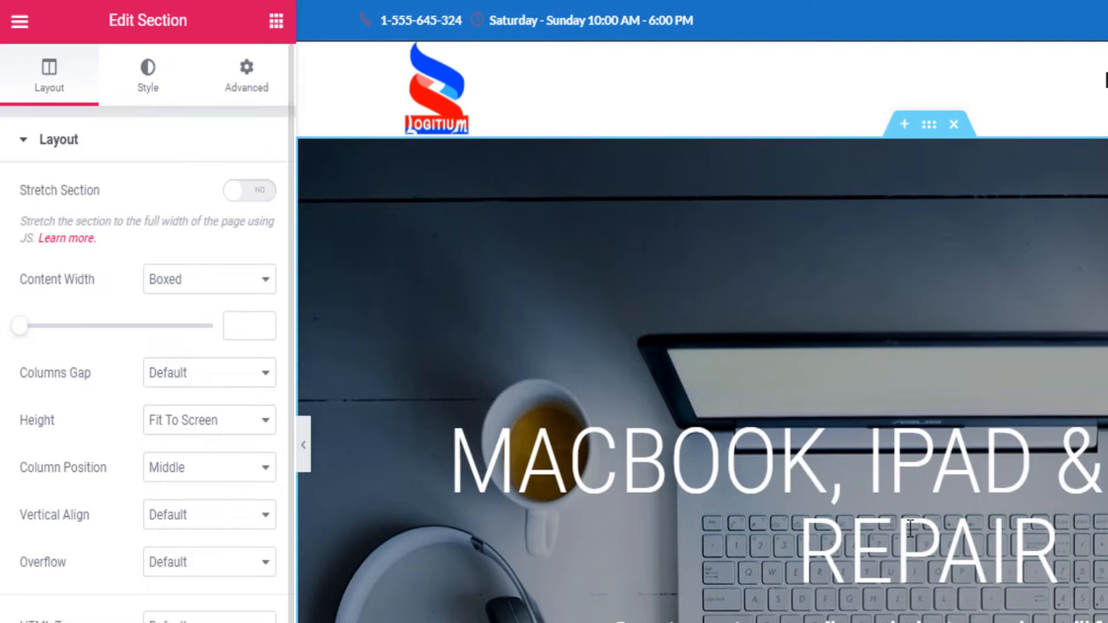
scroll(1029, 387, down, 8)
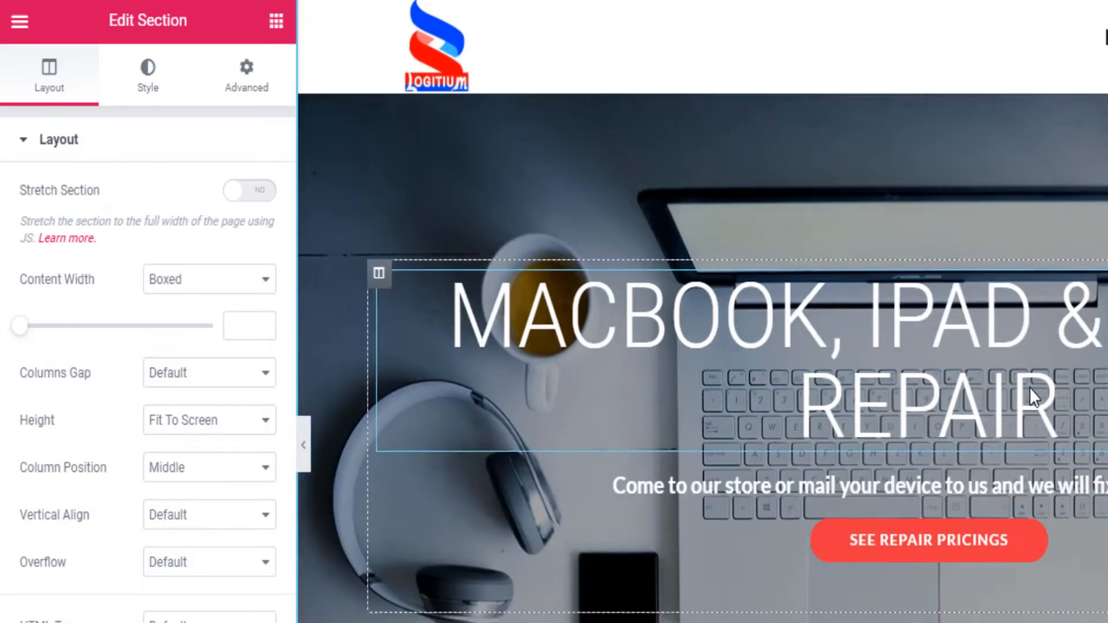
scroll(1029, 386, up, 8)
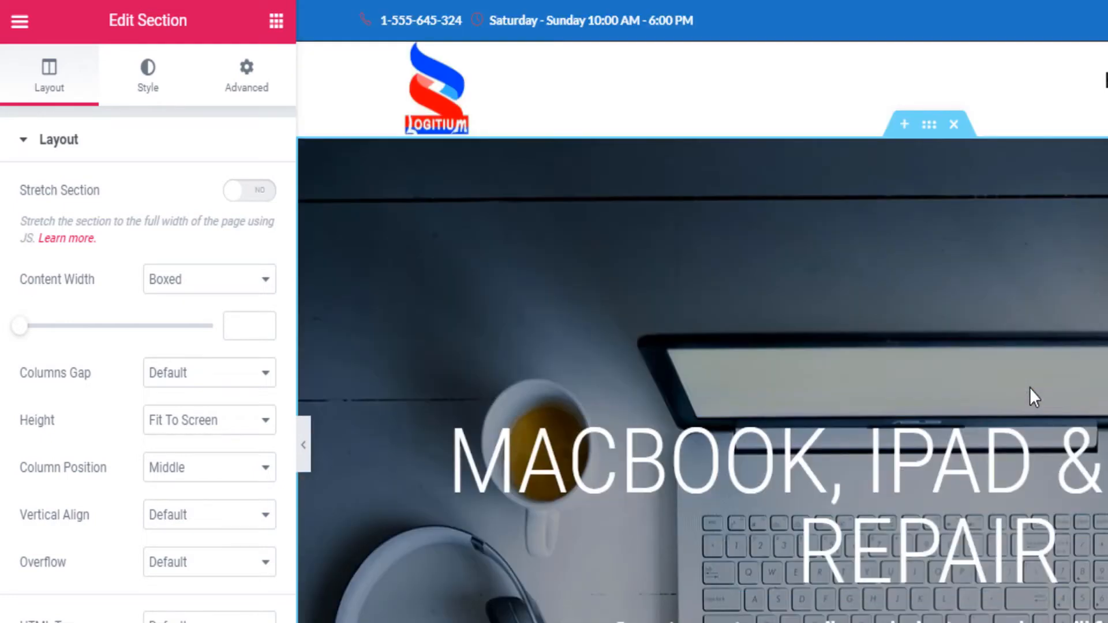
scroll(887, 331, down, 5)
scroll(888, 333, up, 5)
- Try the Full Width content width on the hero section and set it back to Boxed
click(266, 281)
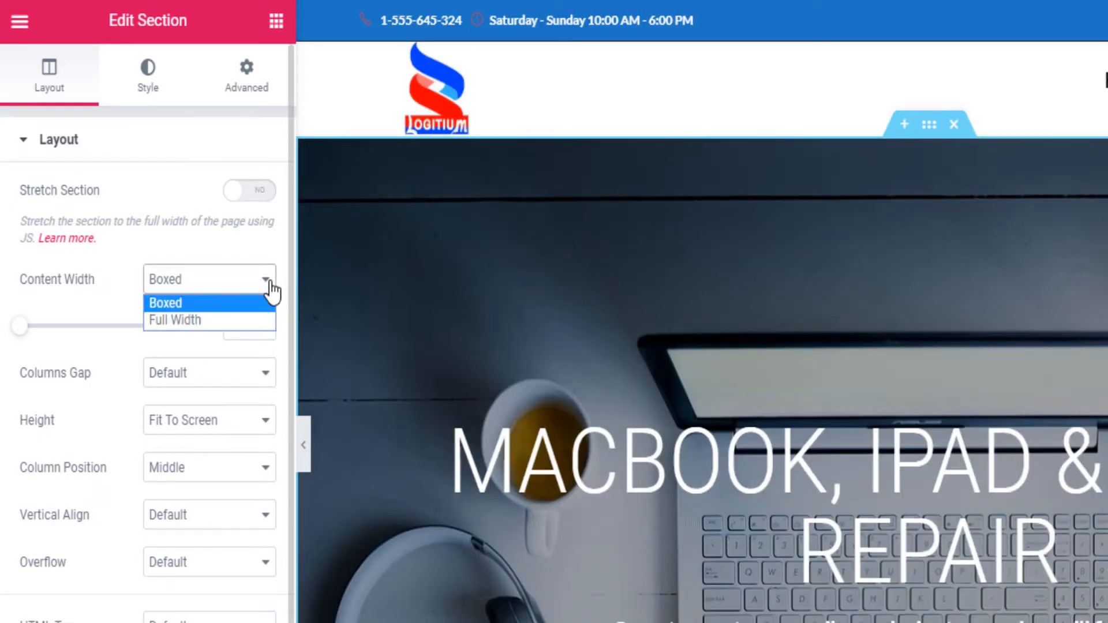
click(231, 320)
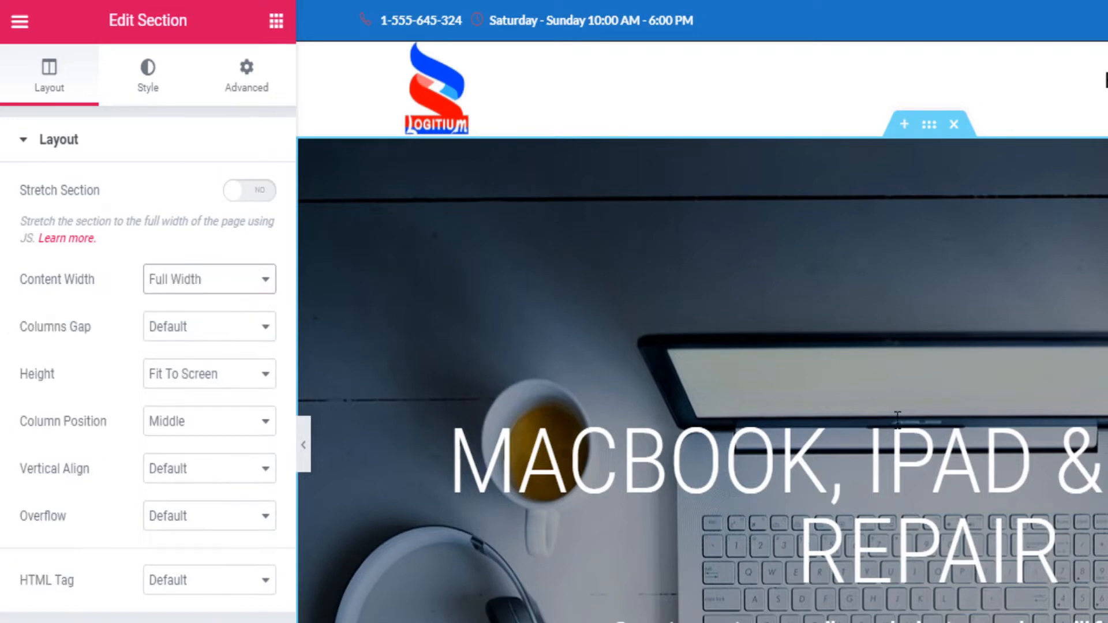
click(266, 281)
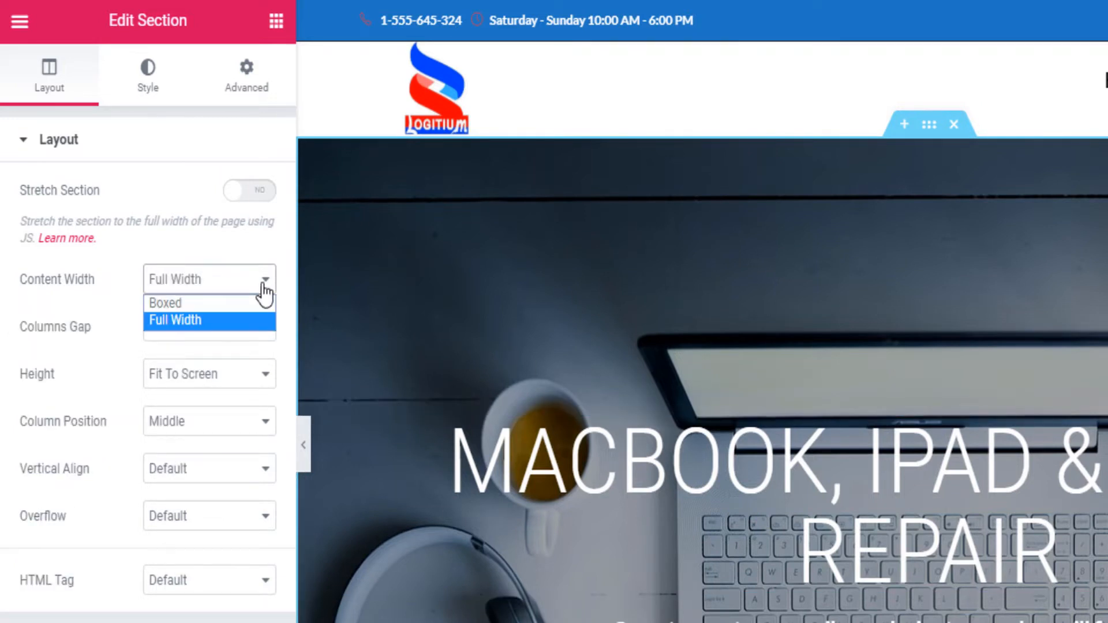
click(191, 302)
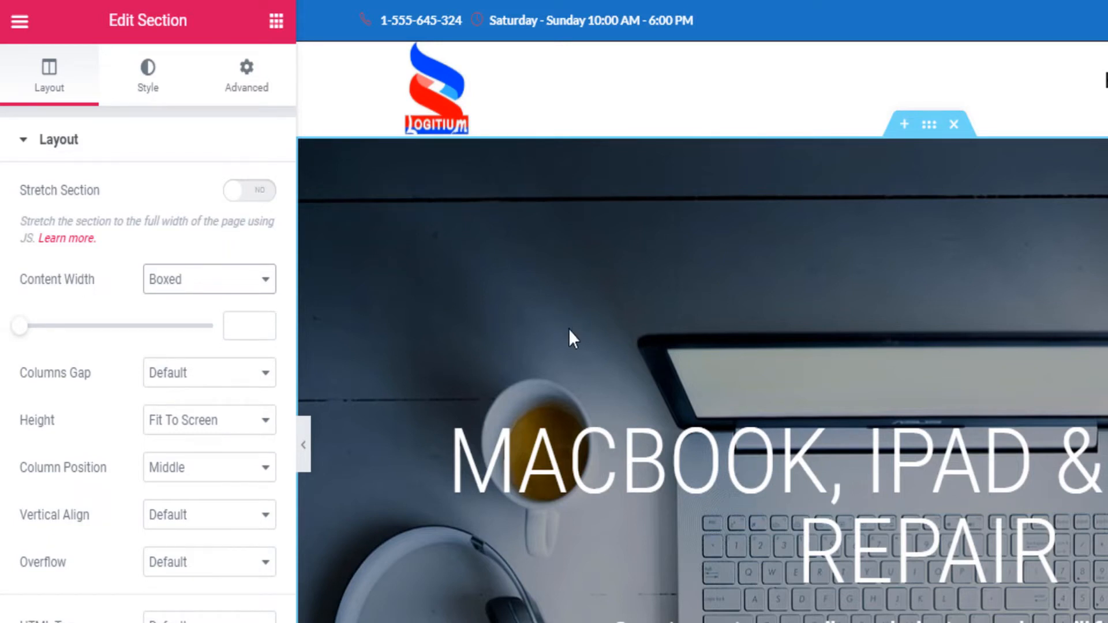
- Try the Min Height option for the hero section's height and set it back to Fit To Screen
click(225, 432)
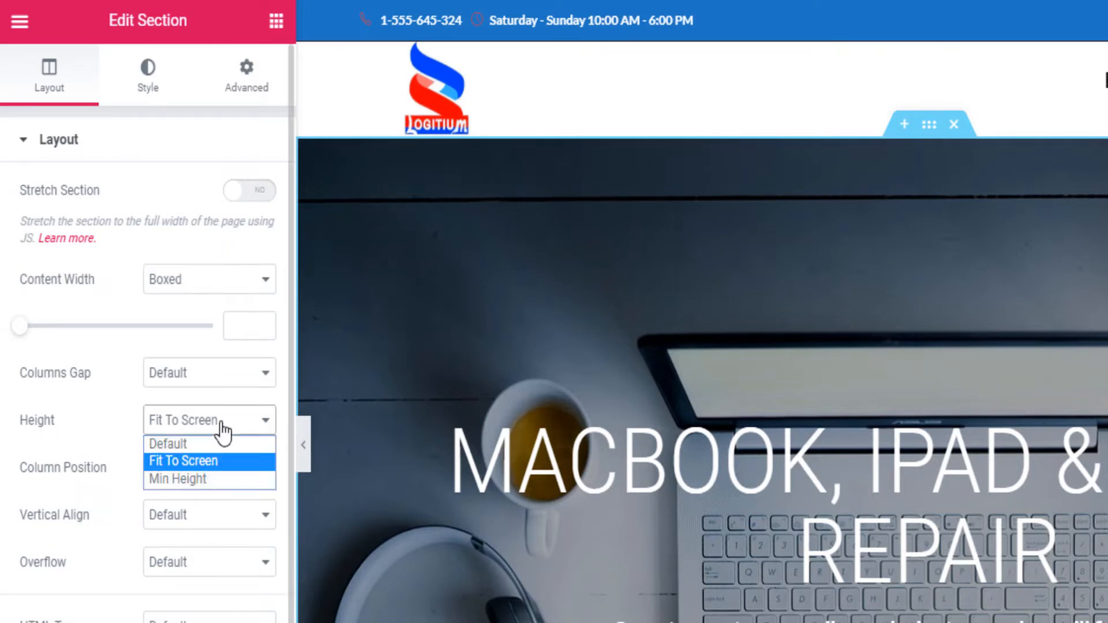
click(211, 478)
scroll(959, 517, down, 5)
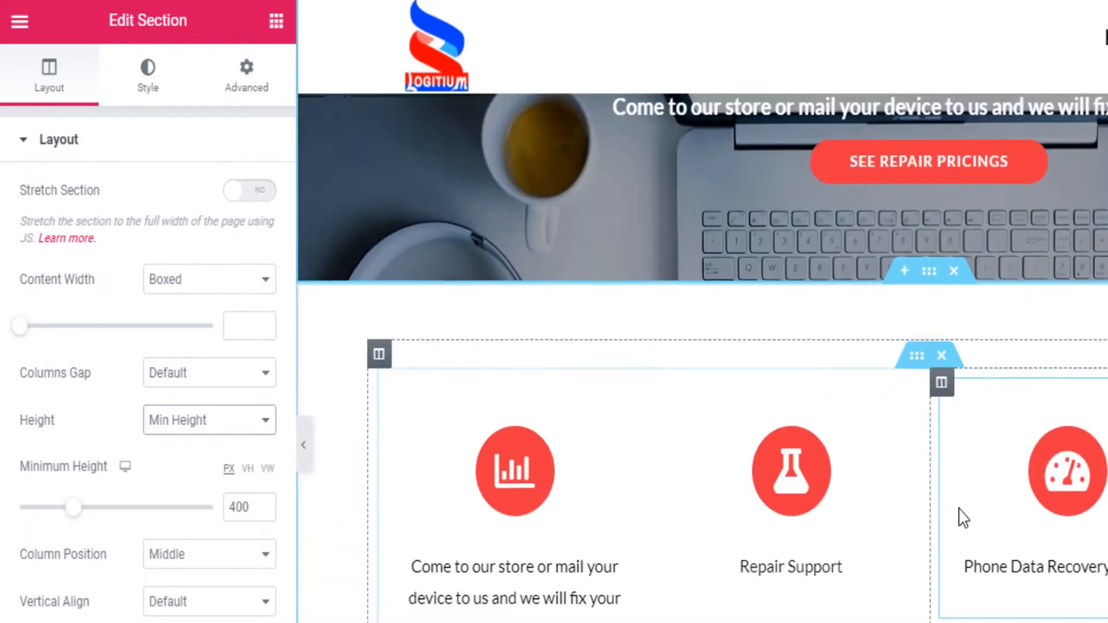
scroll(959, 516, up, 5)
click(176, 430)
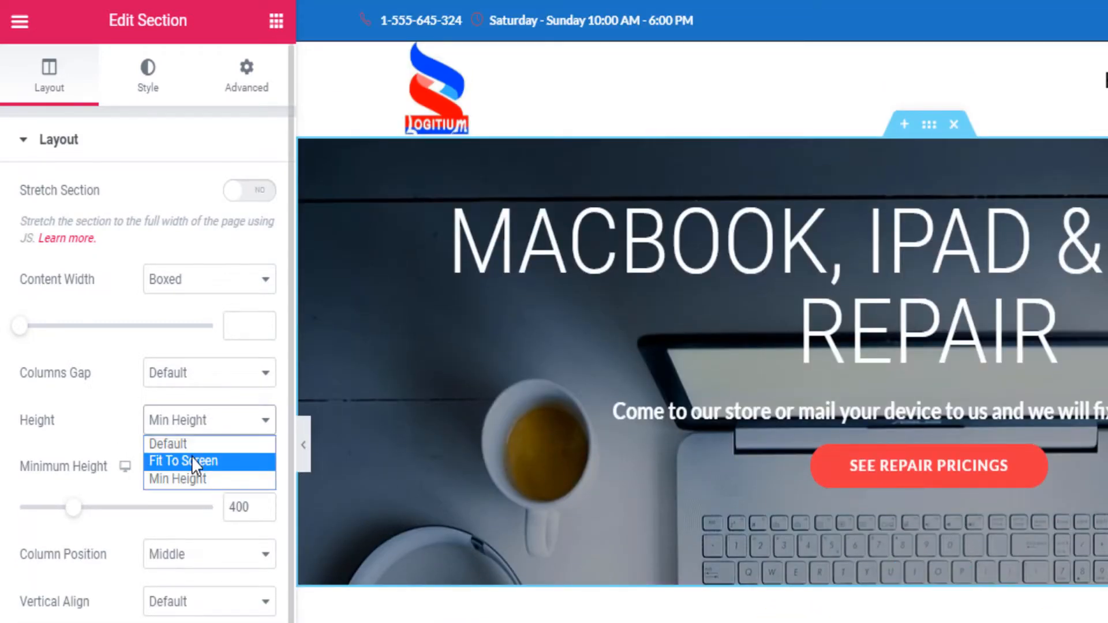
click(192, 462)
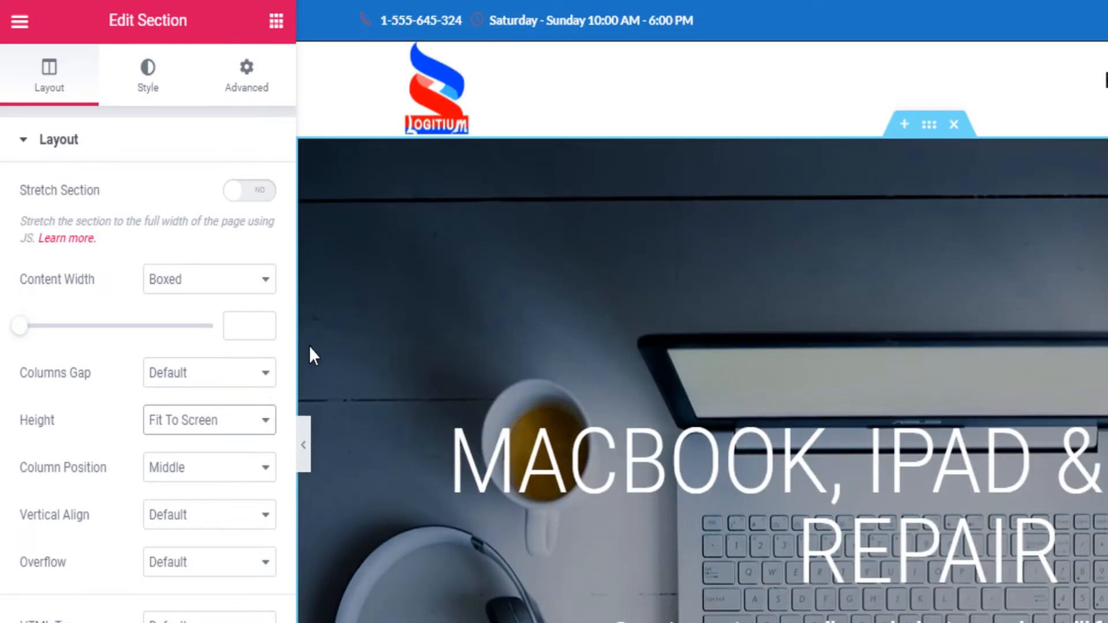
- Check the hero section's columns gap options and the remaining layout settings without changing them
click(267, 376)
click(267, 376)
scroll(228, 571, down, 1)
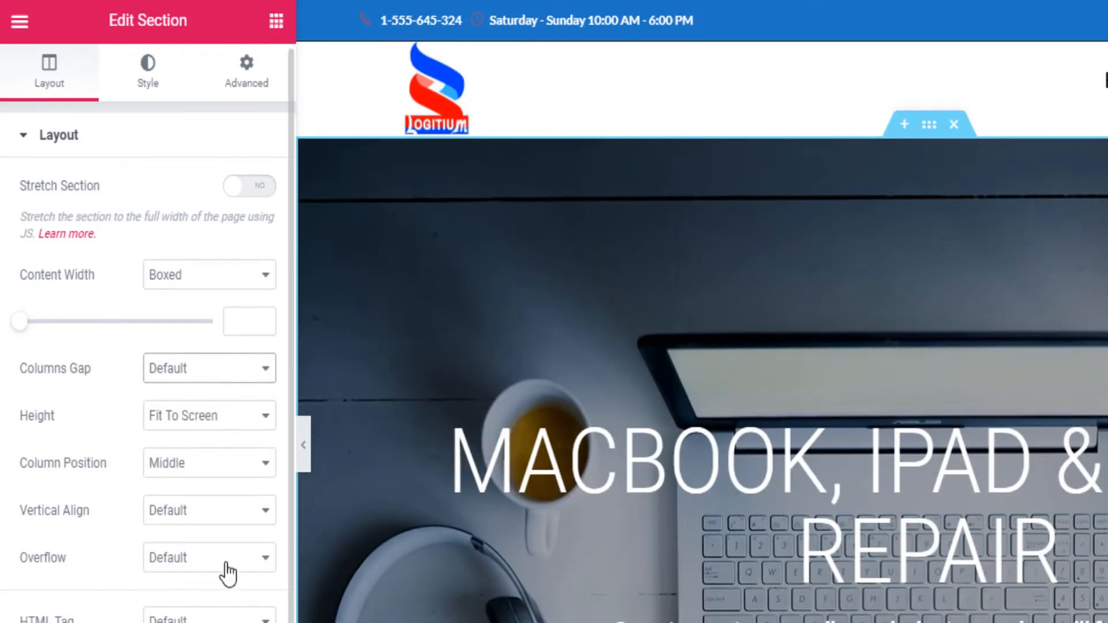
- Set the hero section's boxed content width to 713
scroll(219, 501, up, 1)
drag(20, 329, 59, 327)
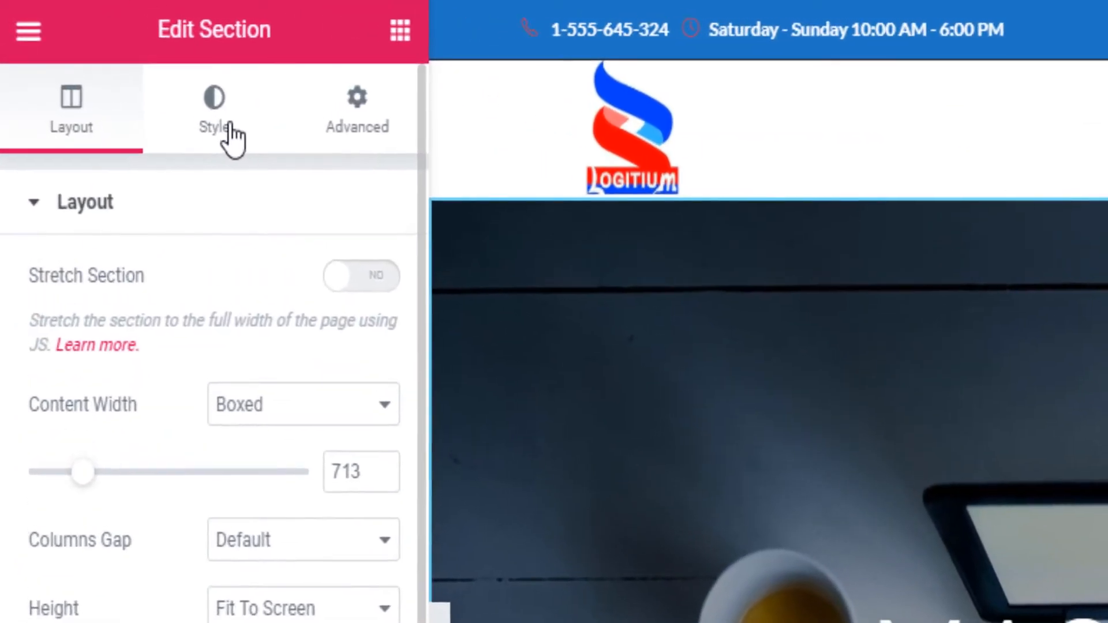
- Remove the existing background image in the hero section's style settings
click(233, 136)
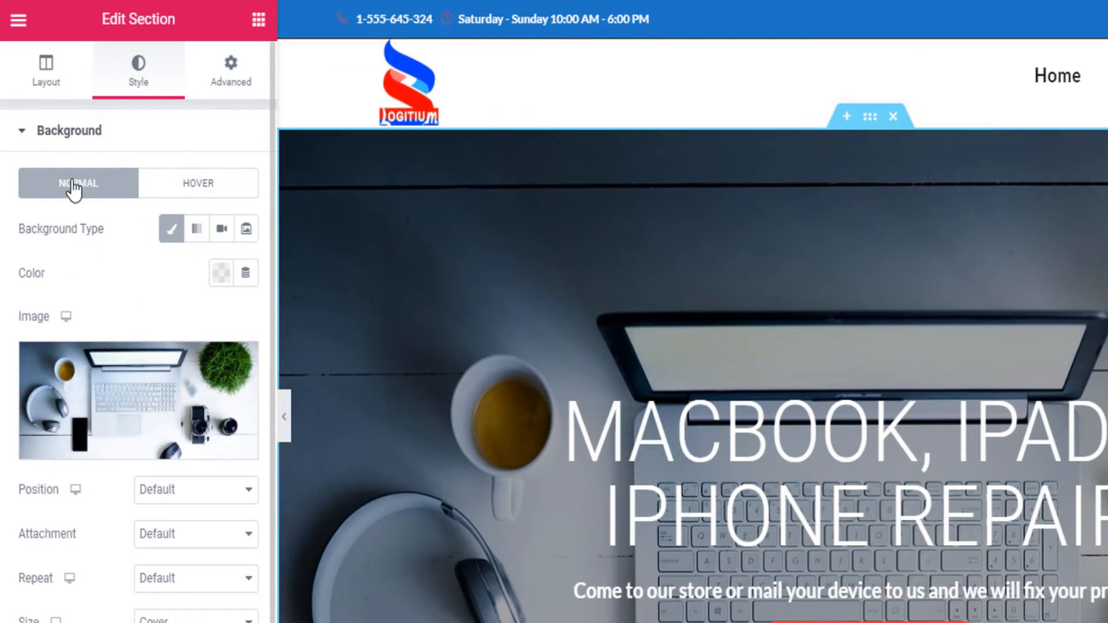
mouse_move(80, 389)
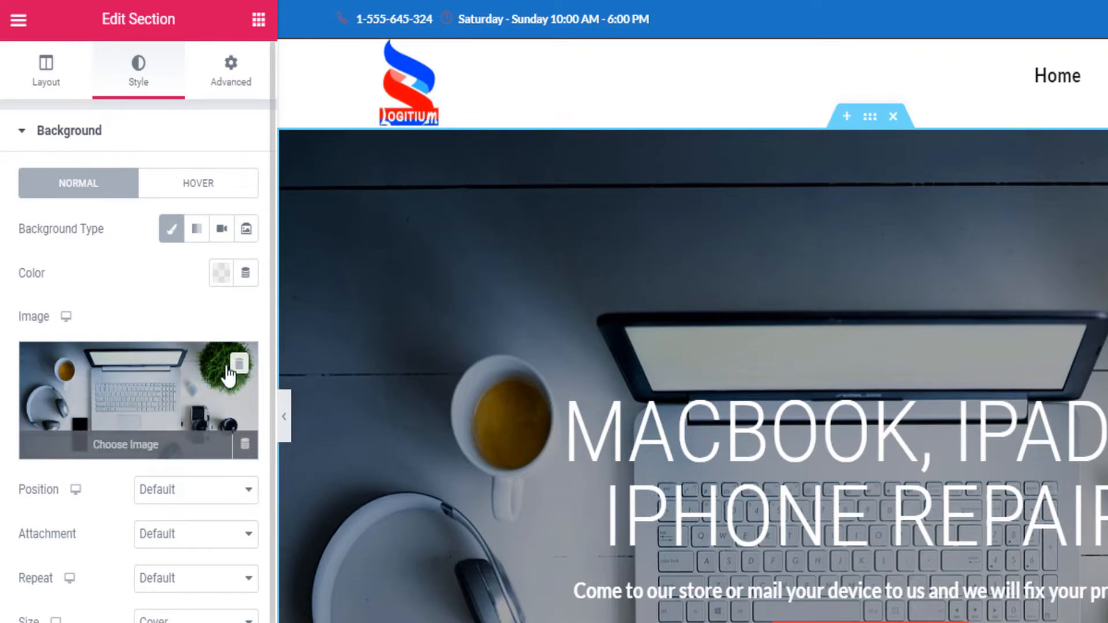
click(238, 365)
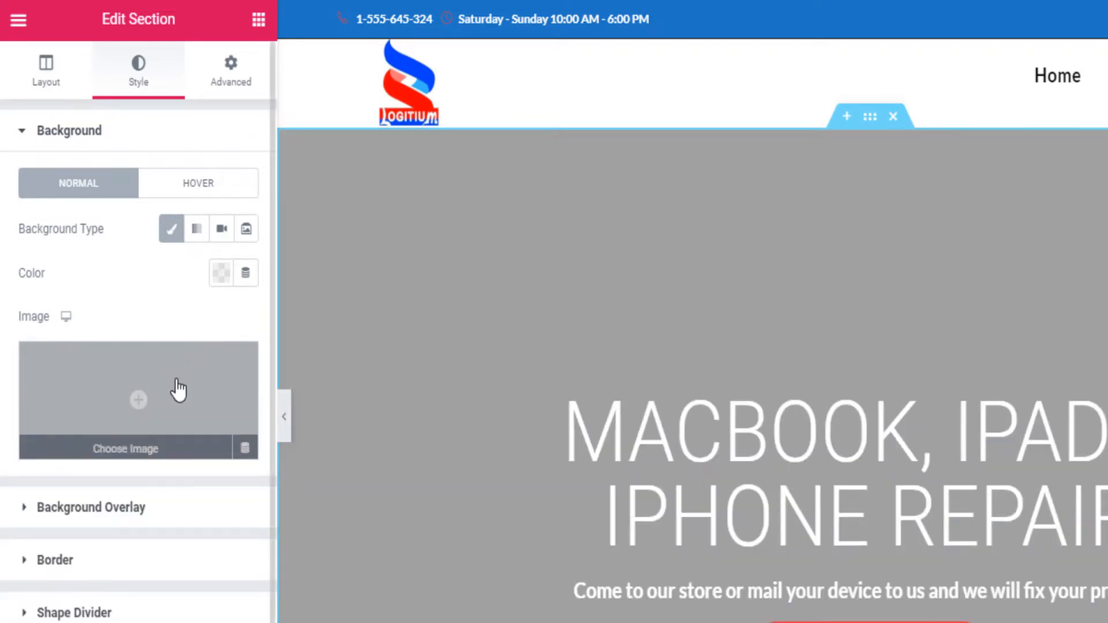
- Upload the image send-a-broken-android-phone-to-a-repair-shop.png from the Desktop as a new background image for the hero section
click(125, 444)
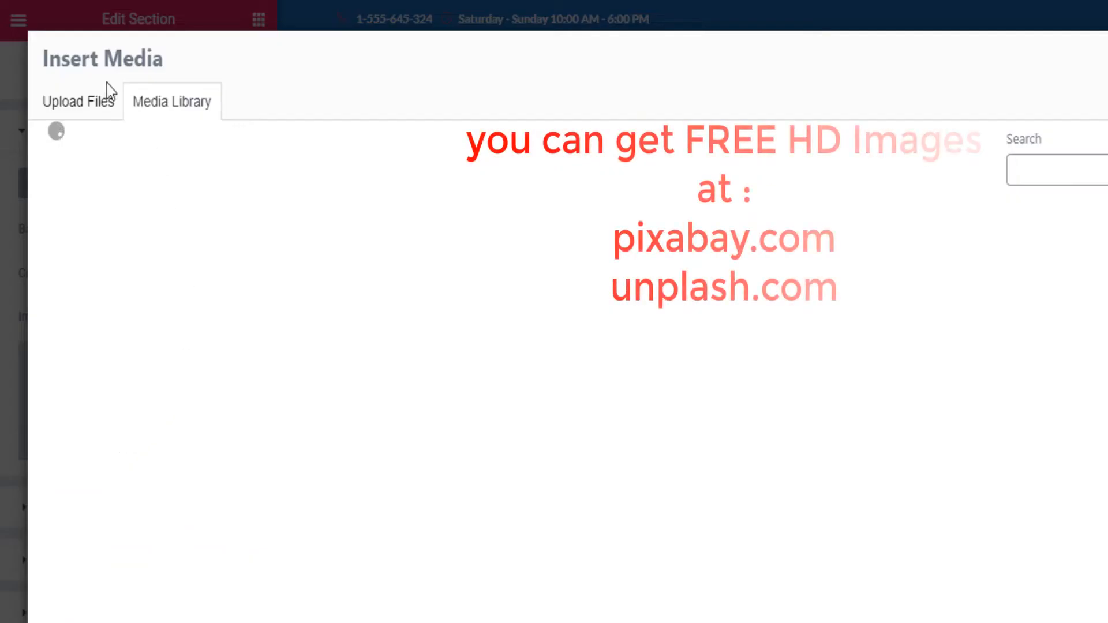
click(78, 104)
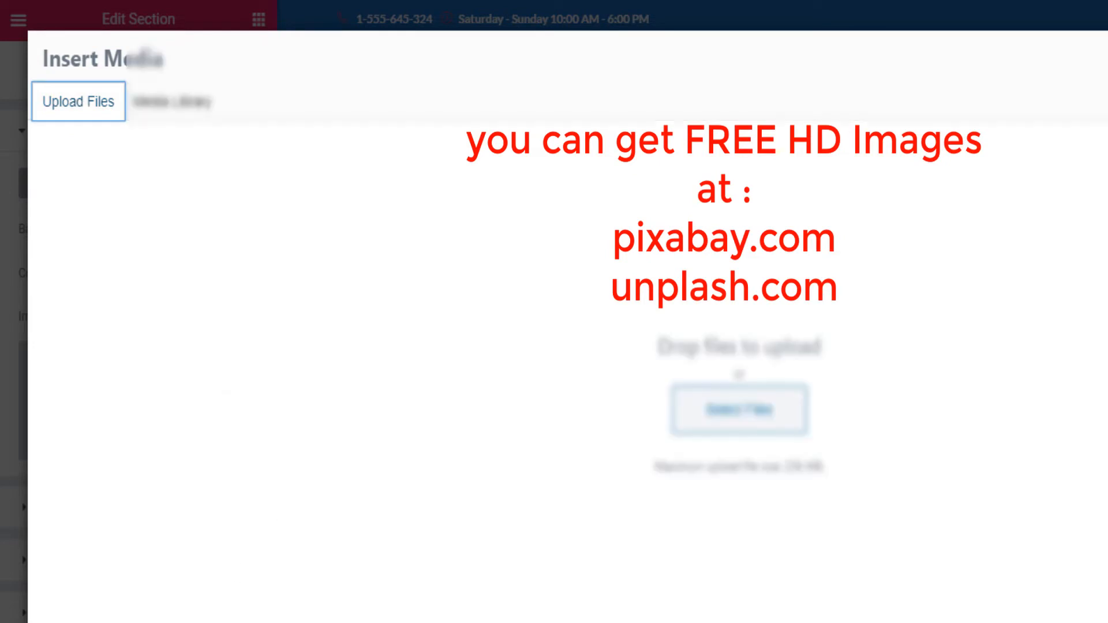
click(692, 407)
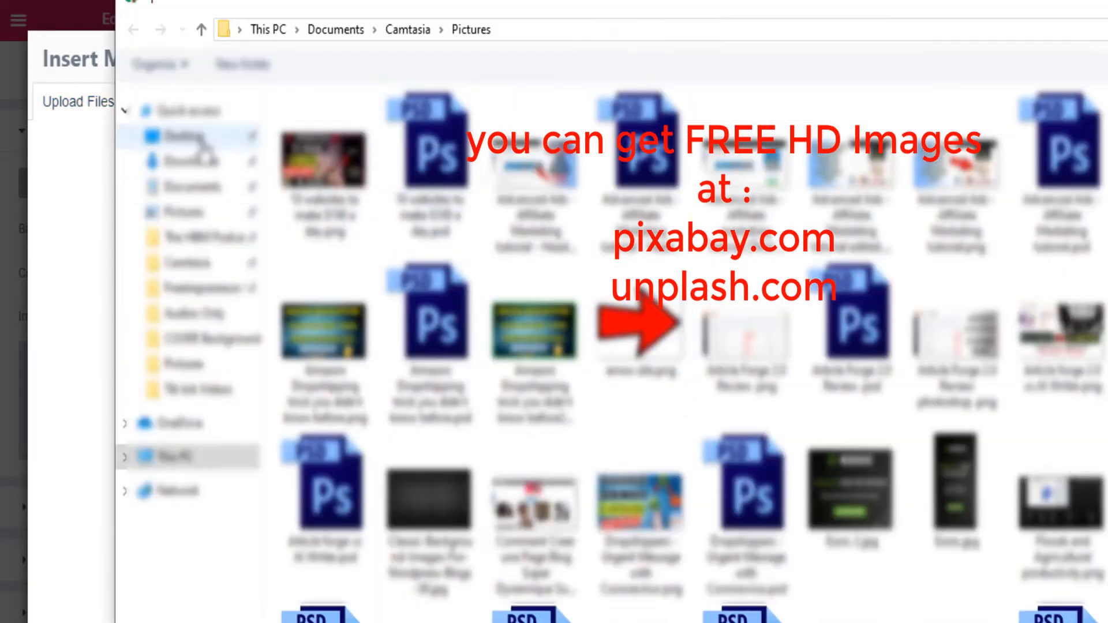
click(199, 138)
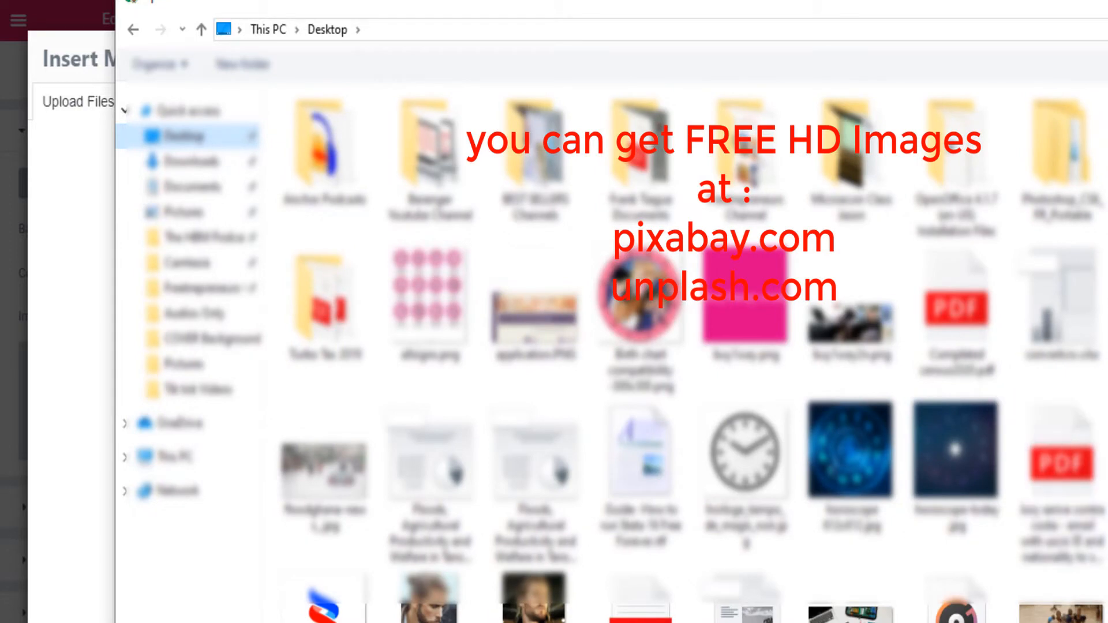
double_click(852, 603)
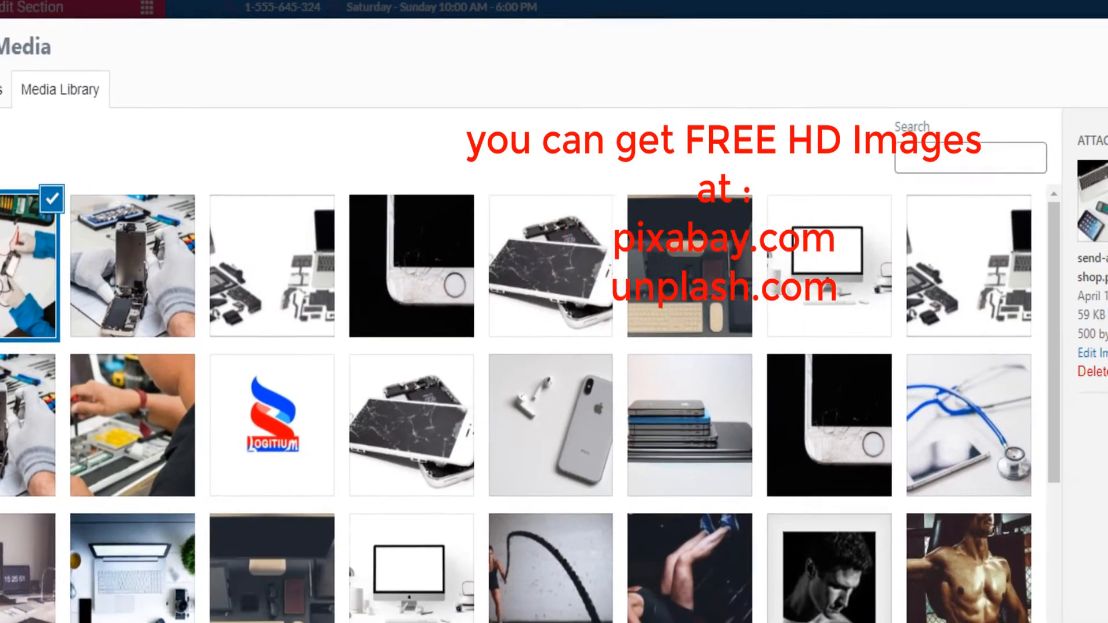
- Give the uploaded image the alt text "logitium" and insert it as the hero section's background
click(1010, 401)
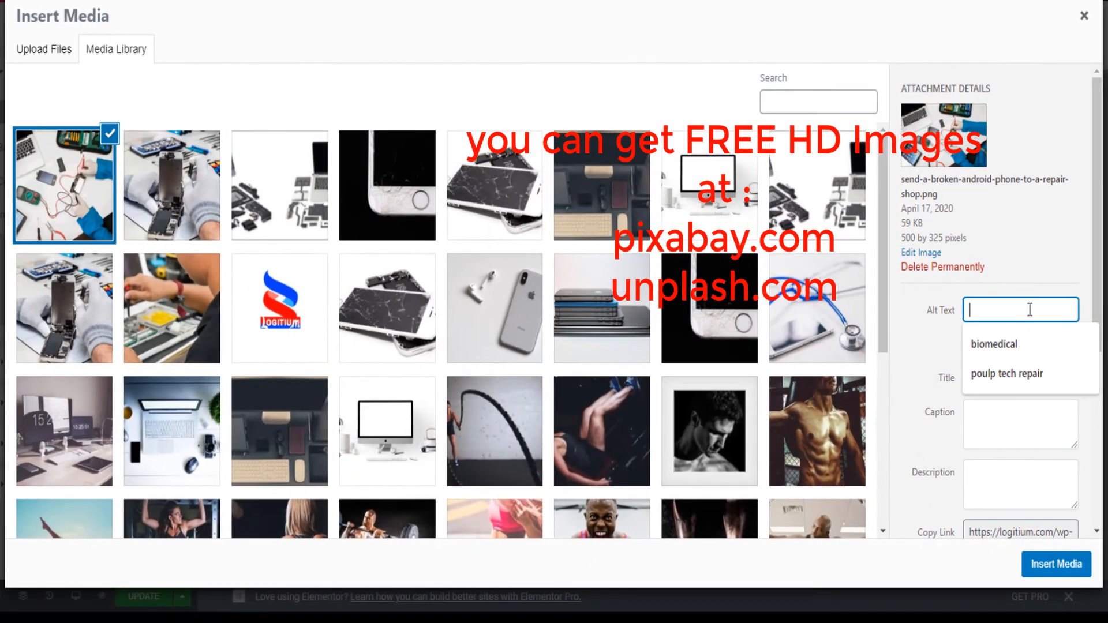
text(logitiu)
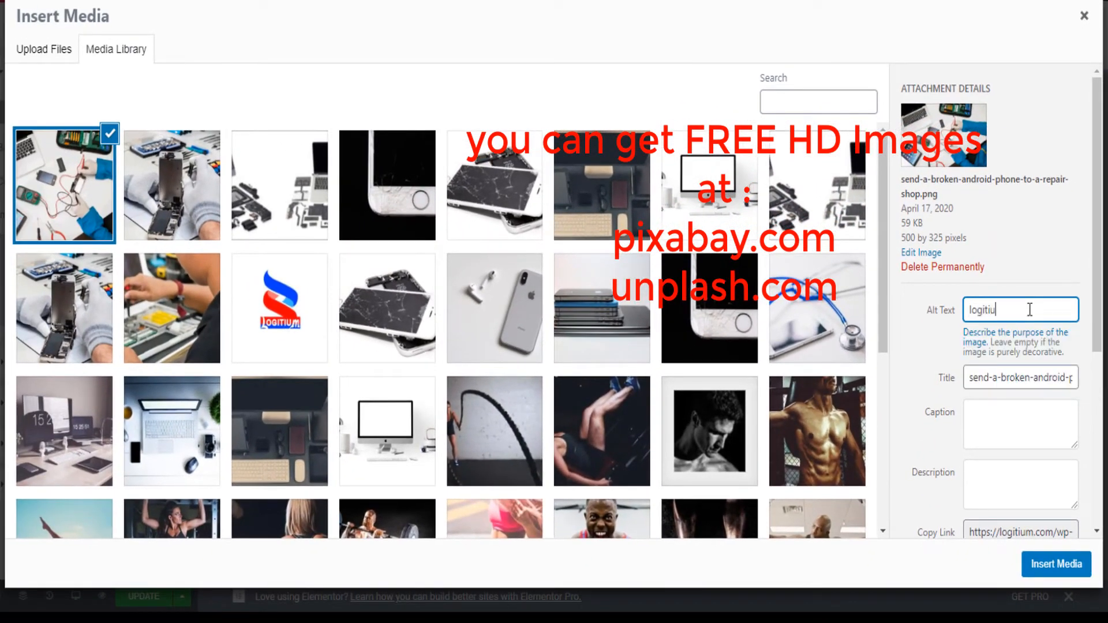
text(m)
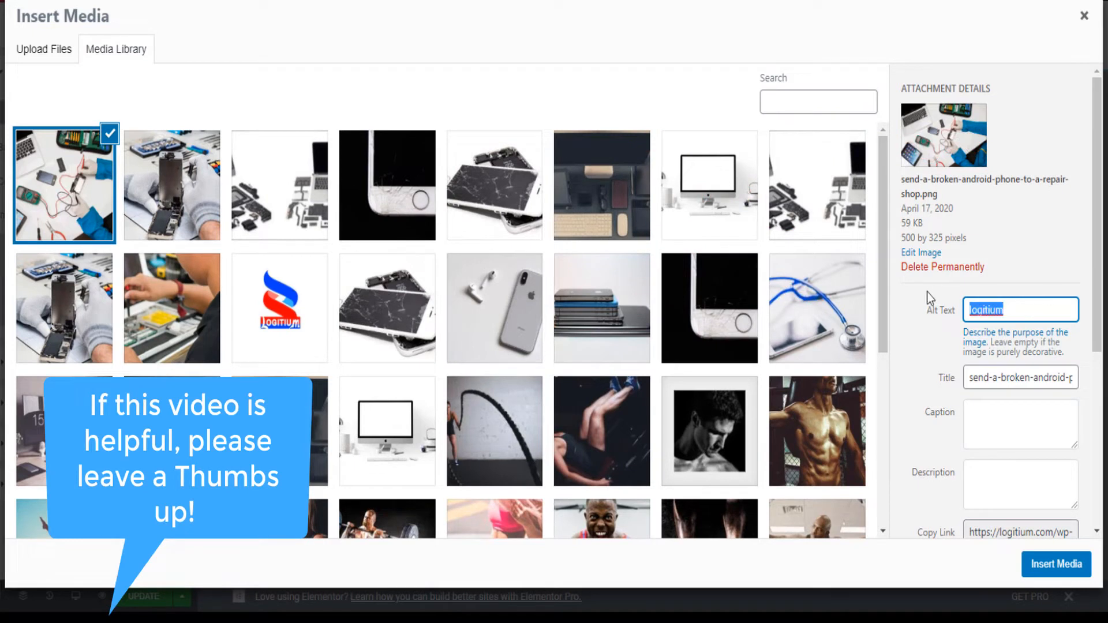
scroll(1045, 300, down, 5)
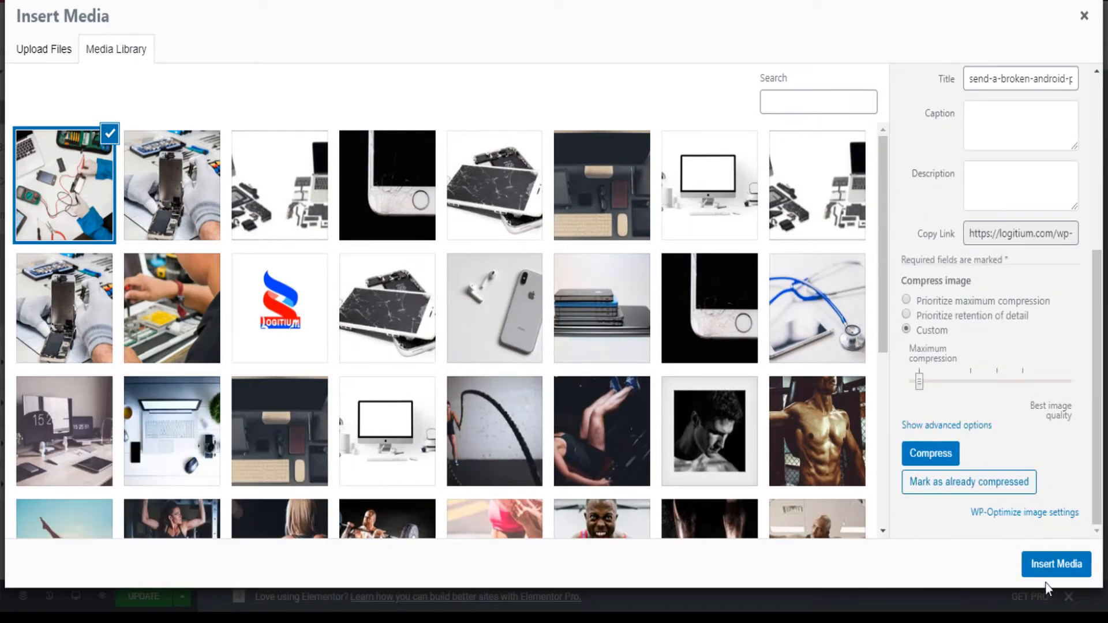
click(1040, 564)
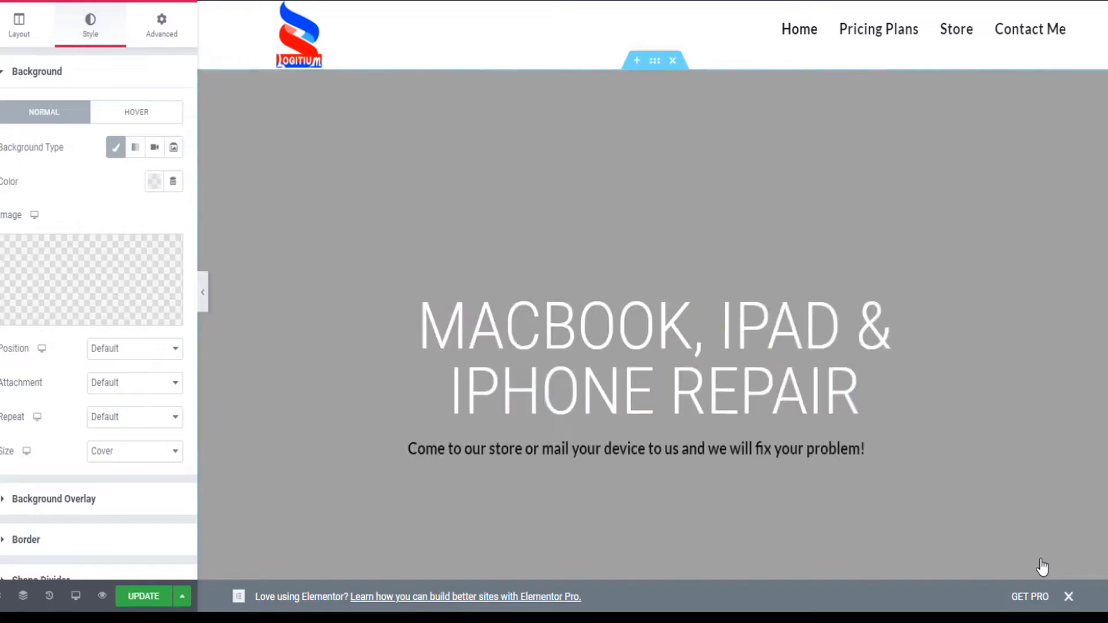
scroll(893, 234, down, 4)
scroll(893, 235, down, 3)
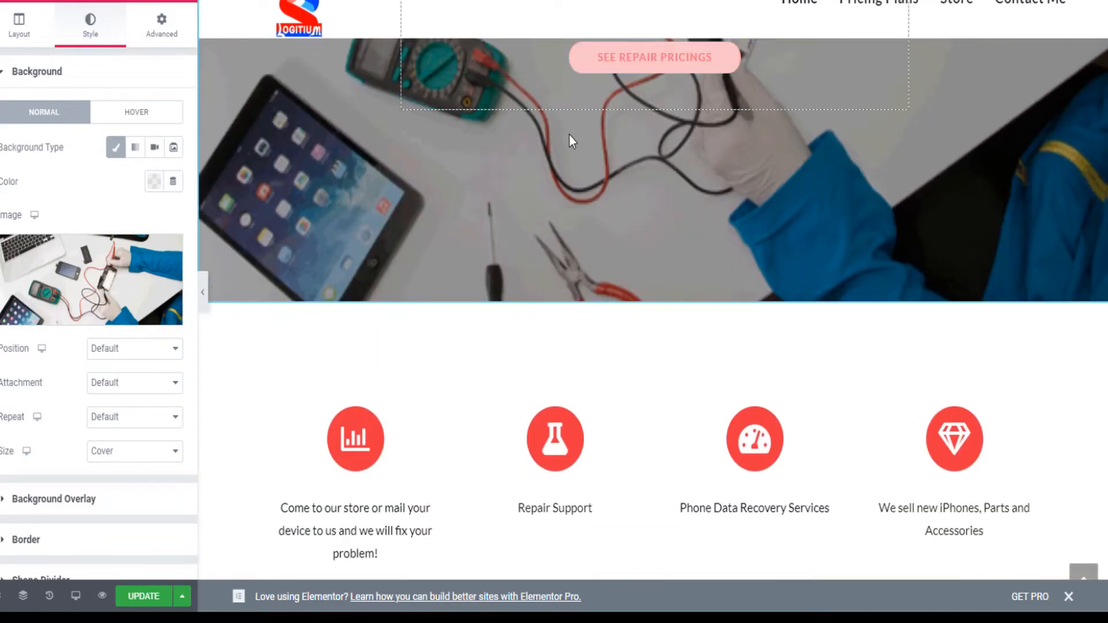
scroll(712, 248, up, 7)
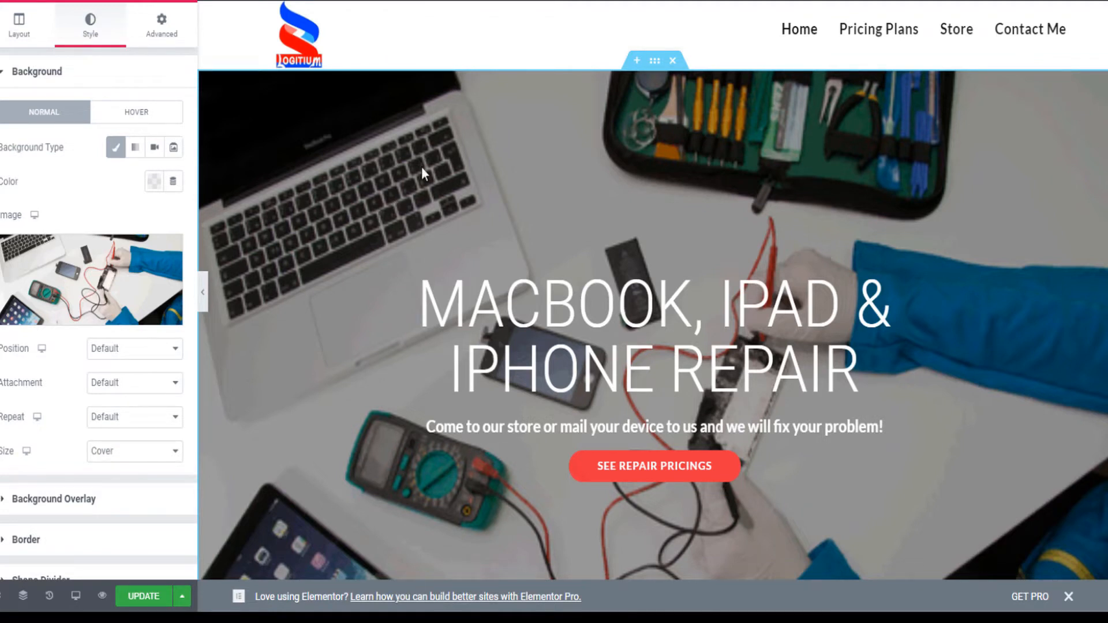
scroll(421, 167, down, 3)
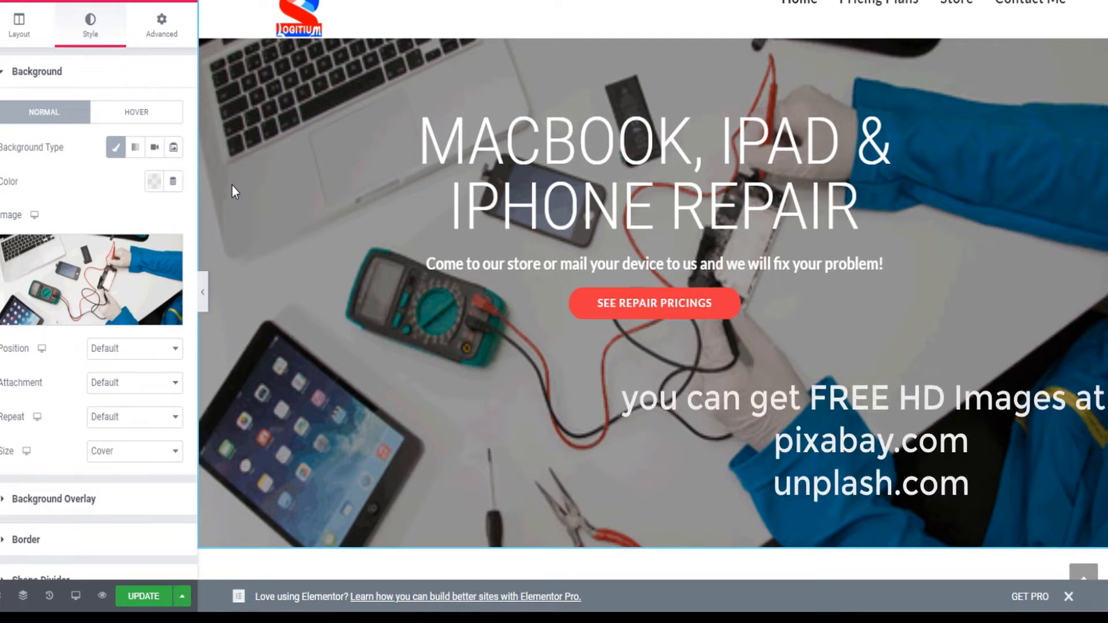
- Review the hero section's content width and columns gap options with the new background image, keeping Boxed and Default
mouse_move(60, 272)
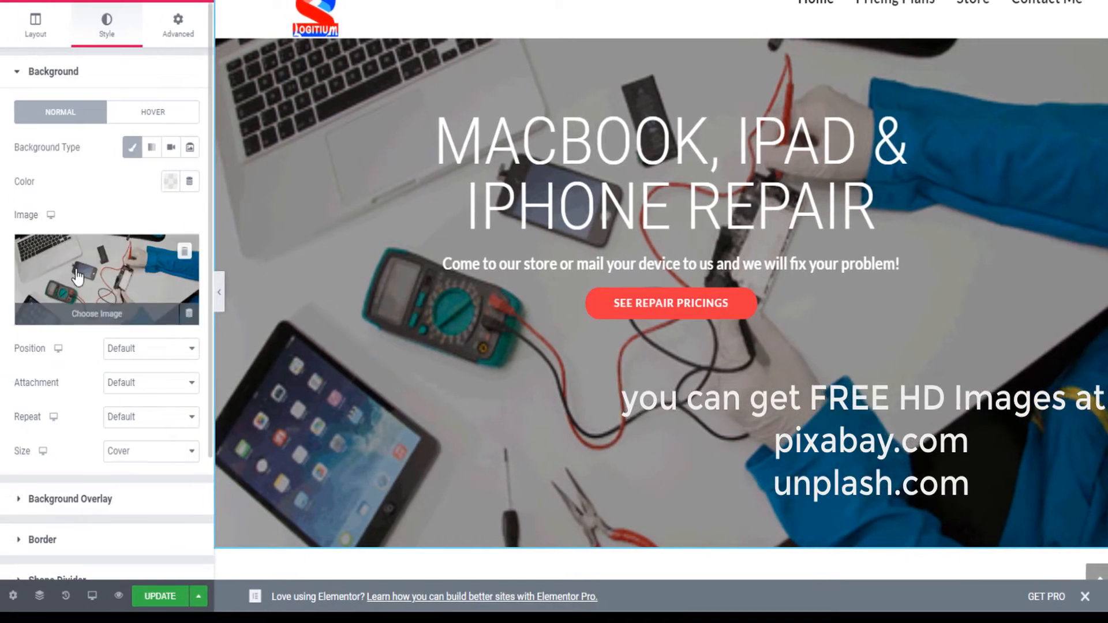
click(35, 26)
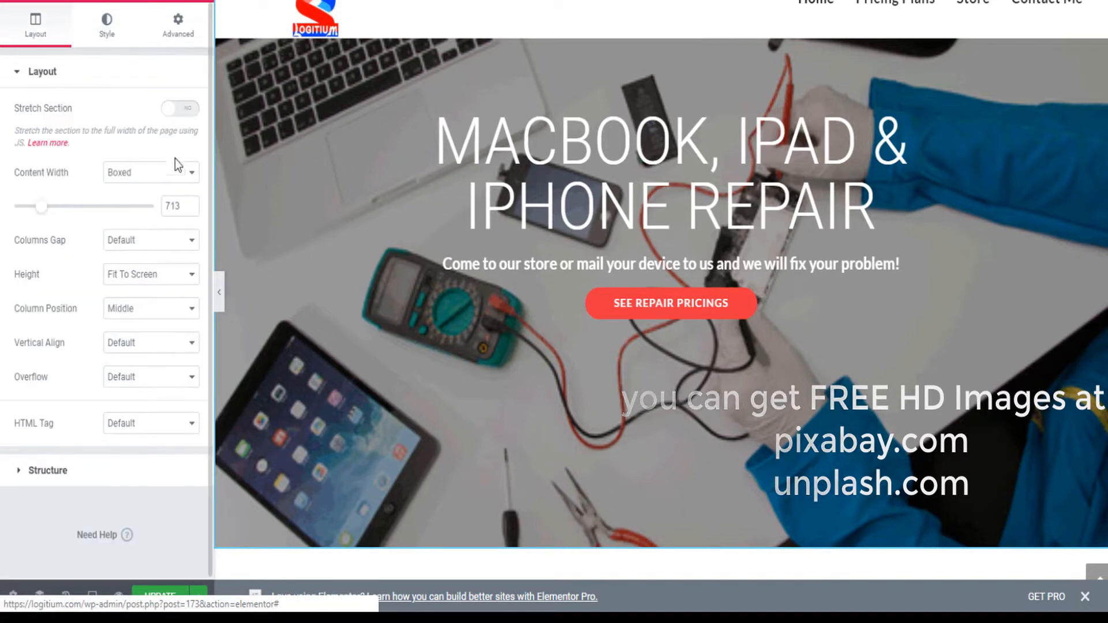
click(176, 172)
click(177, 186)
click(144, 246)
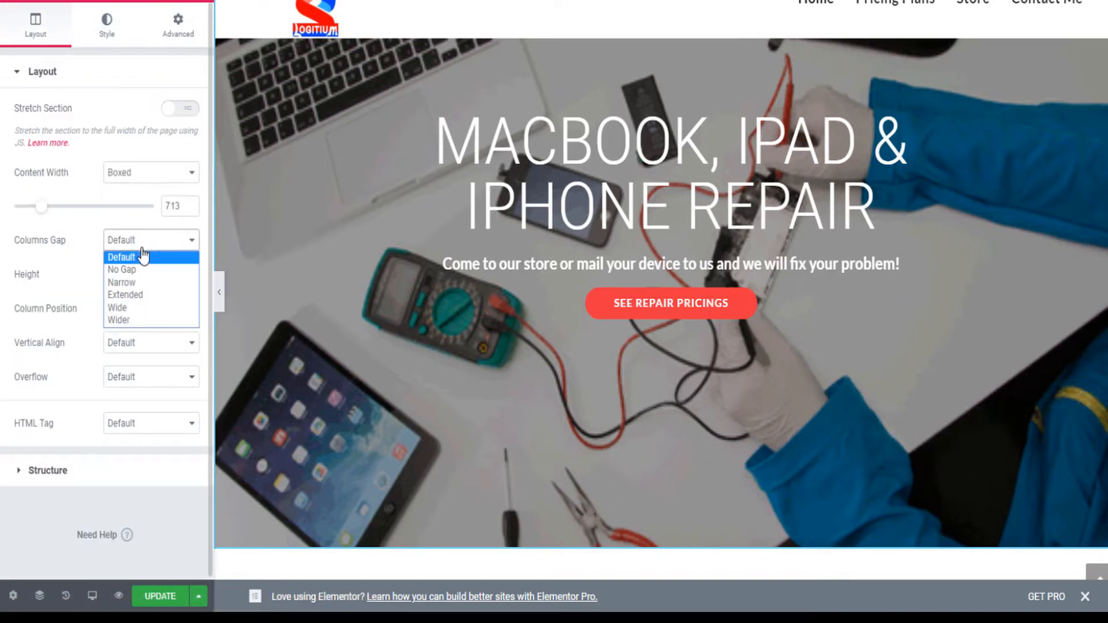
click(135, 246)
- Try the Min Height option on the hero with its new background image, and return the height to Fit To Screen
click(140, 274)
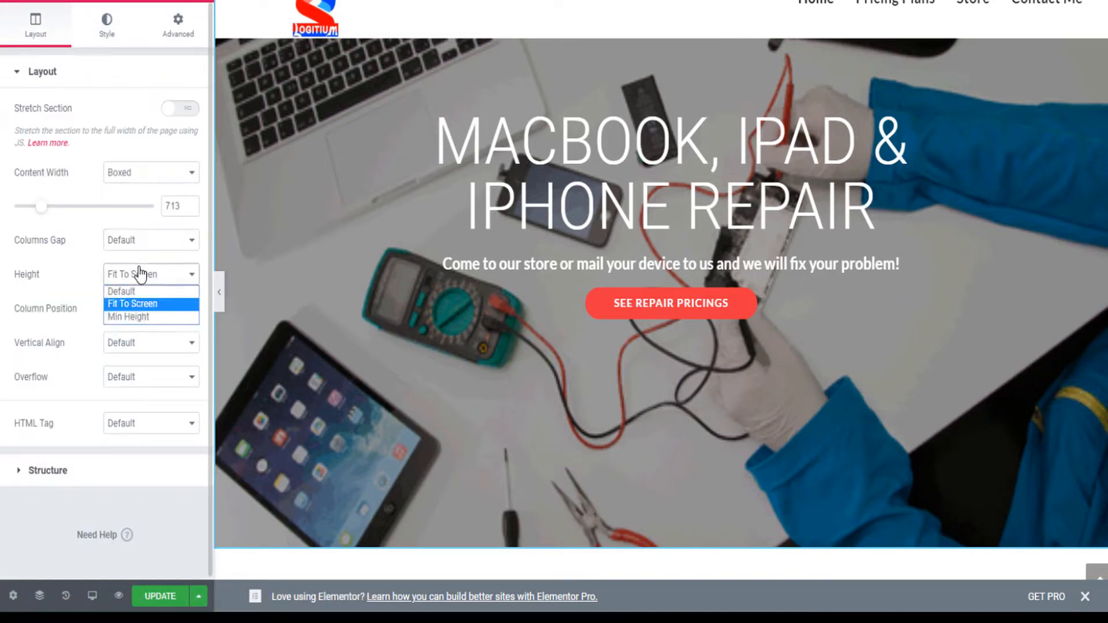
click(127, 318)
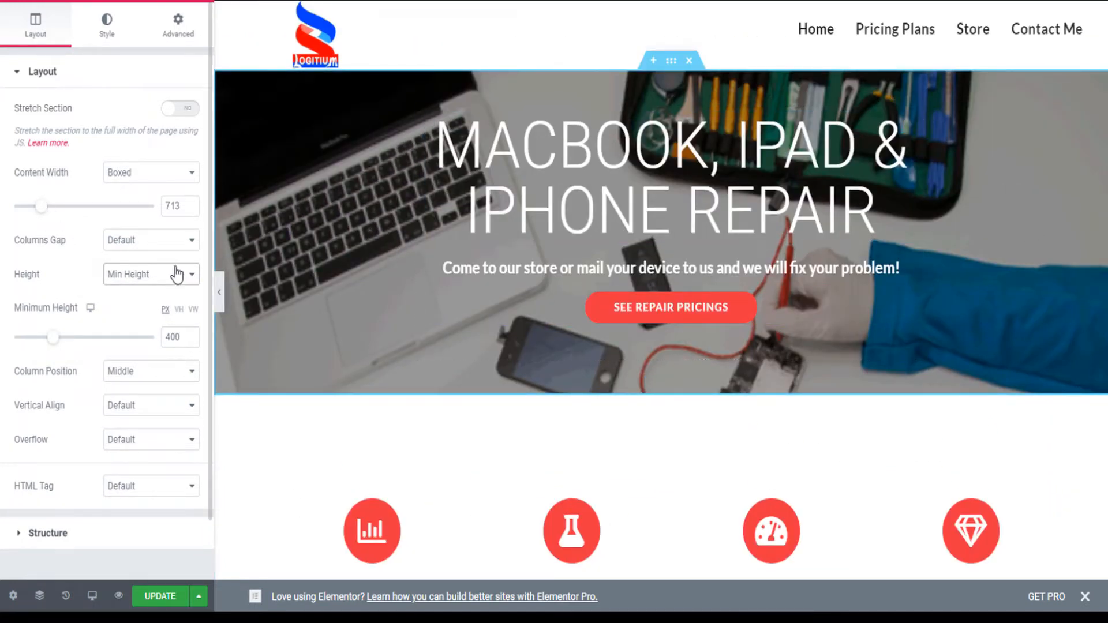
click(150, 275)
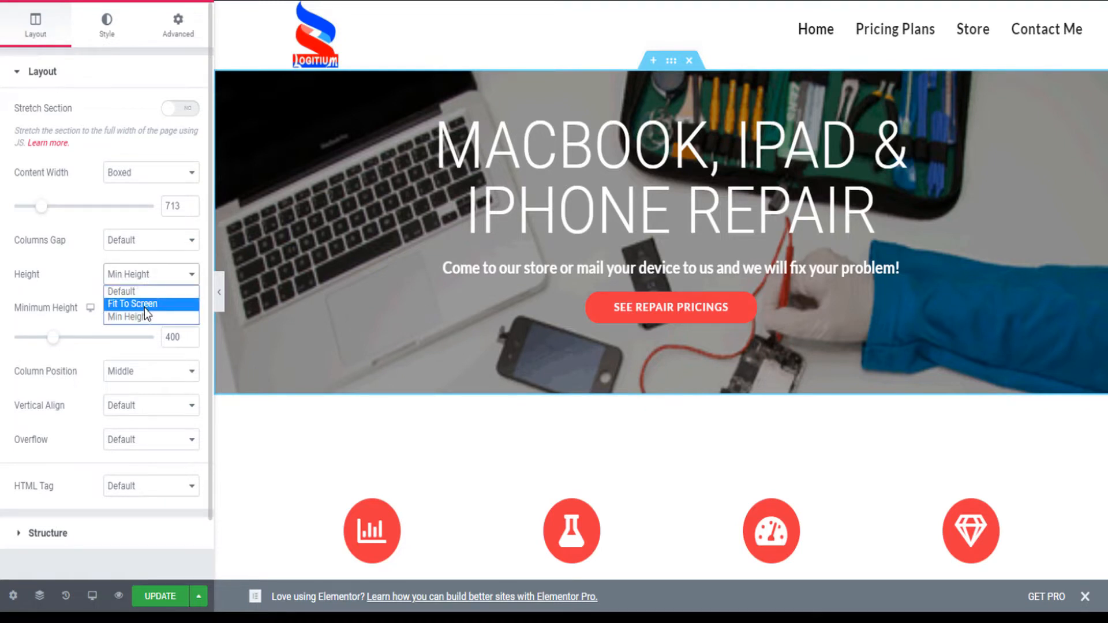
click(139, 315)
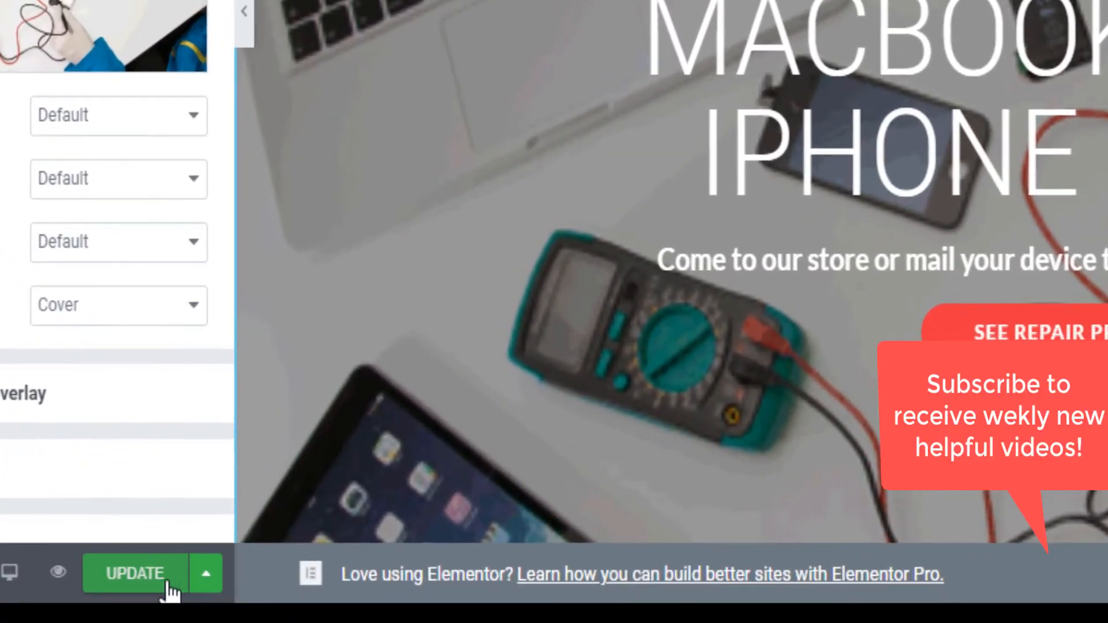
- Update the page to save the hero section's changes
click(165, 583)
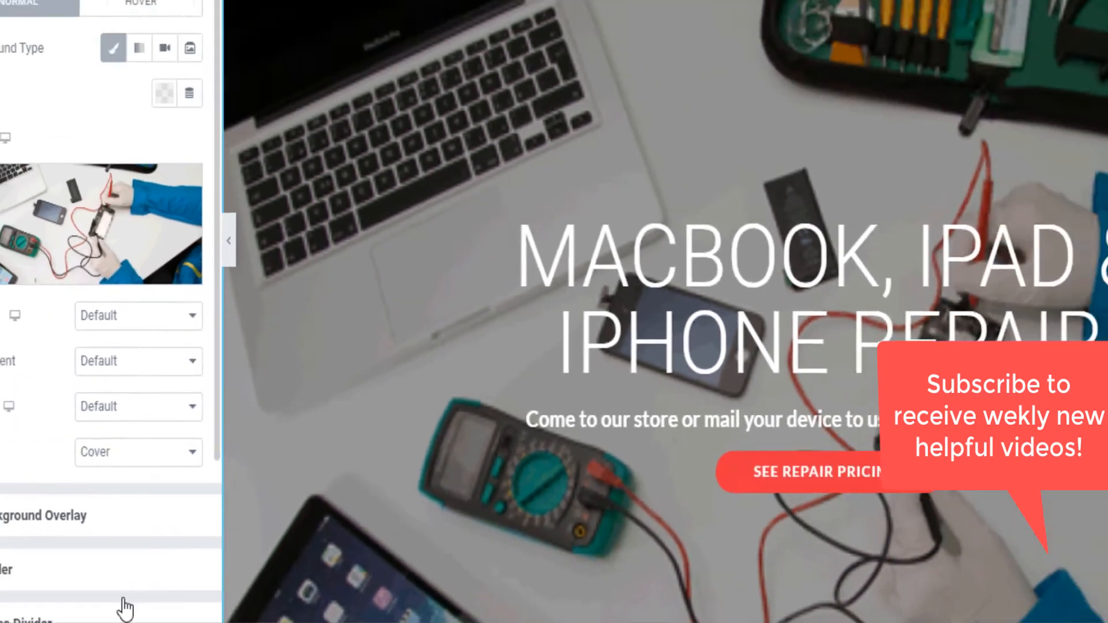
scroll(134, 556, down, 3)
scroll(134, 556, up, 3)
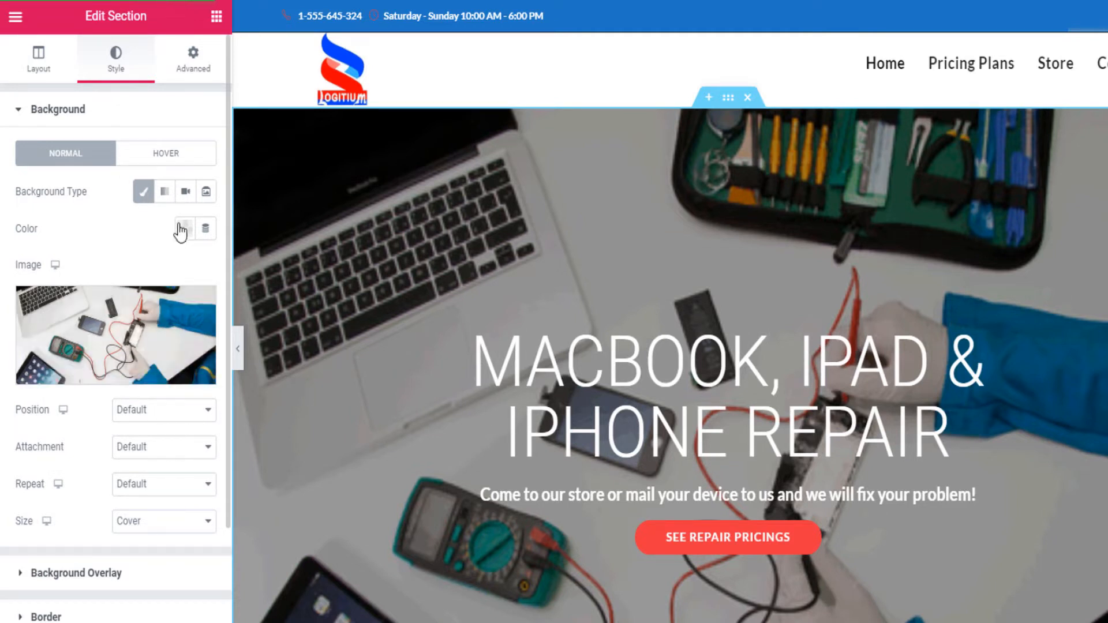
- Preview the Gradient background type on the hero section and switch the background type to Video
click(165, 193)
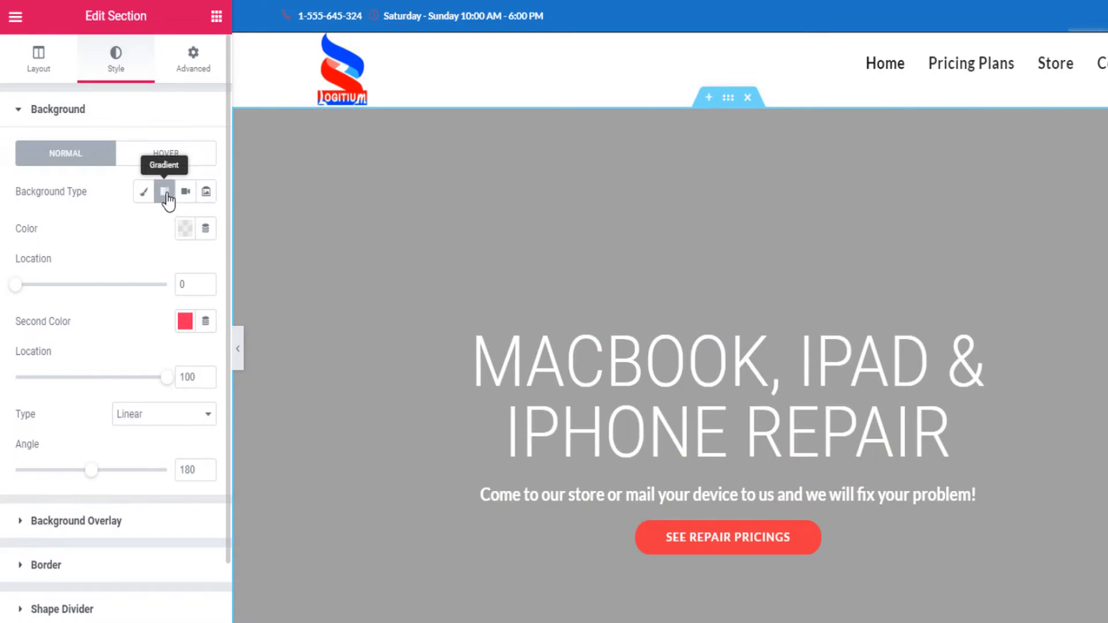
click(183, 195)
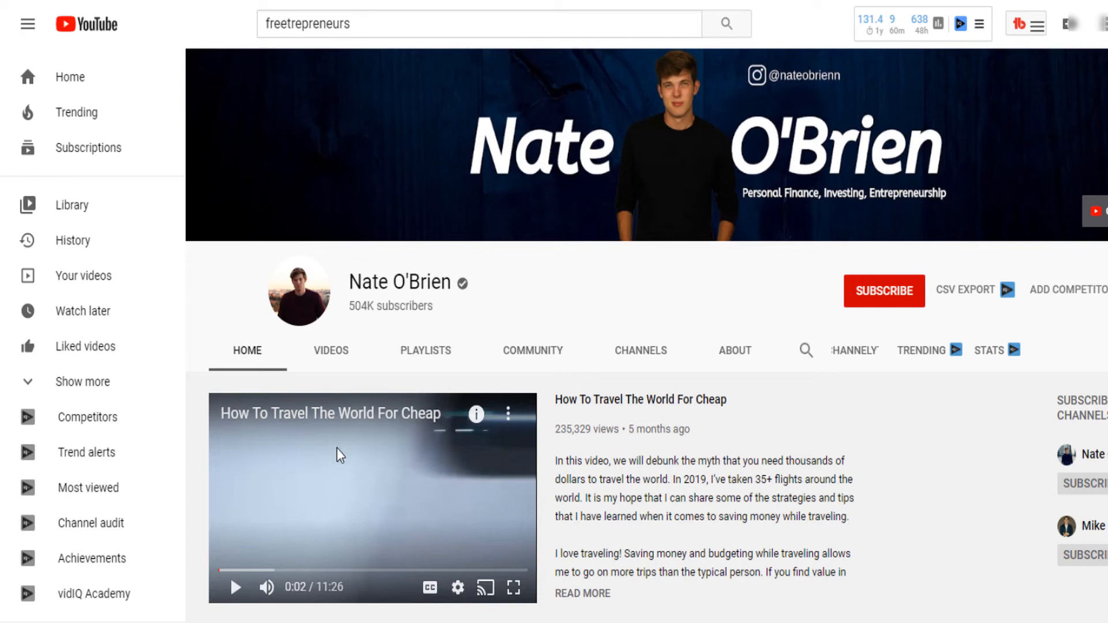
- Copy the URL of the YouTube video "How To Travel The World For Cheap" and use it as the hero background's video link
right_click(337, 456)
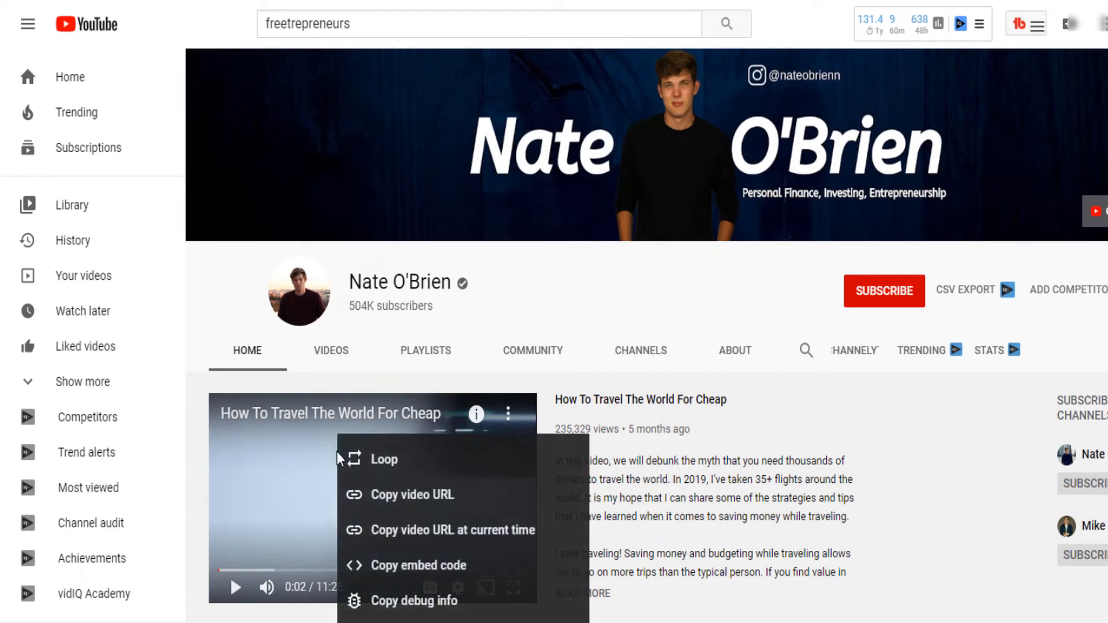
click(374, 495)
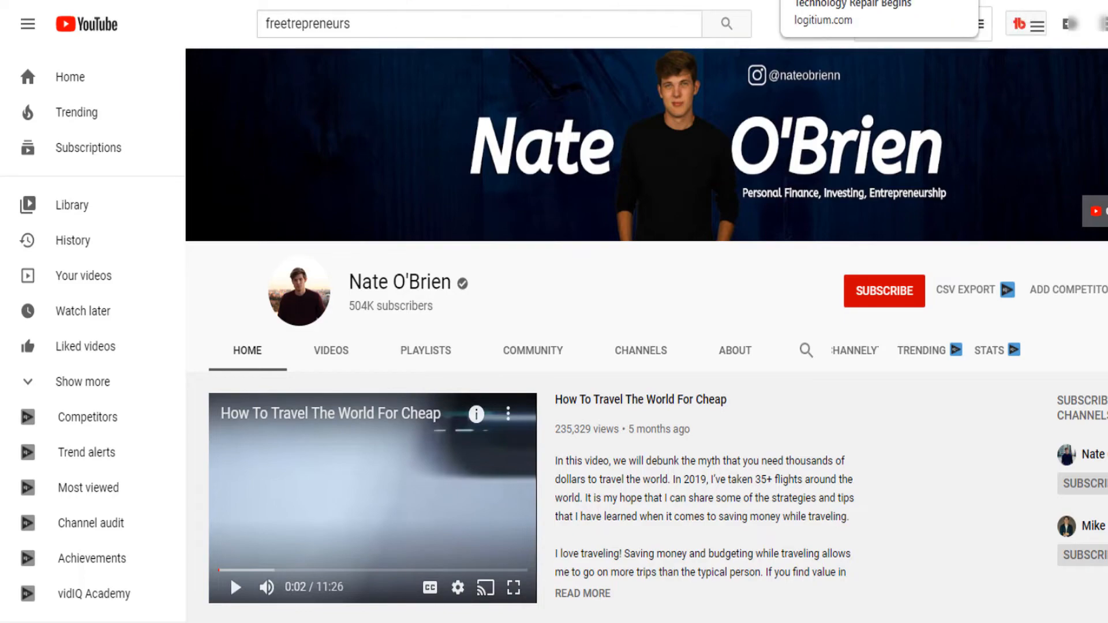
click(825, 0)
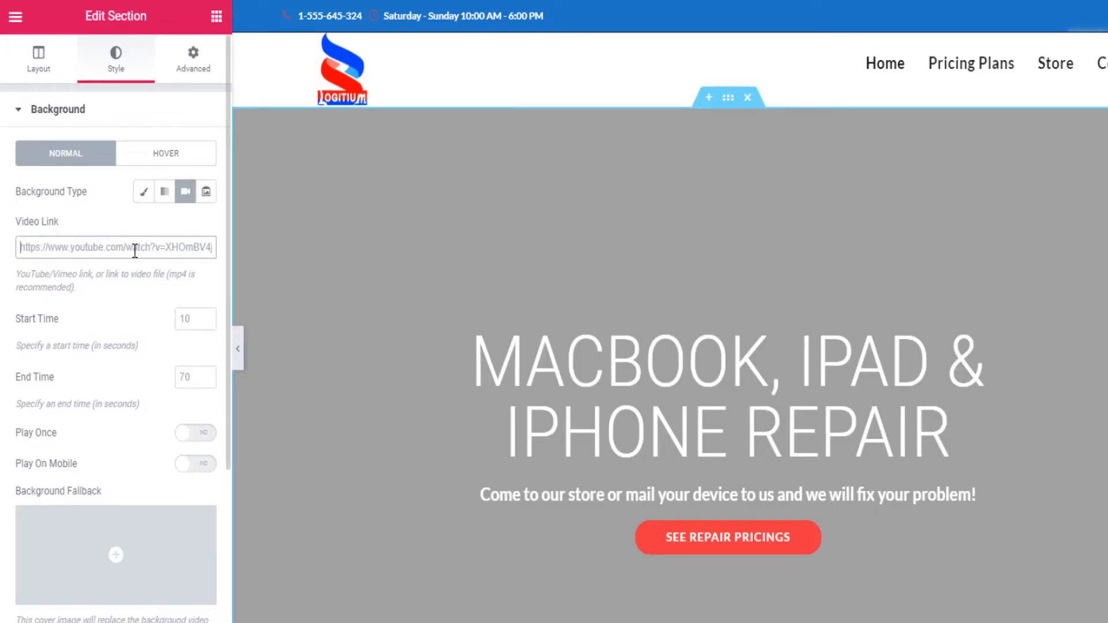
click(134, 247)
key(ctrl+v)
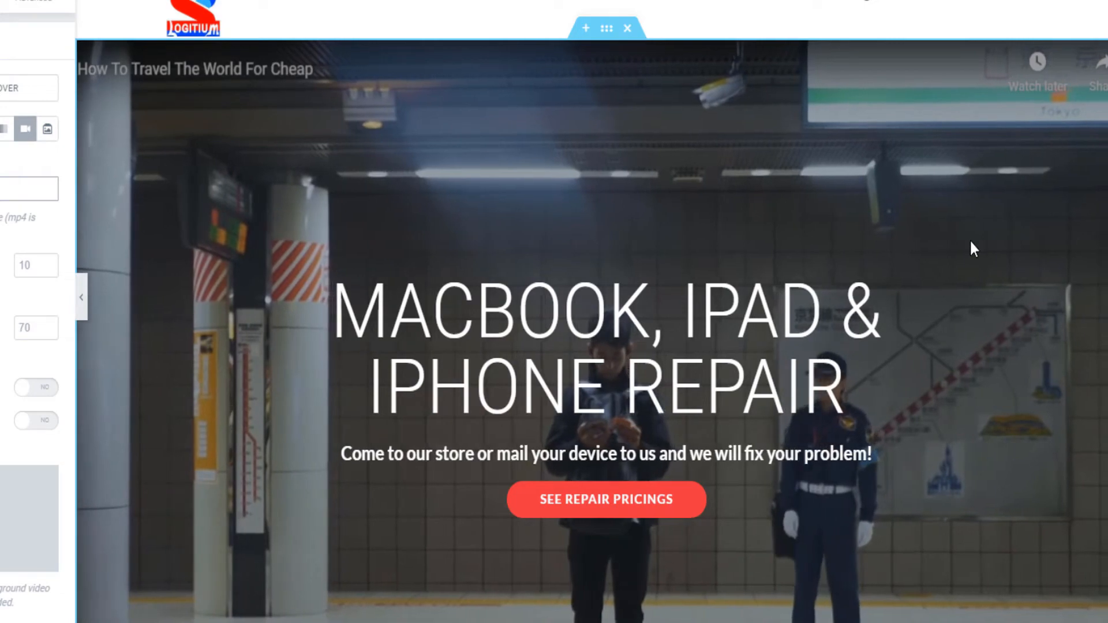
scroll(972, 242, down, 1)
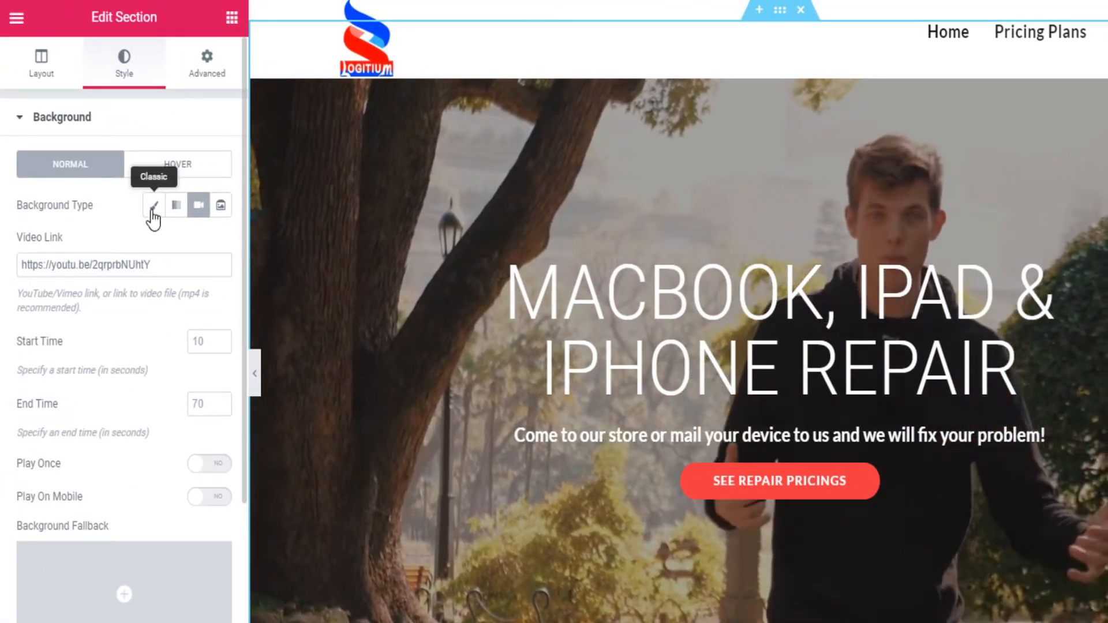
- Switch the hero section's background type to Classic for comparison and return it to Video
click(153, 212)
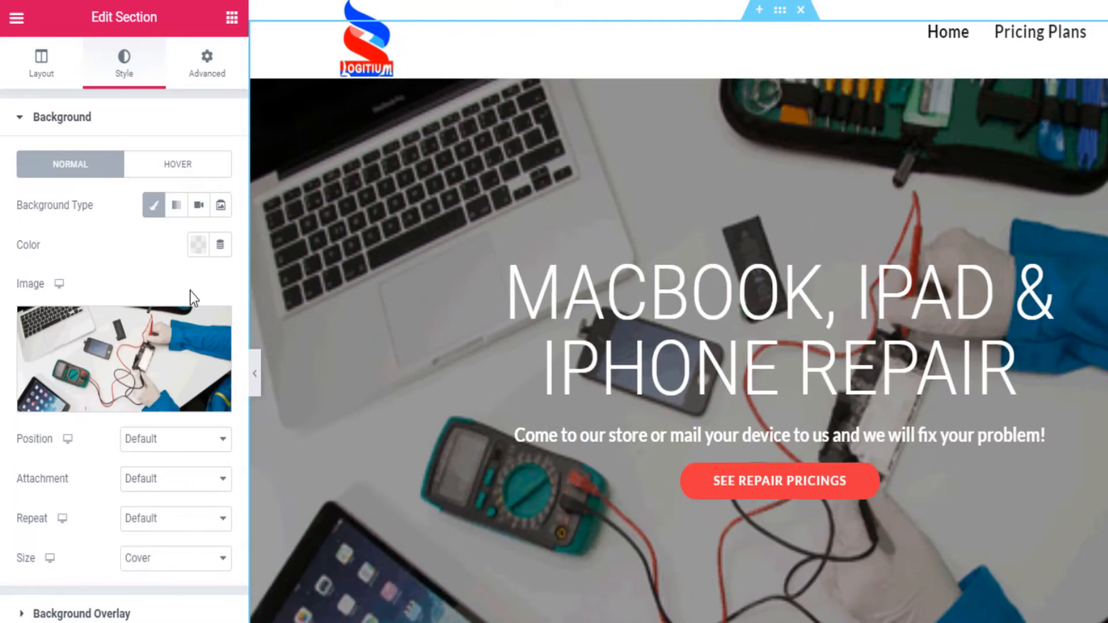
click(197, 208)
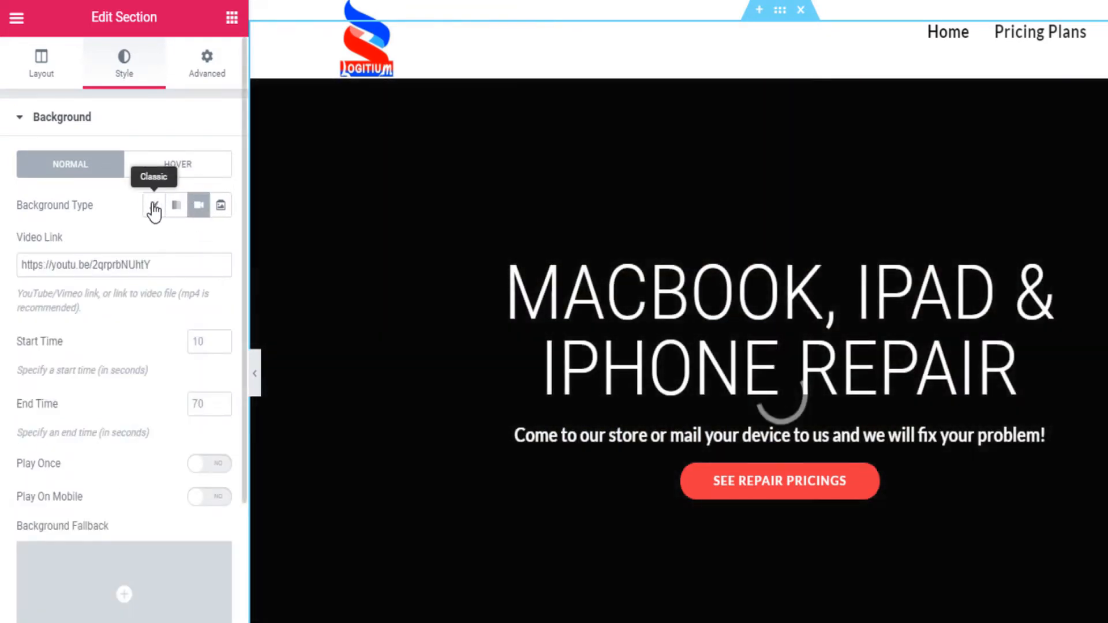
- Switch the hero section's background type to Slideshow and build its gallery from four device-repair and desk images in the media library
click(154, 207)
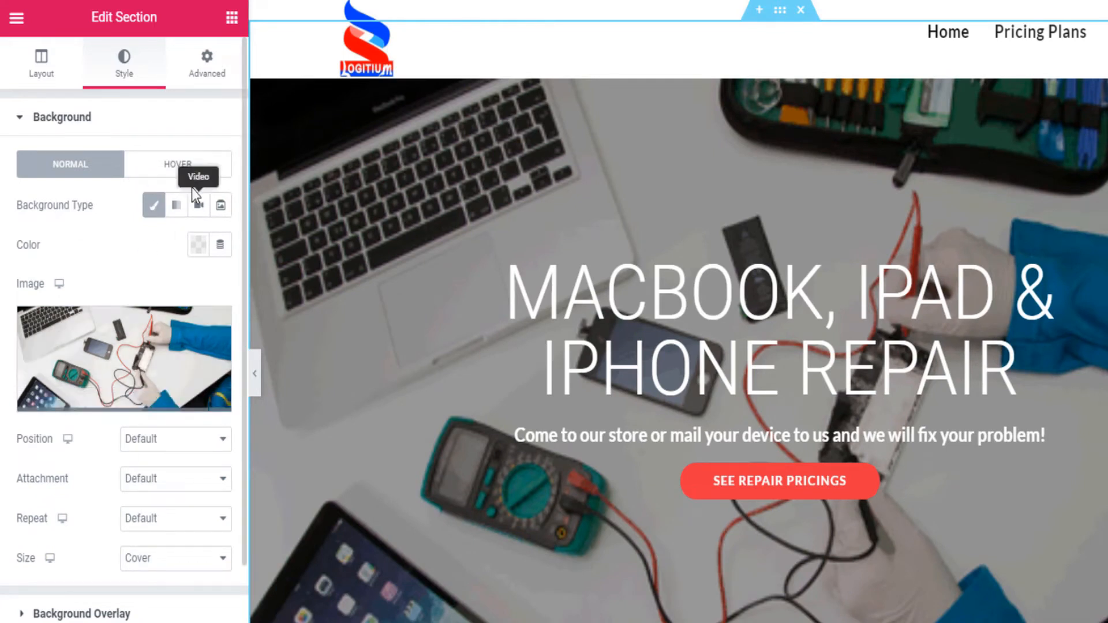
click(221, 208)
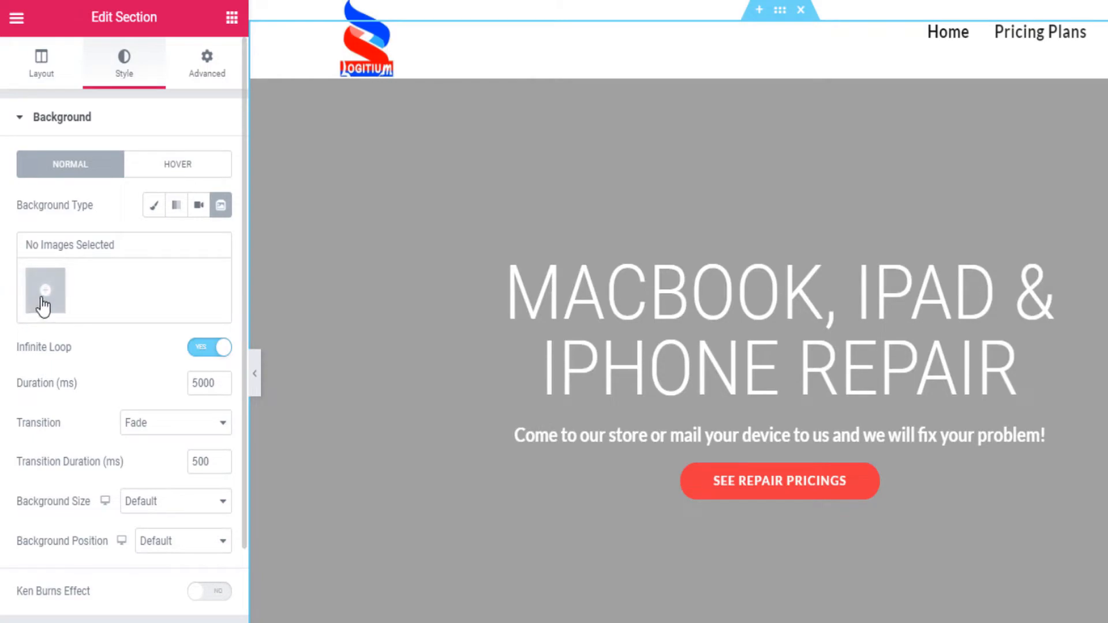
click(45, 290)
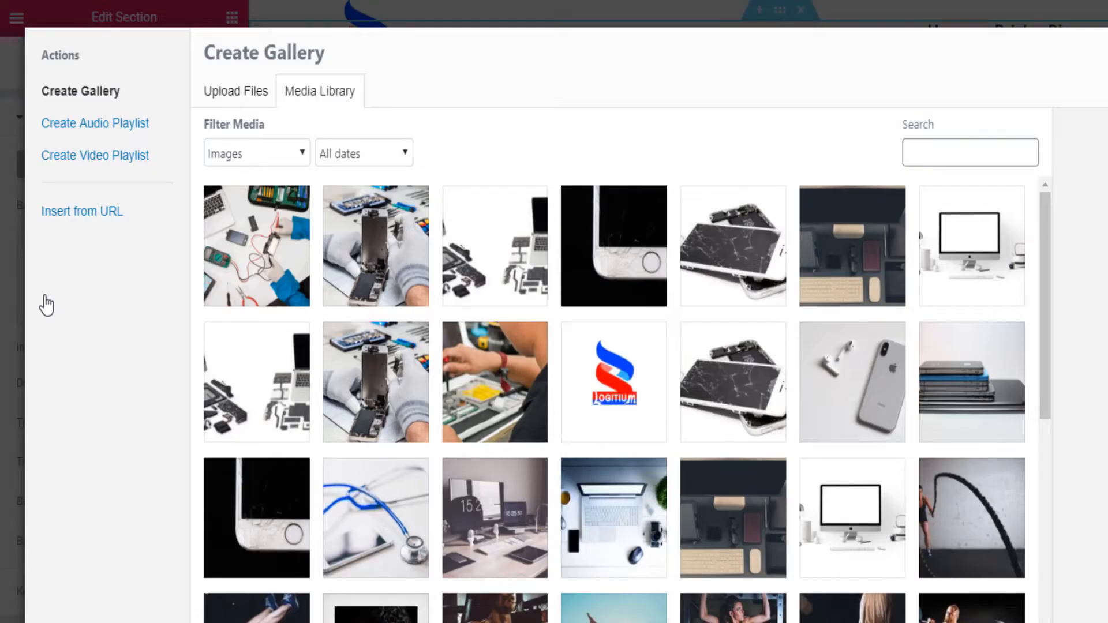
click(256, 247)
click(334, 243)
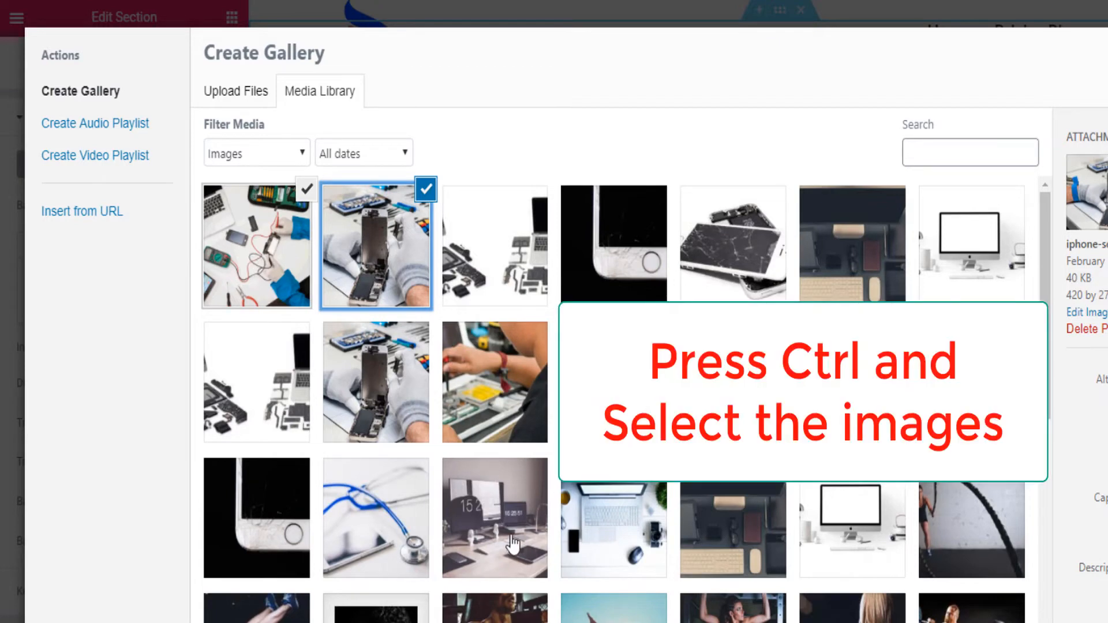
ctrl+click(451, 519)
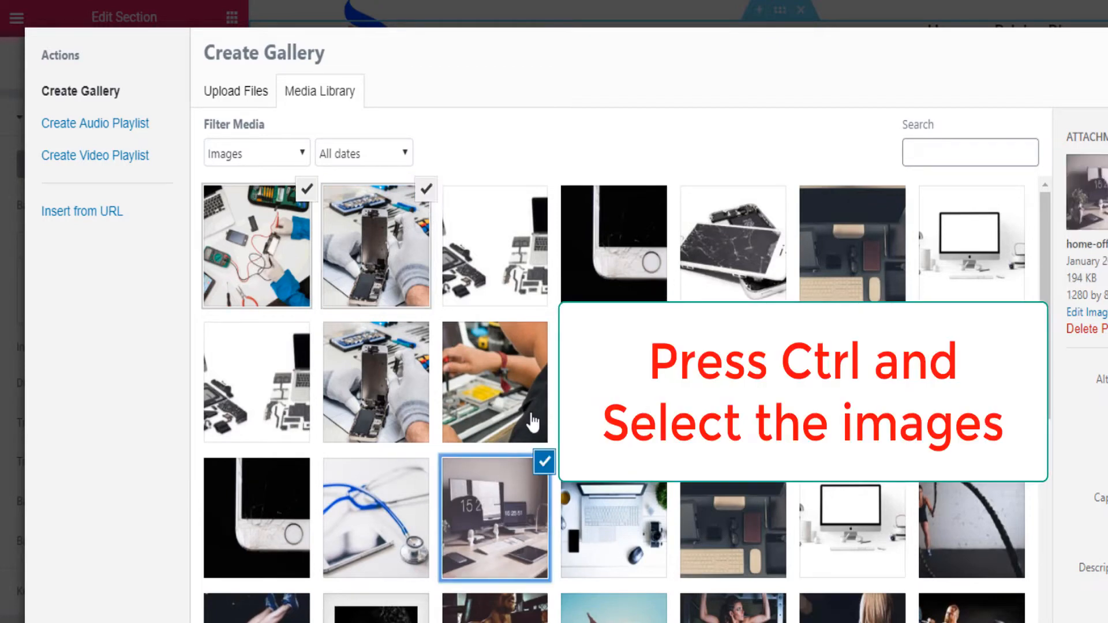
ctrl+click(501, 397)
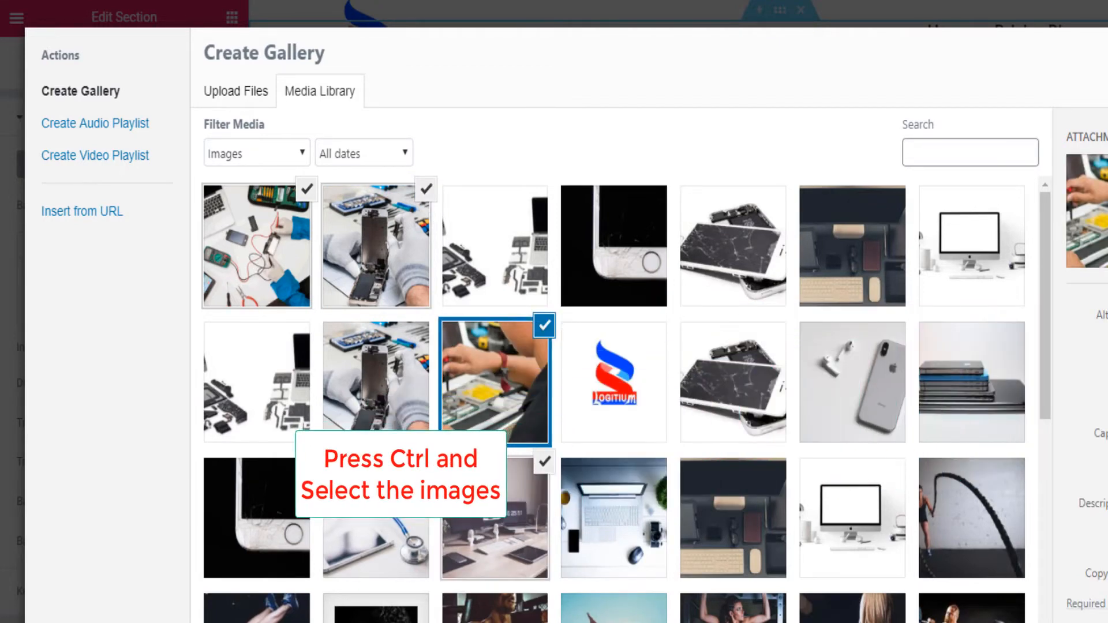
click(1103, 619)
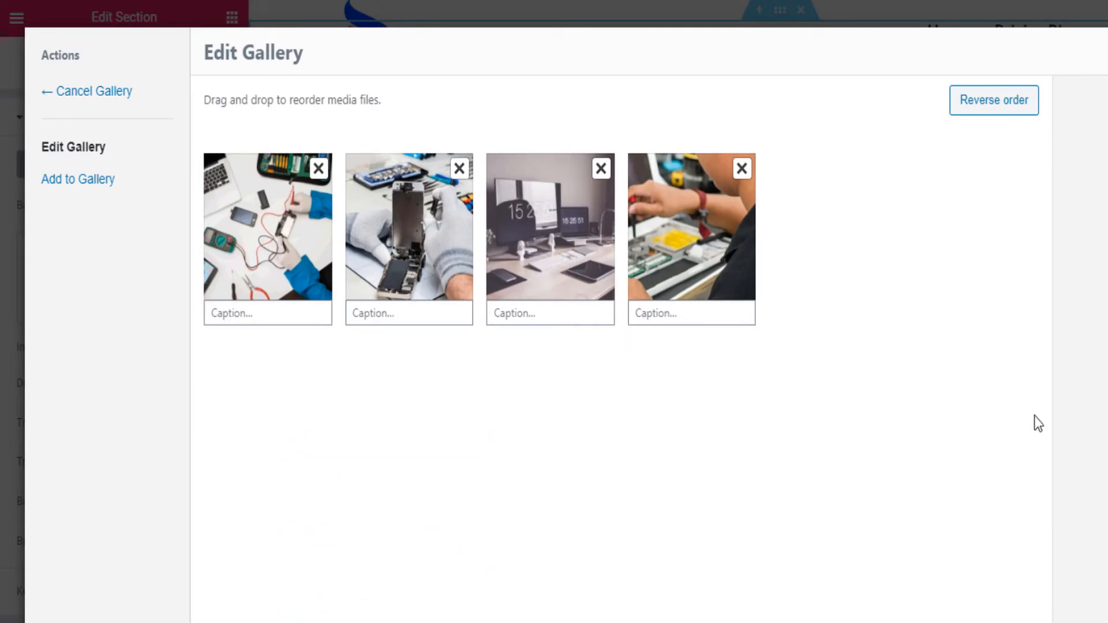
click(1103, 618)
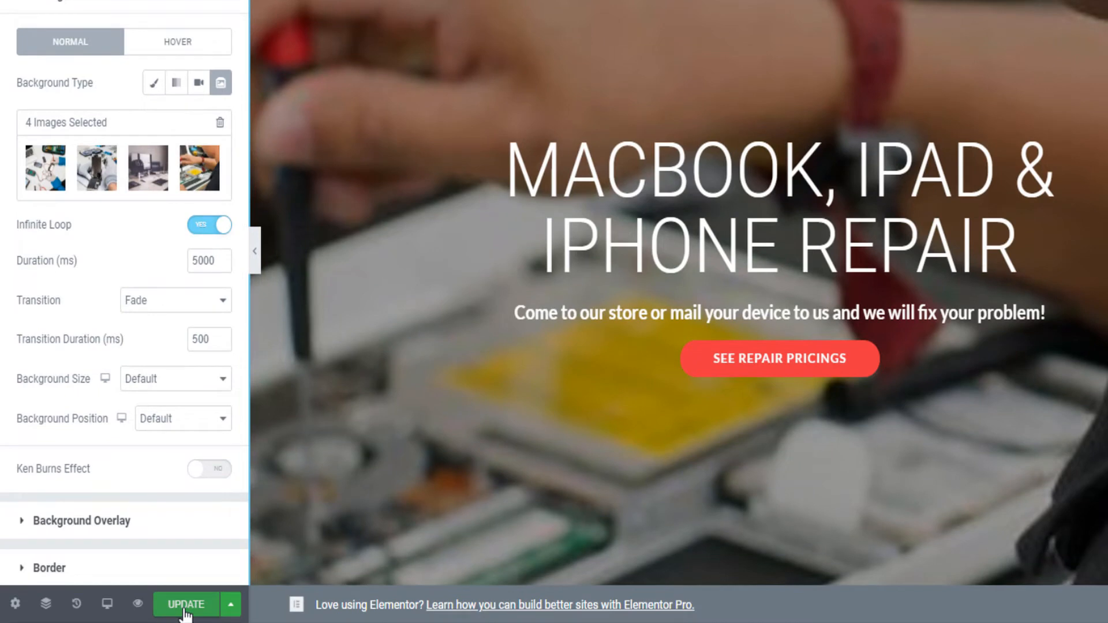
scroll(570, 262, down, 5)
scroll(737, 75, up, 8)
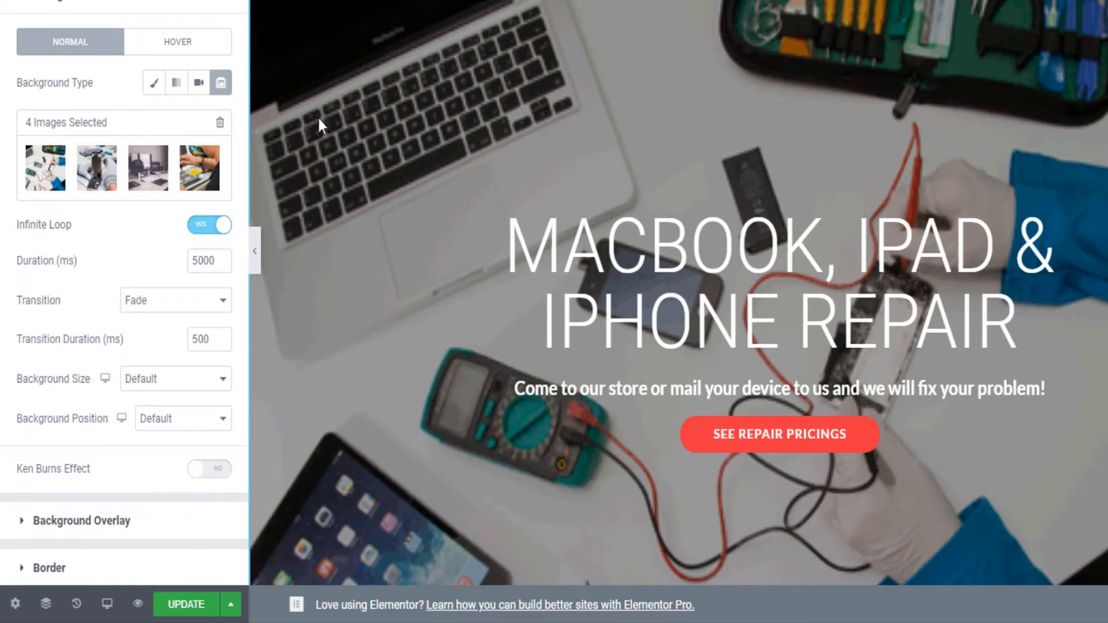
- Return the hero section's background type to Classic and update the page
click(151, 92)
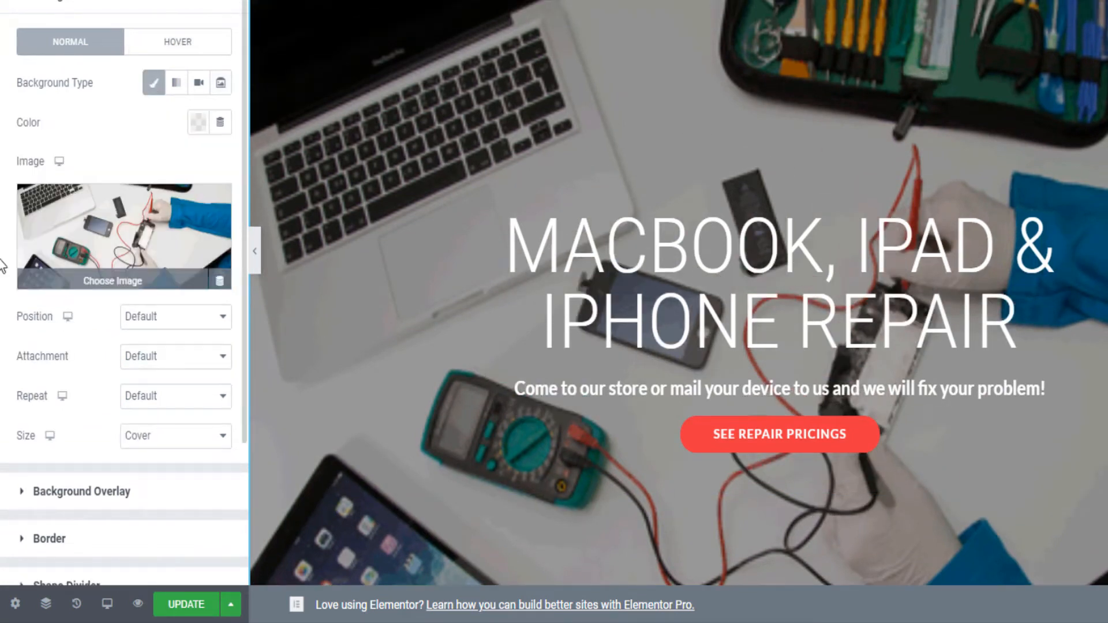
scroll(136, 265, down, 3)
click(175, 613)
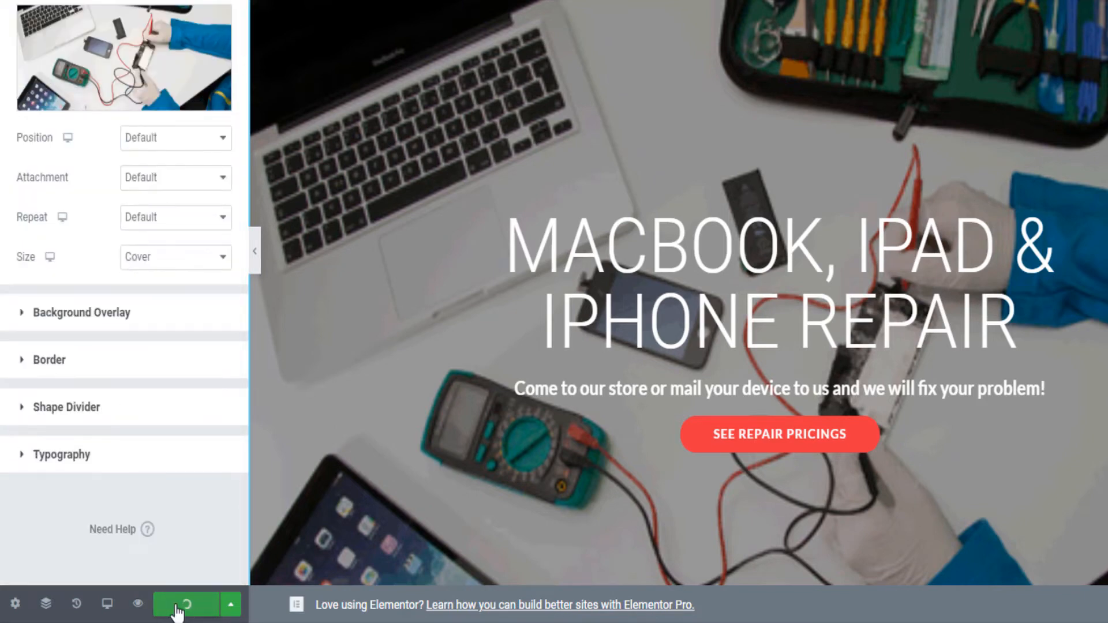
- Open the hero heading's settings and review the homepage from the hero section down to the service icons
scroll(123, 449, up, 3)
click(926, 257)
scroll(926, 257, up, 2)
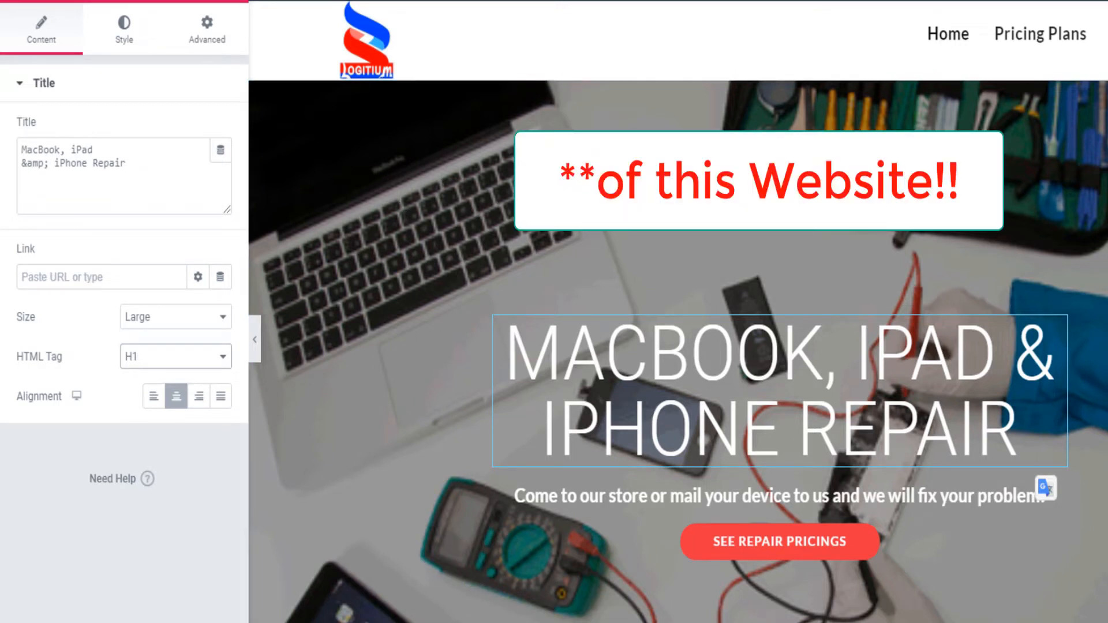
scroll(887, 360, down, 10)
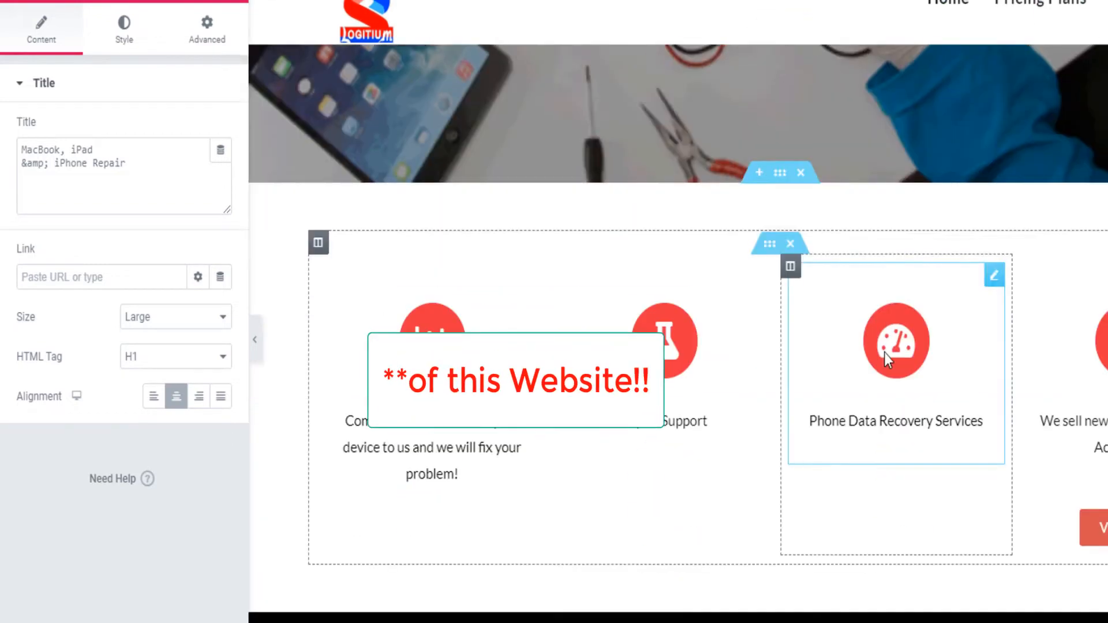
scroll(888, 360, up, 5)
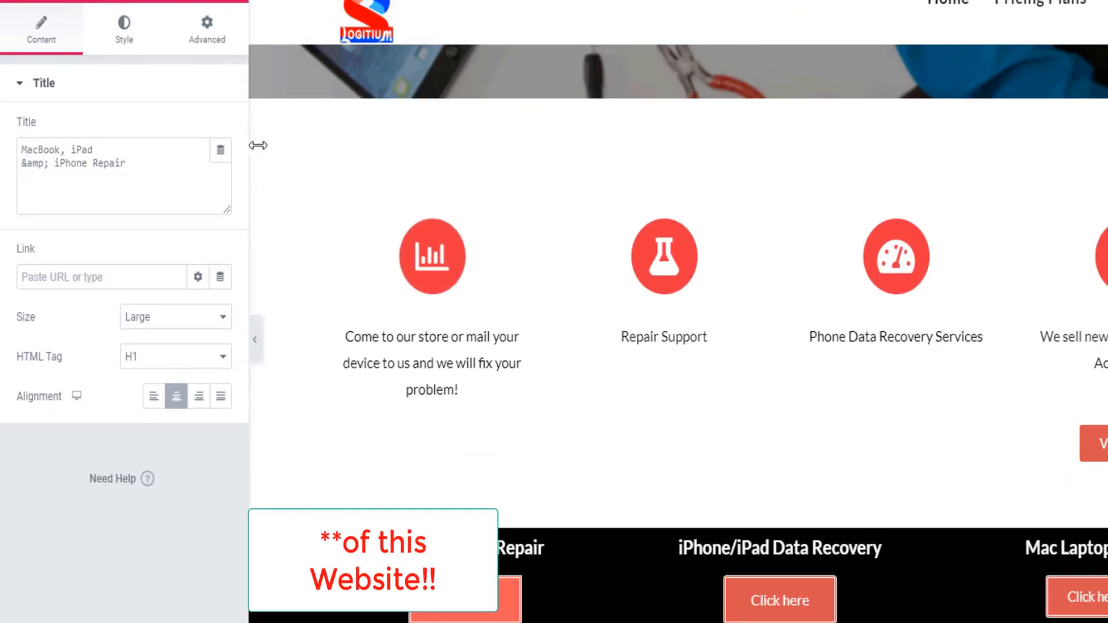
scroll(835, 286, up, 1)
scroll(835, 286, up, 10)
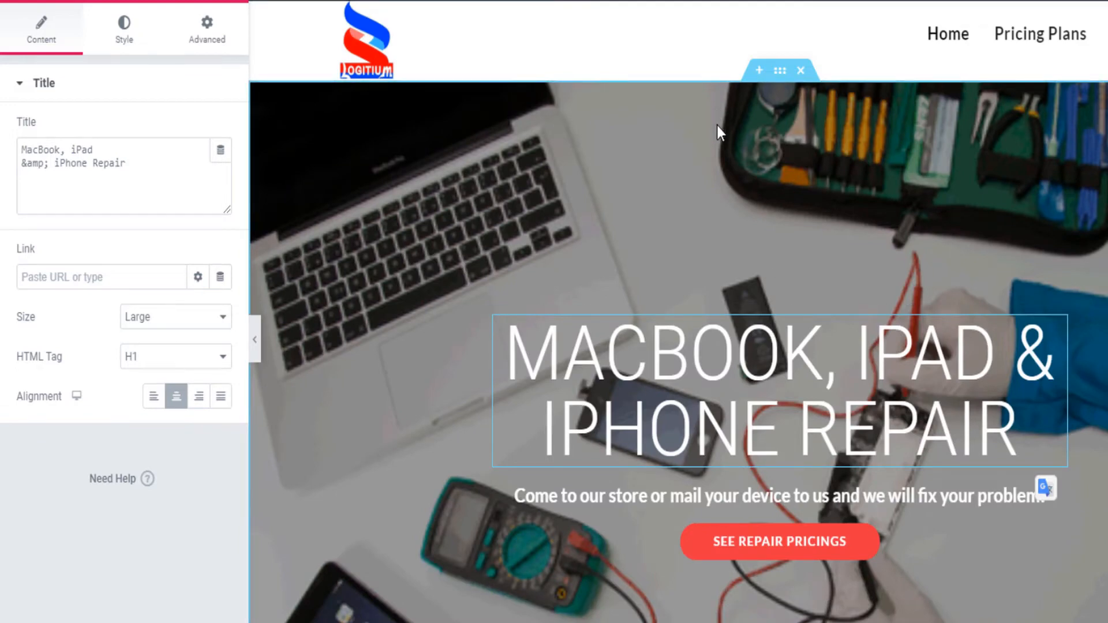
scroll(935, 408, down, 8)
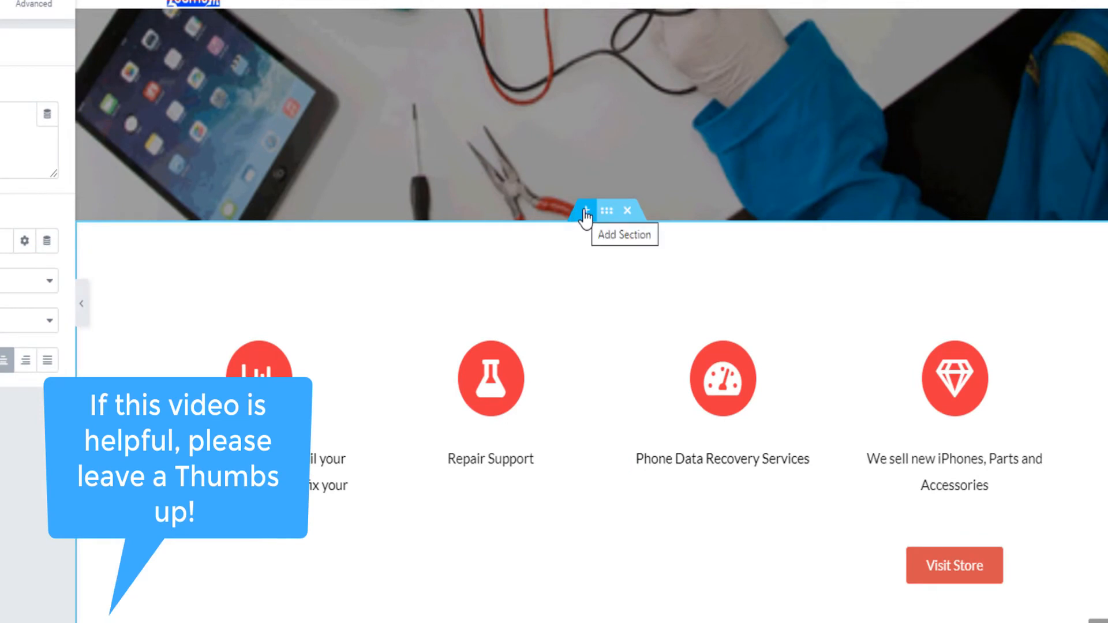
- Open the template library for a new section below the hero, browse its ready-made blocks and close it without inserting any
click(586, 211)
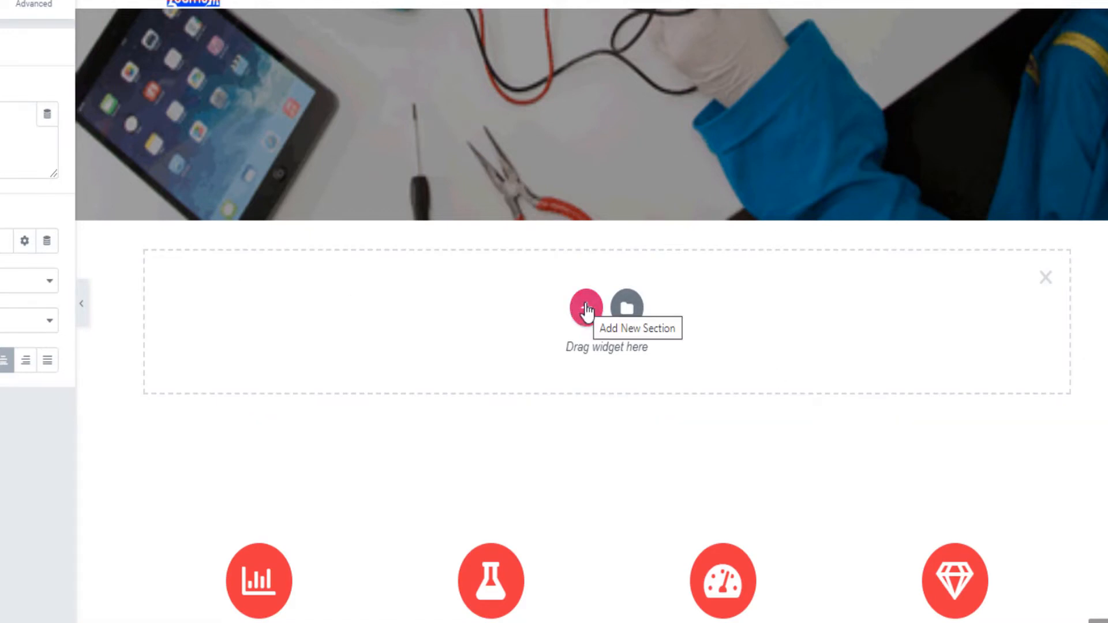
click(626, 308)
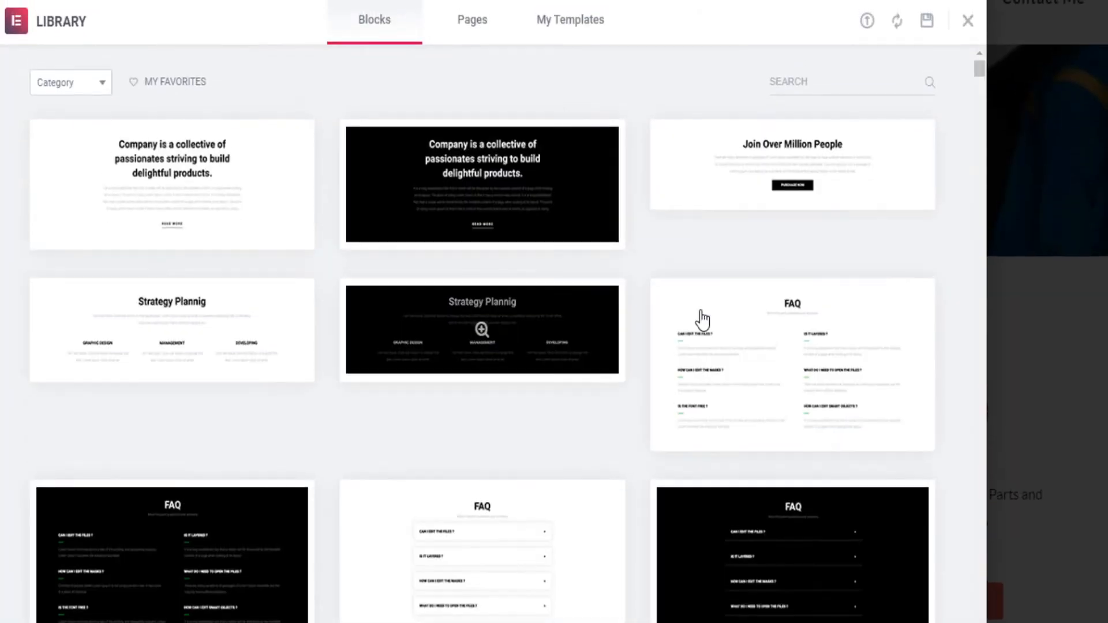
scroll(316, 334, down, 5)
scroll(317, 329, up, 5)
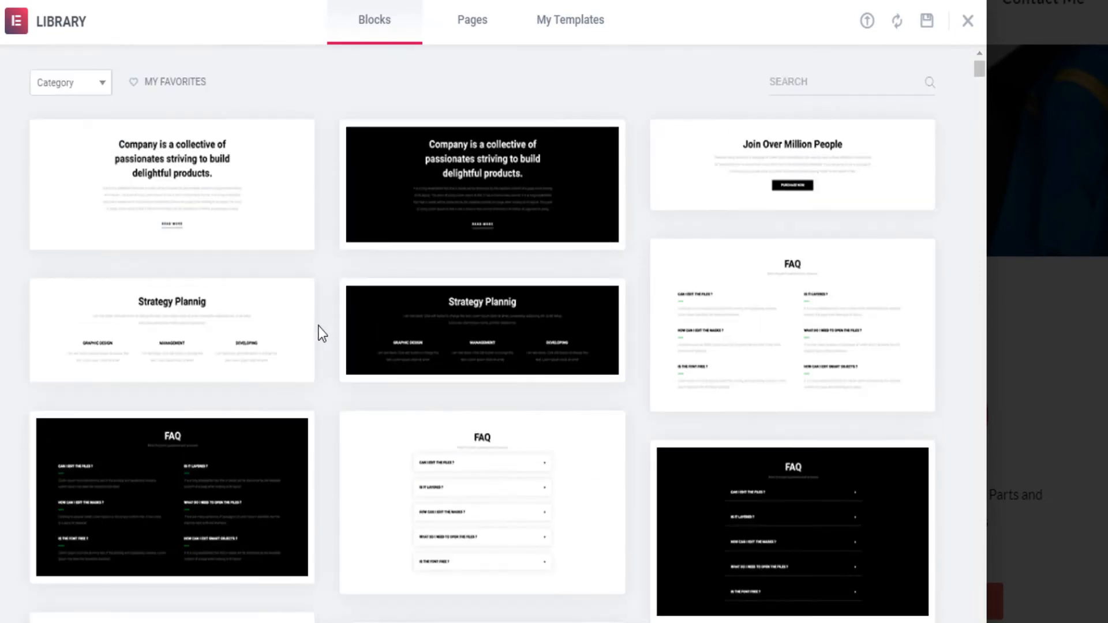
scroll(566, 381, down, 8)
scroll(565, 381, down, 10)
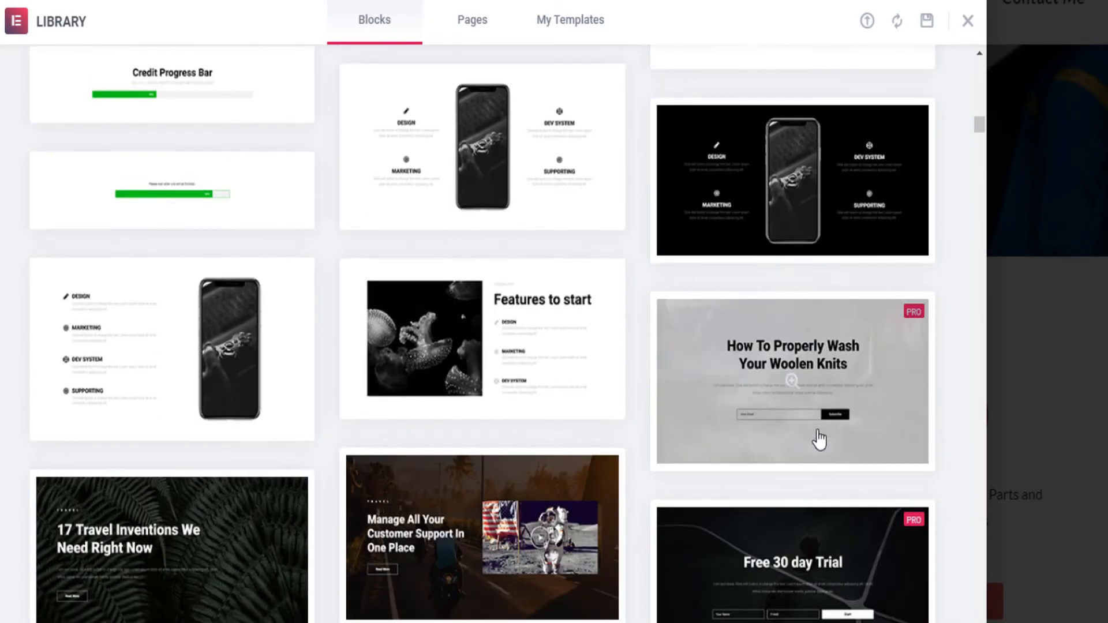
scroll(384, 421, up, 3)
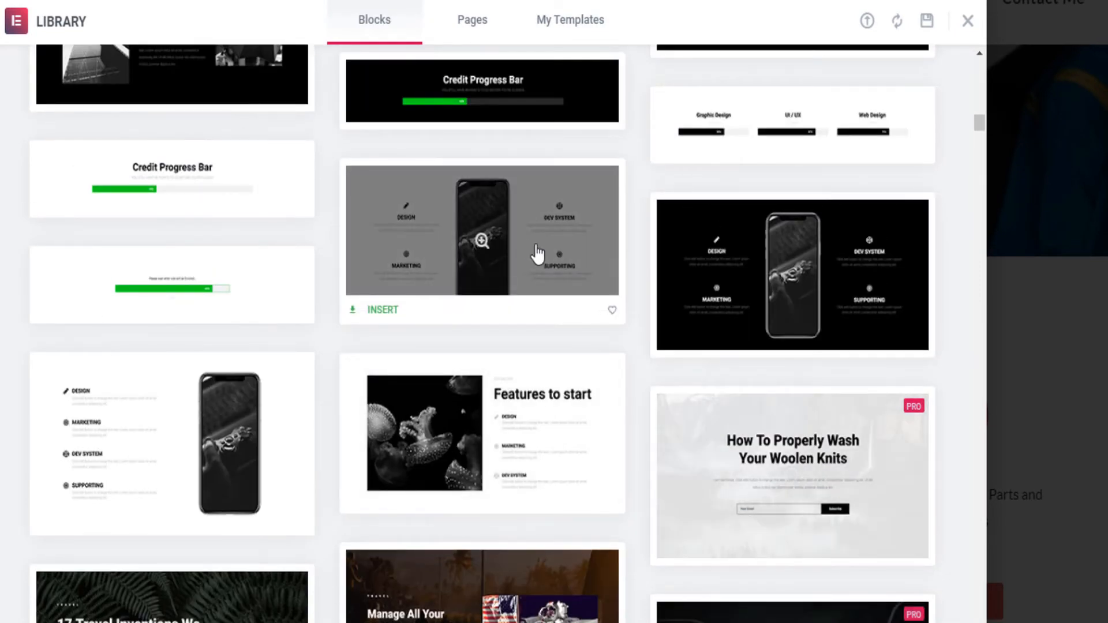
scroll(539, 252, up, 6)
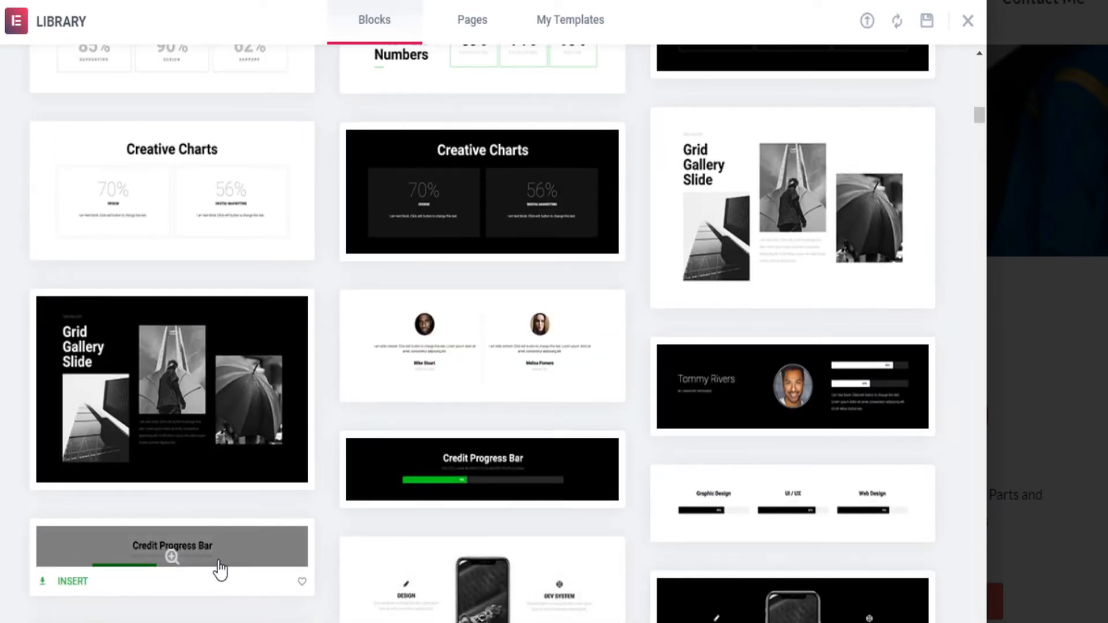
mouse_move(799, 183)
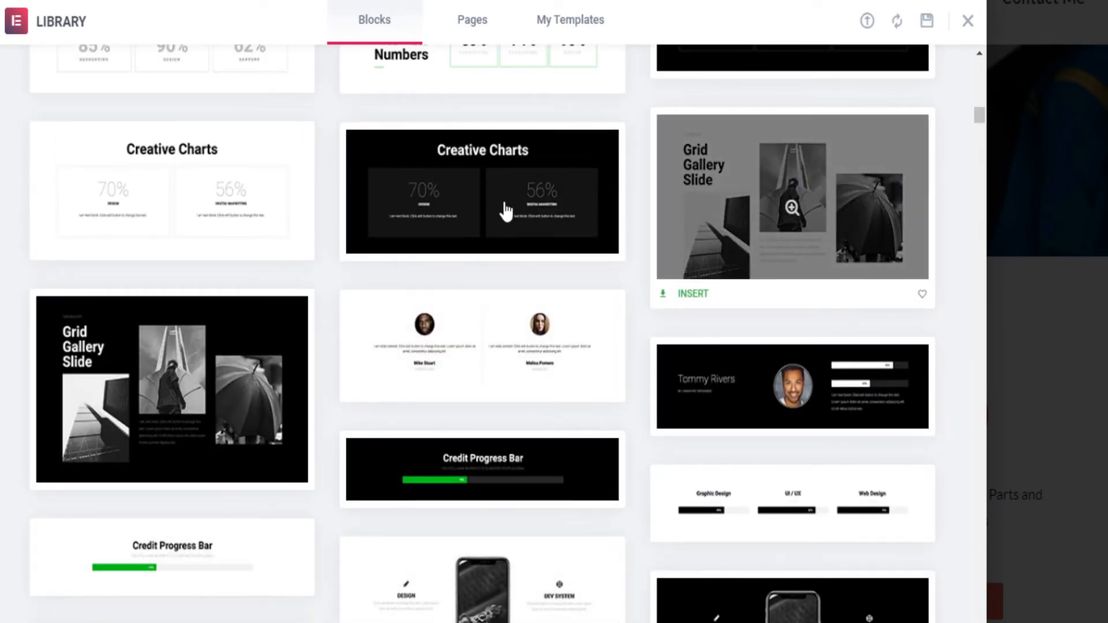
scroll(577, 231, down, 10)
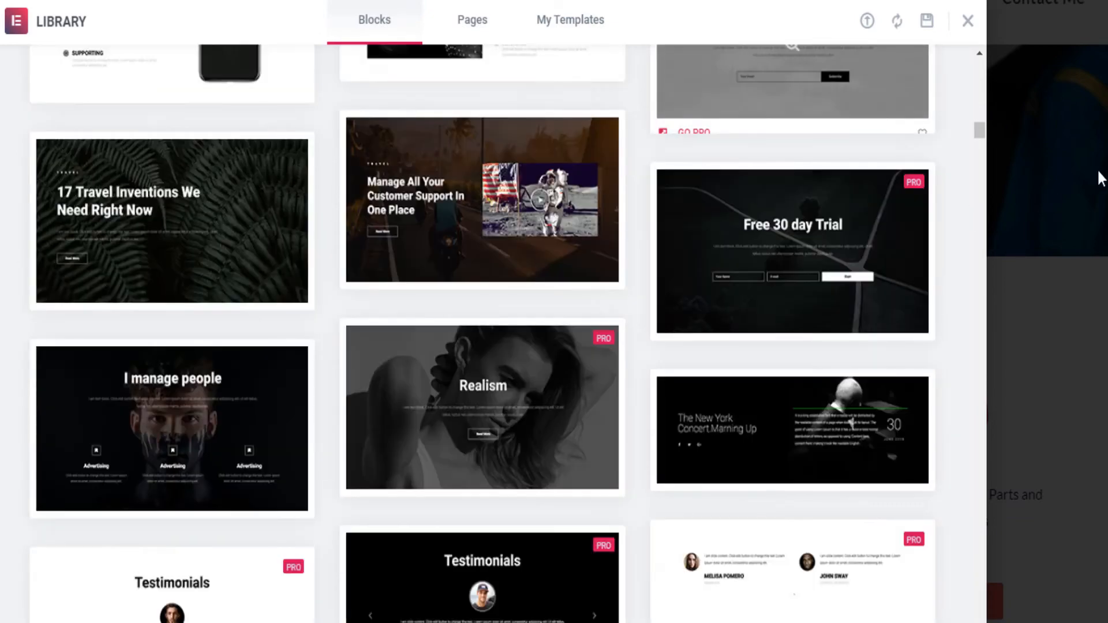
scroll(656, 210, down, 3)
scroll(465, 182, up, 2)
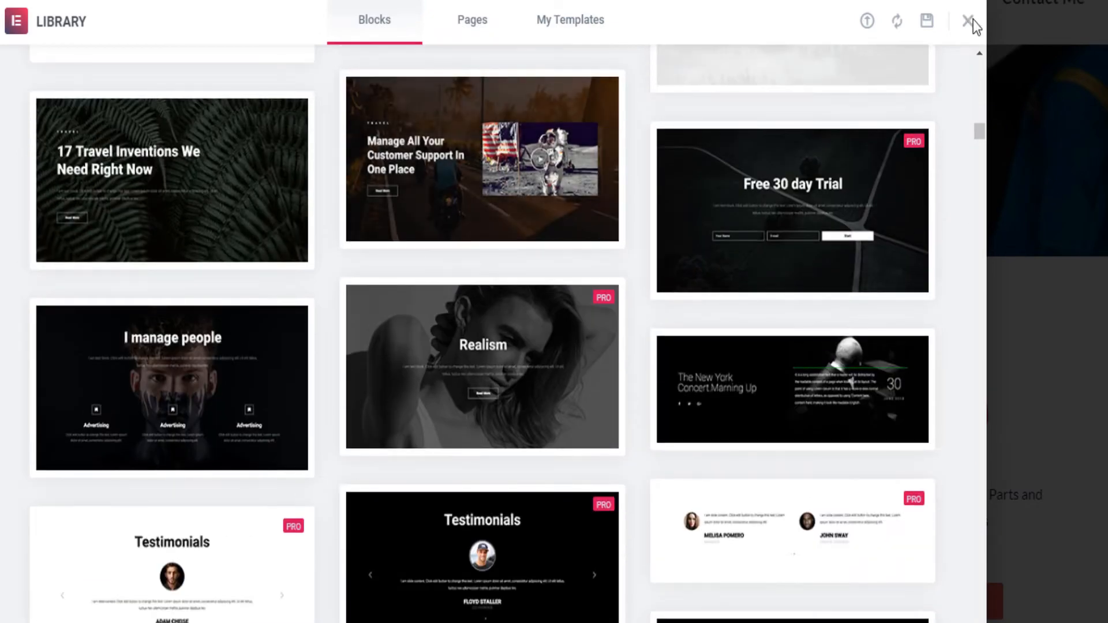
click(968, 21)
- Add a new section with a single-column structure between the hero and the service icons, and open the widget list for its empty column
scroll(595, 340, up, 2)
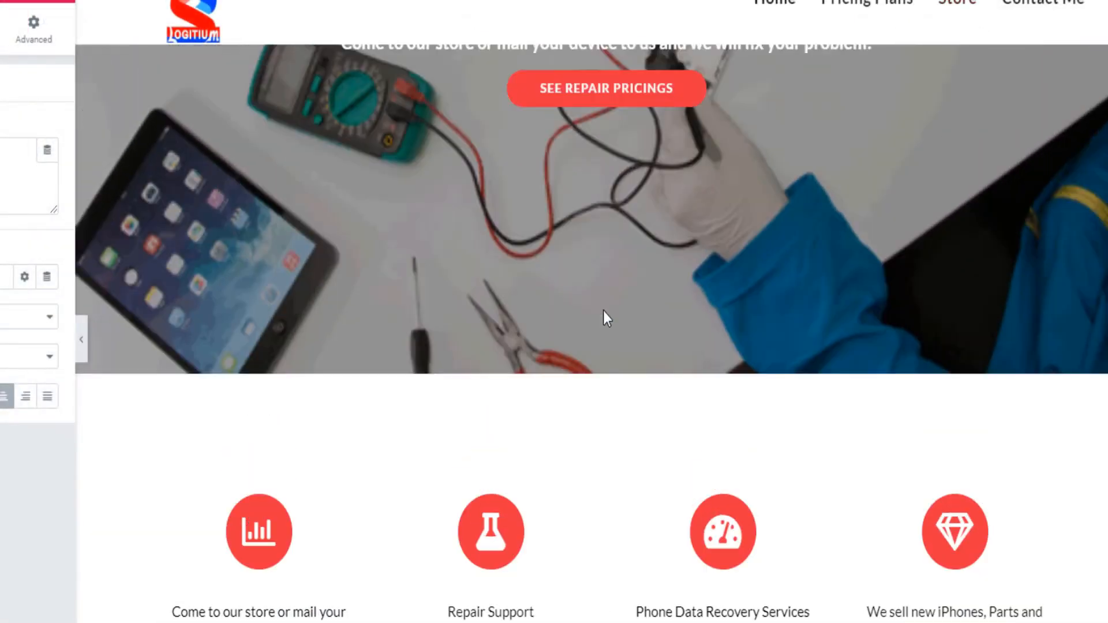
scroll(604, 316, up, 4)
scroll(577, 346, down, 12)
scroll(569, 368, up, 6)
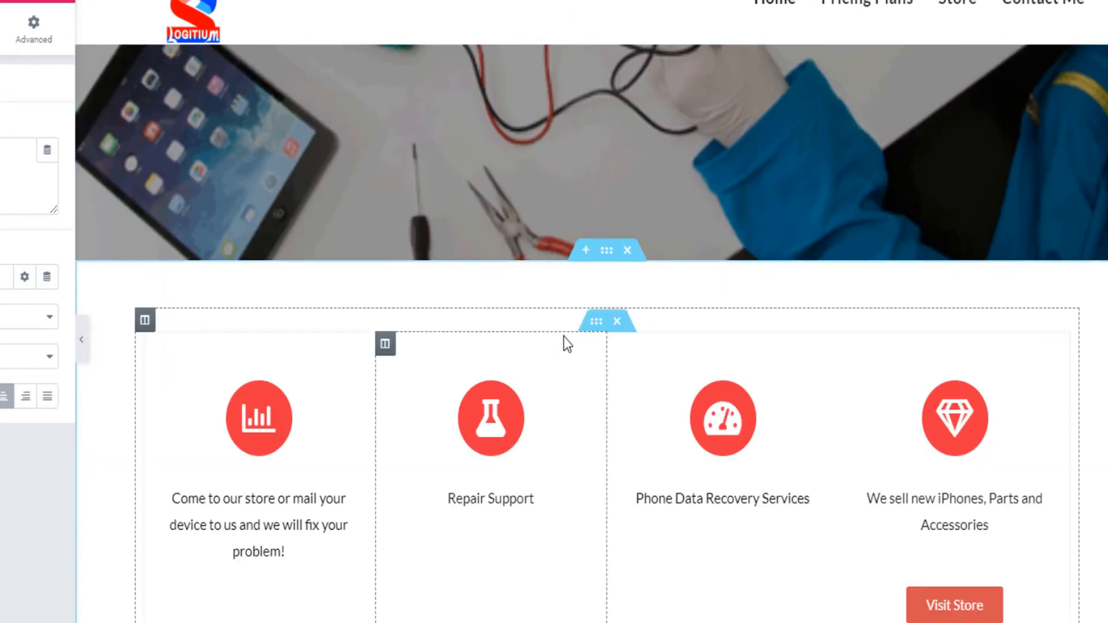
click(586, 251)
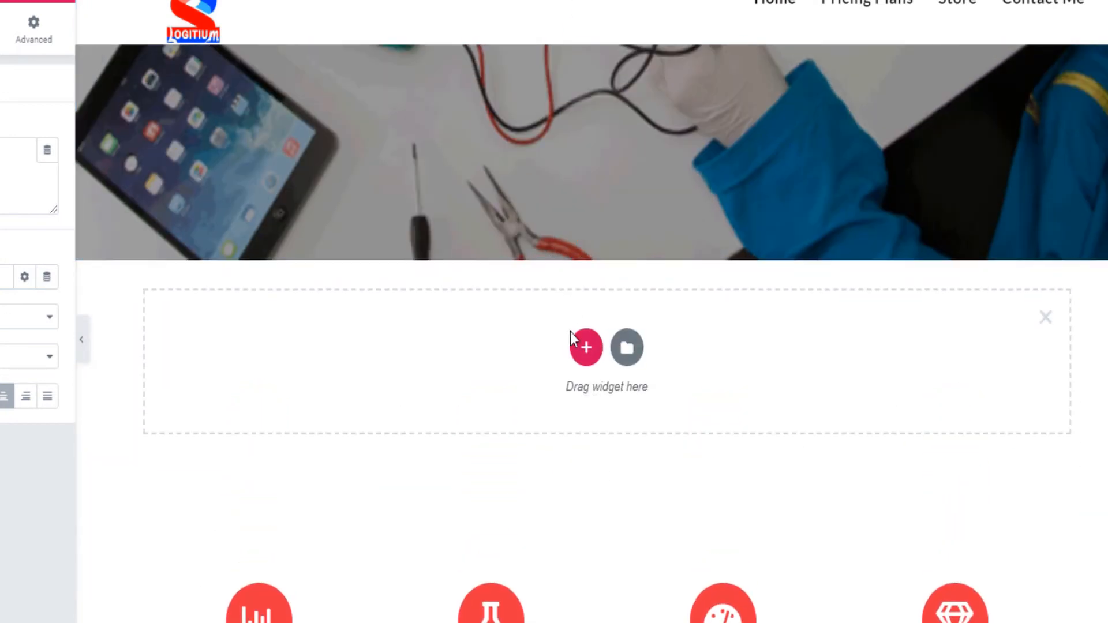
click(586, 349)
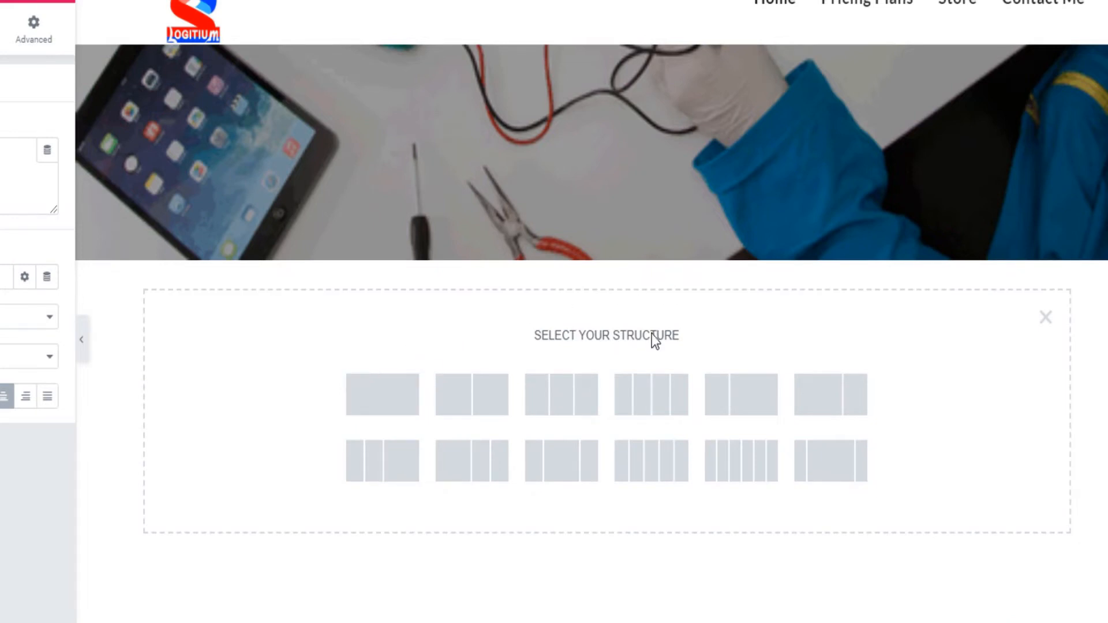
scroll(656, 341, down, 8)
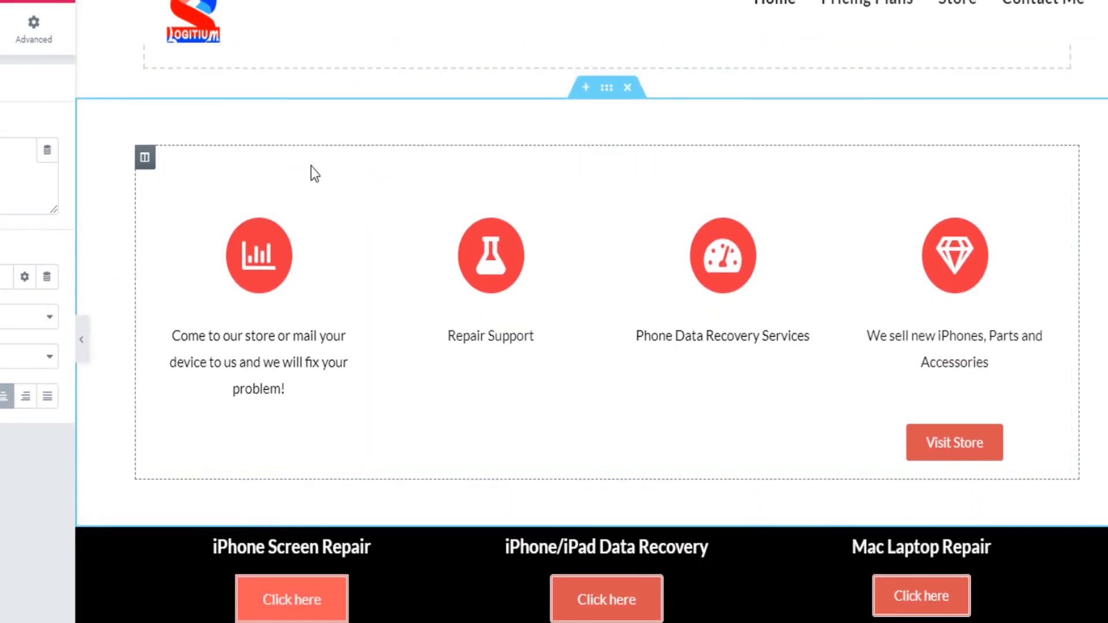
scroll(744, 289, up, 4)
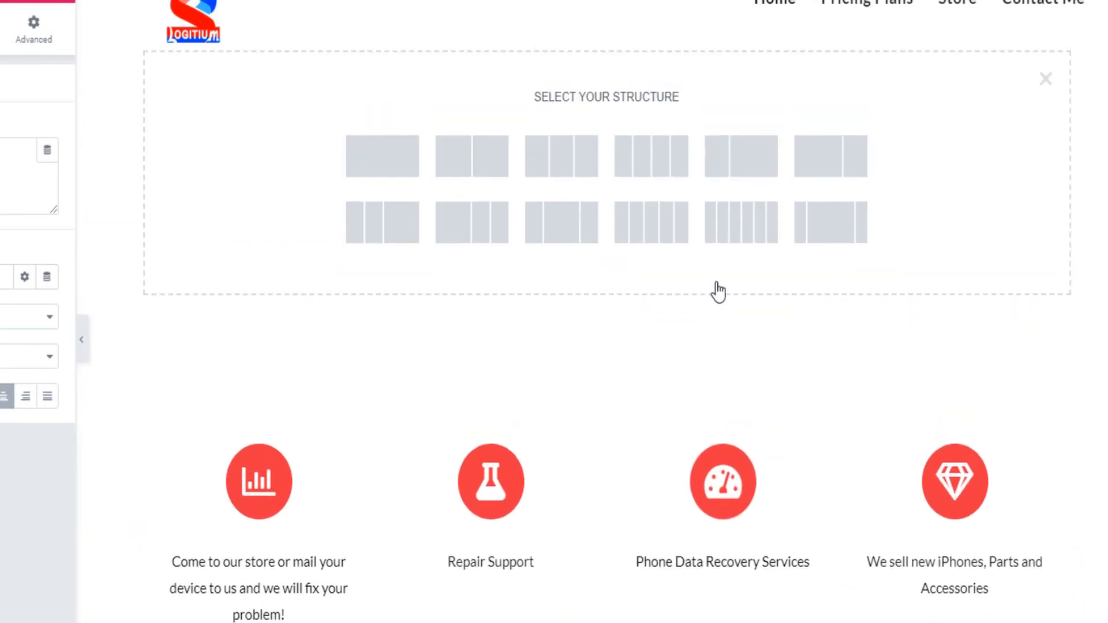
scroll(718, 292, up, 1)
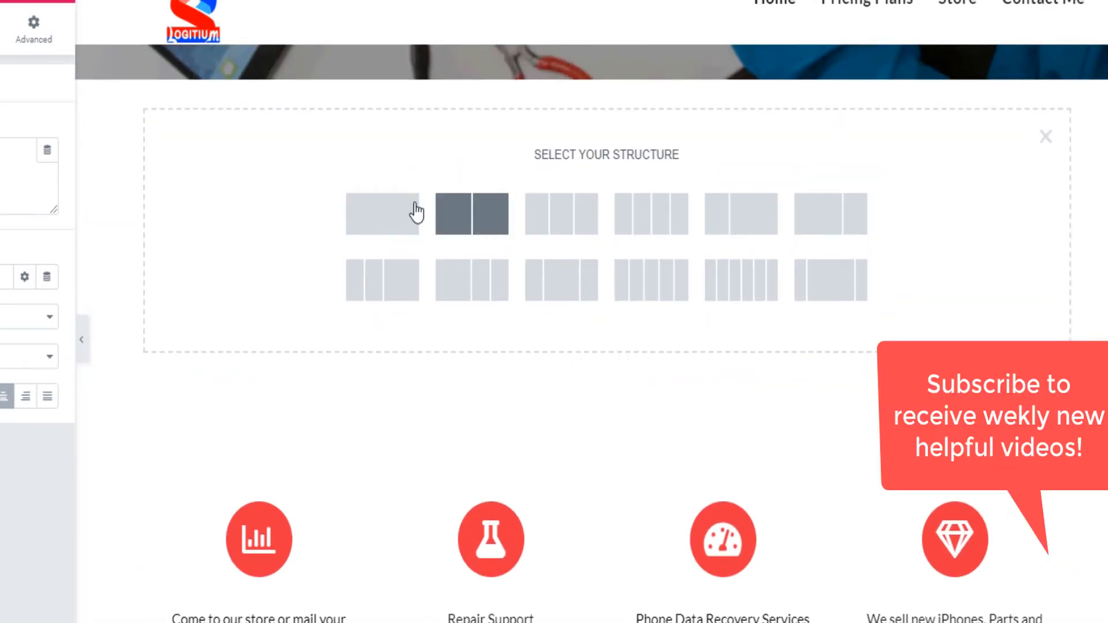
click(391, 222)
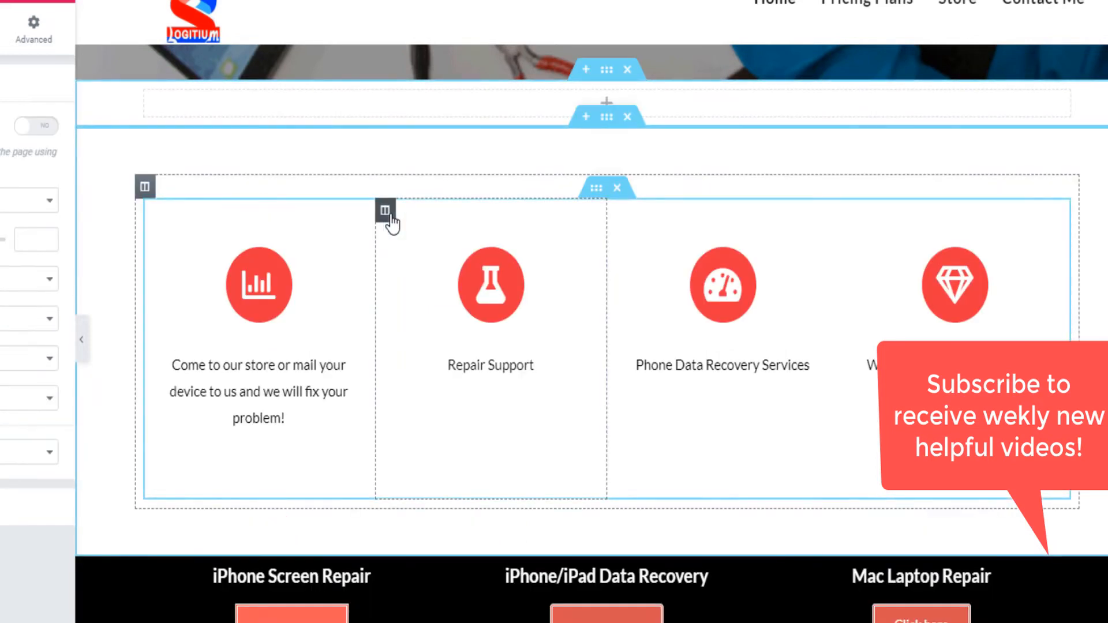
scroll(624, 269, up, 3)
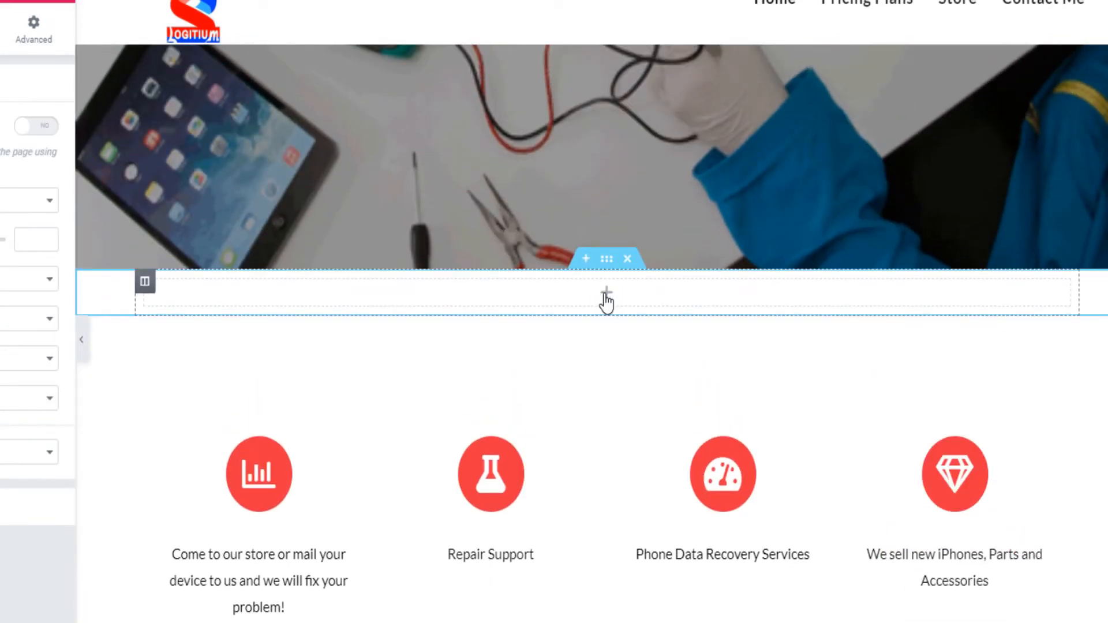
click(606, 294)
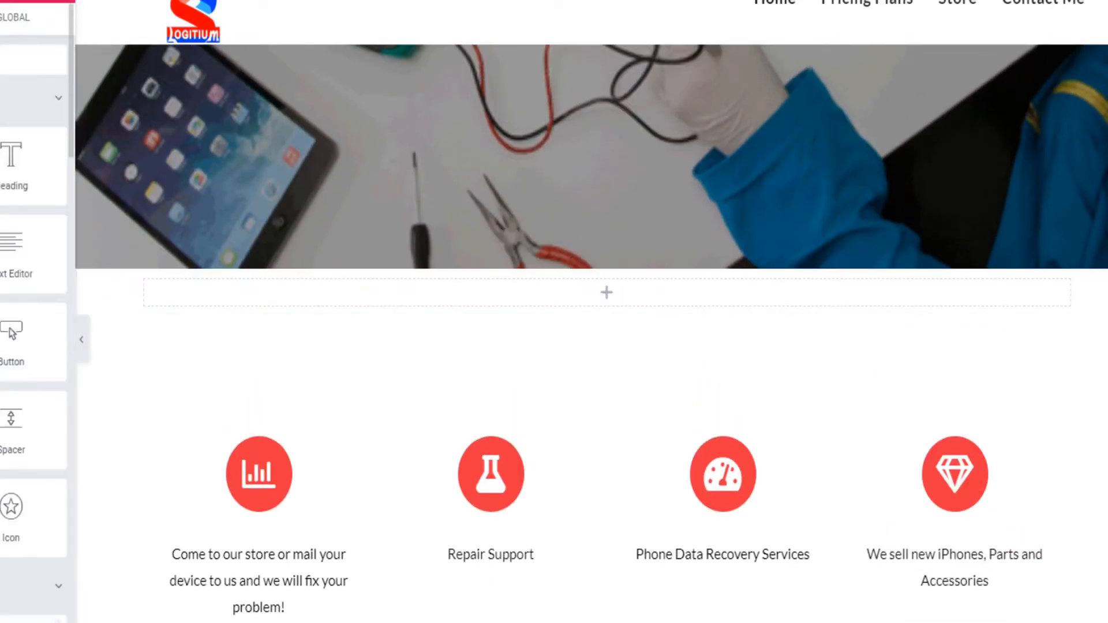
- Insert a Button widget into the empty section below the hero and center it
scroll(62, 173, down, 2)
scroll(62, 173, up, 2)
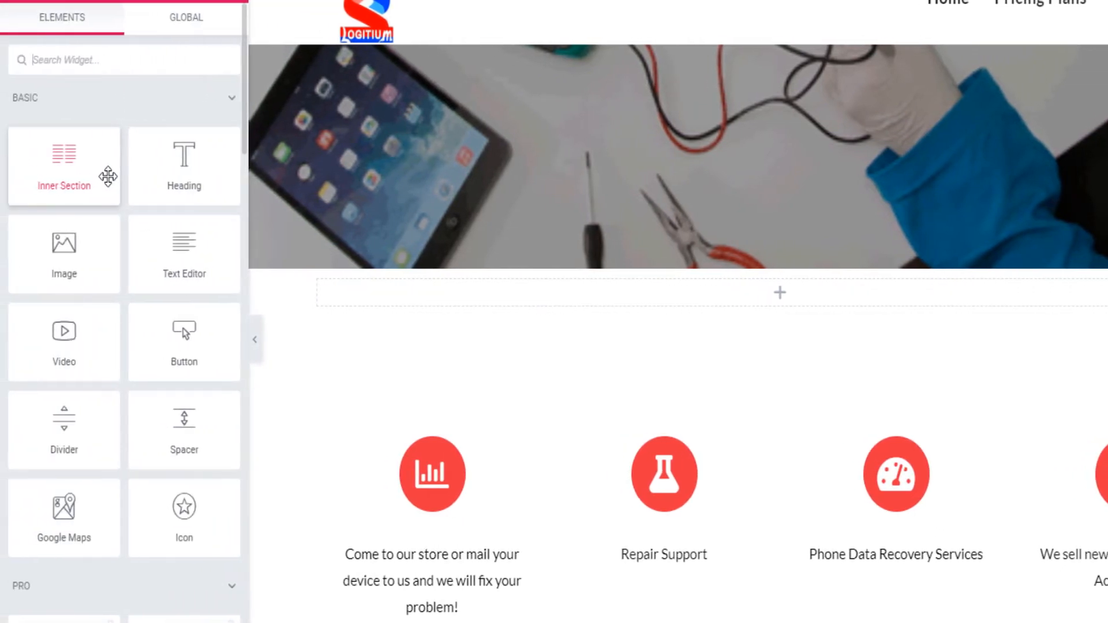
scroll(108, 178, down, 3)
scroll(110, 231, up, 5)
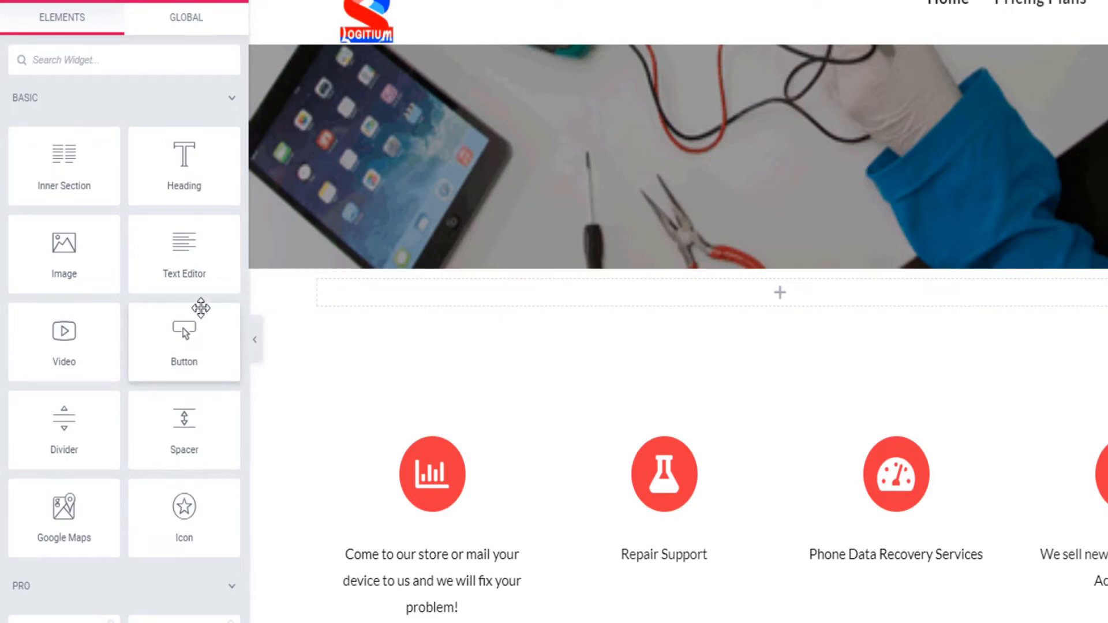
drag(171, 343, 783, 297)
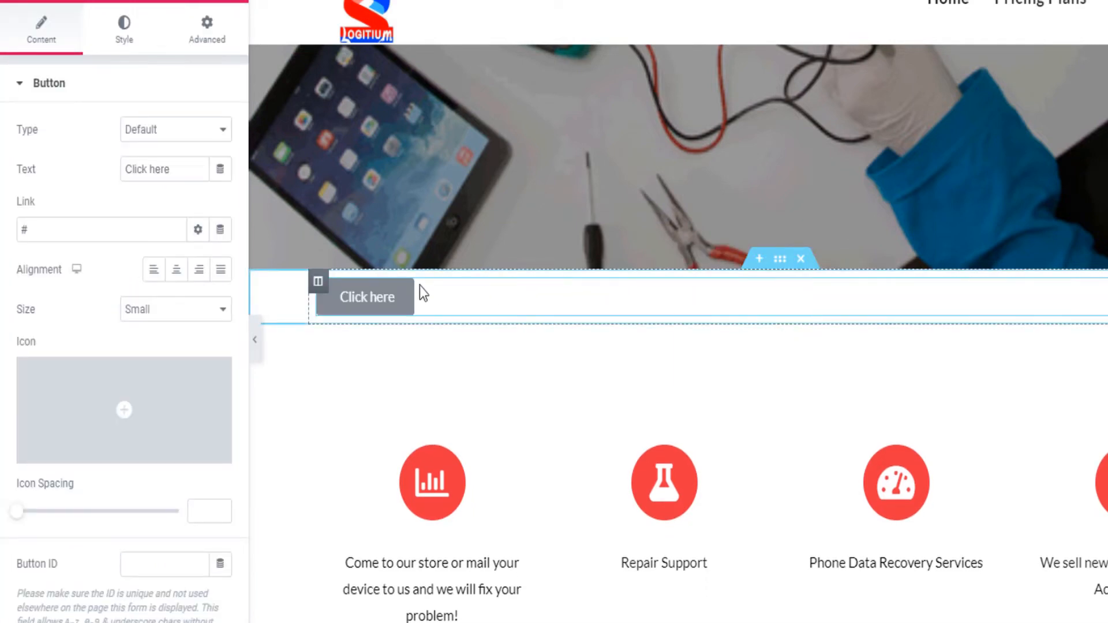
click(177, 270)
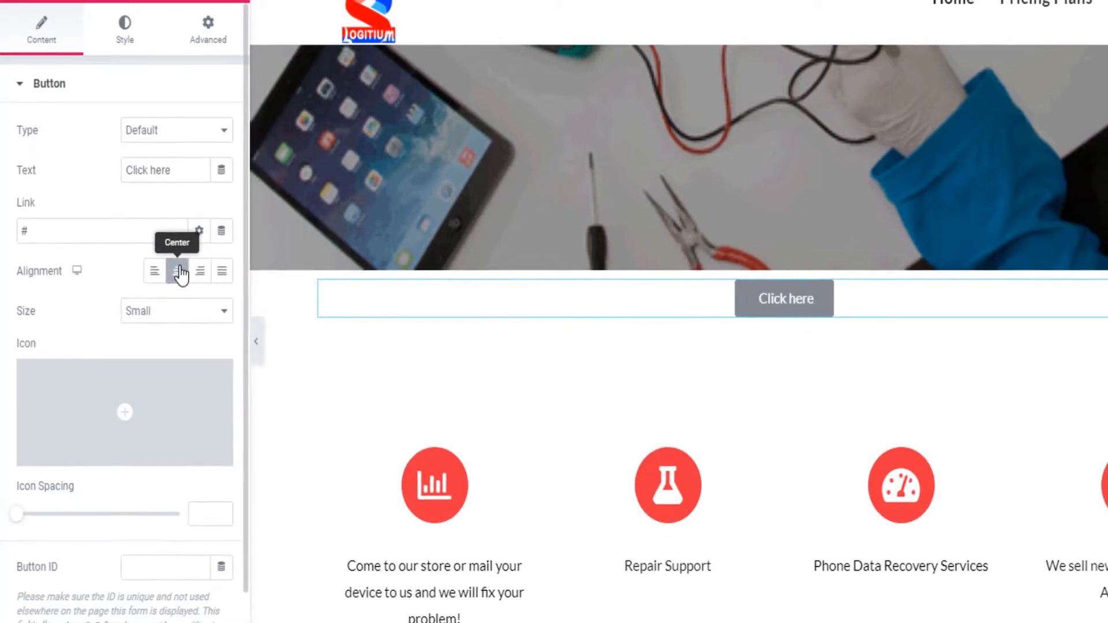
- Preview the Info and Success types on the new button and set its type to Warning
click(220, 133)
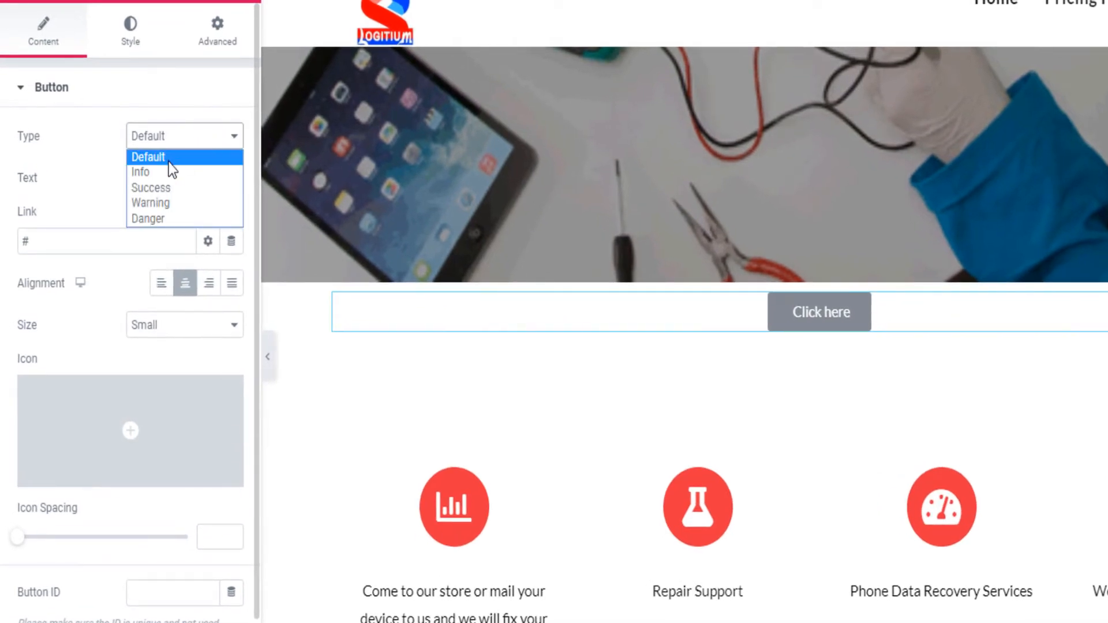
click(153, 179)
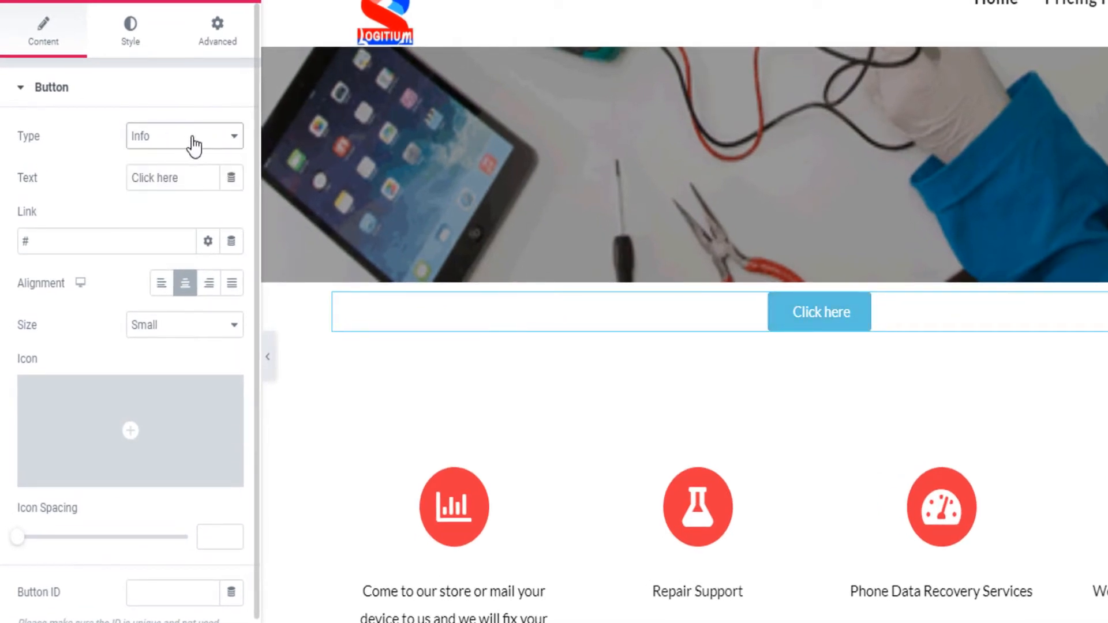
click(193, 141)
click(178, 189)
click(224, 145)
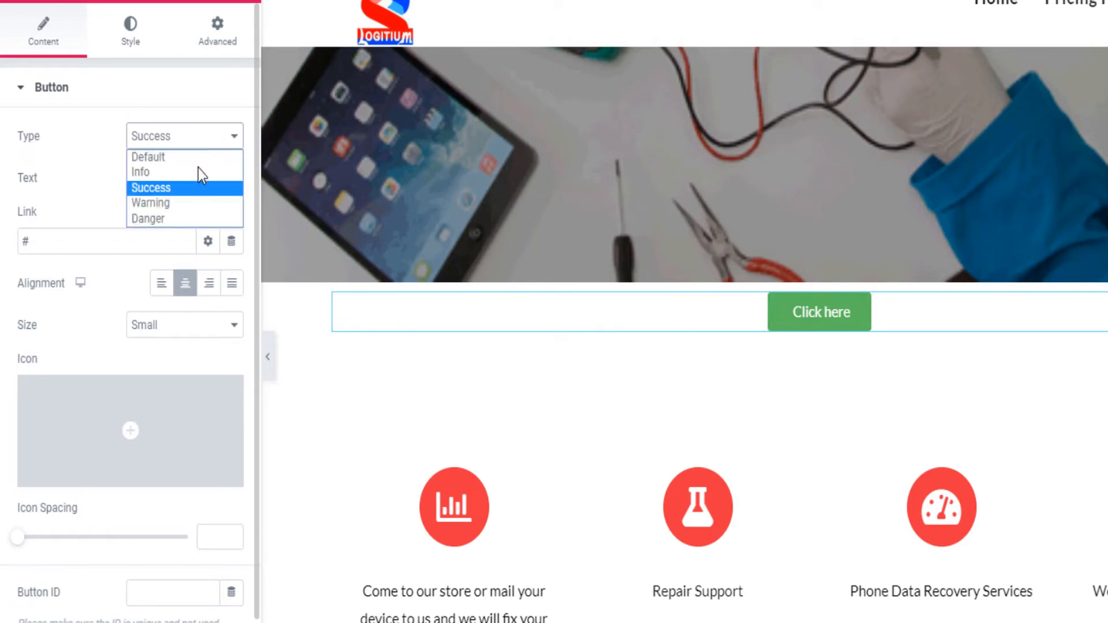
click(175, 202)
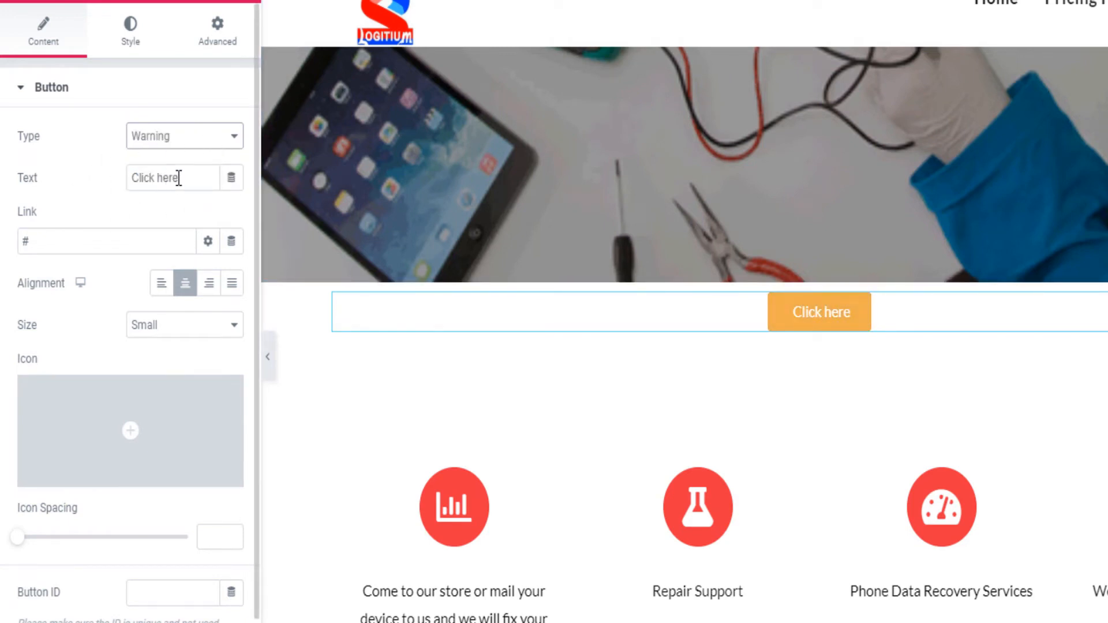
- Change the new button's text to "Visit Shop"
drag(179, 178, 114, 183)
text(V)
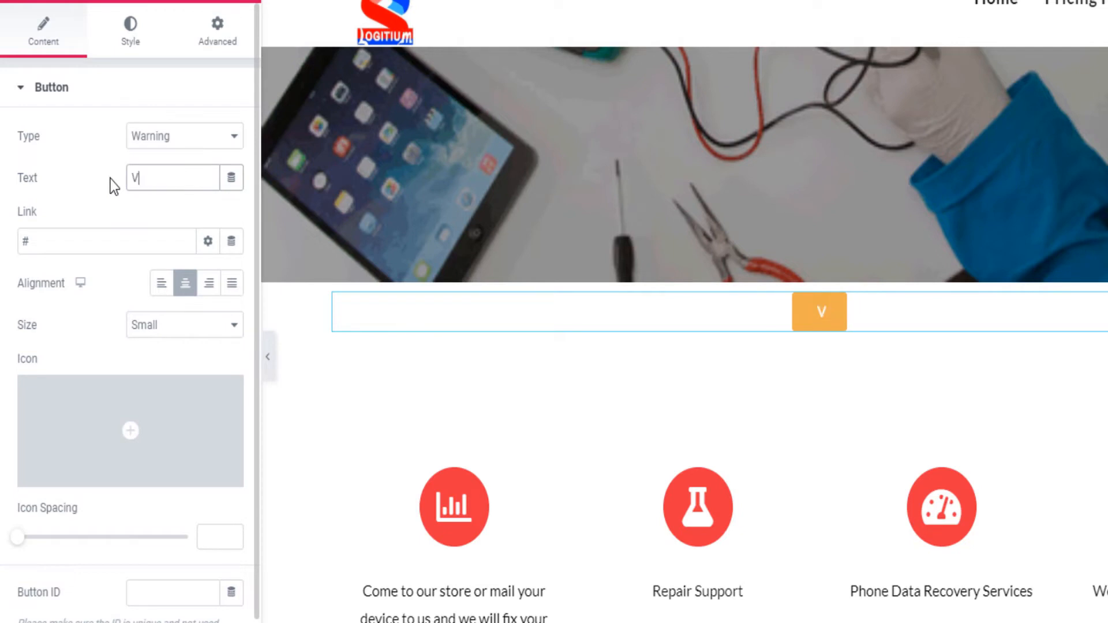
text(isit Shop)
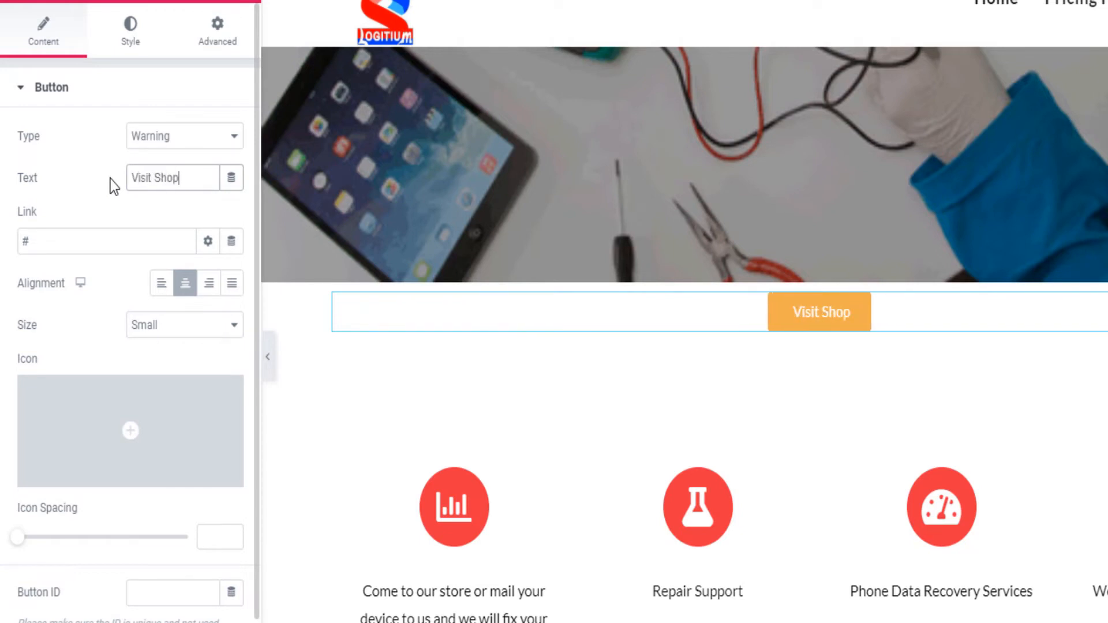
key(BackSpace)
text(p)
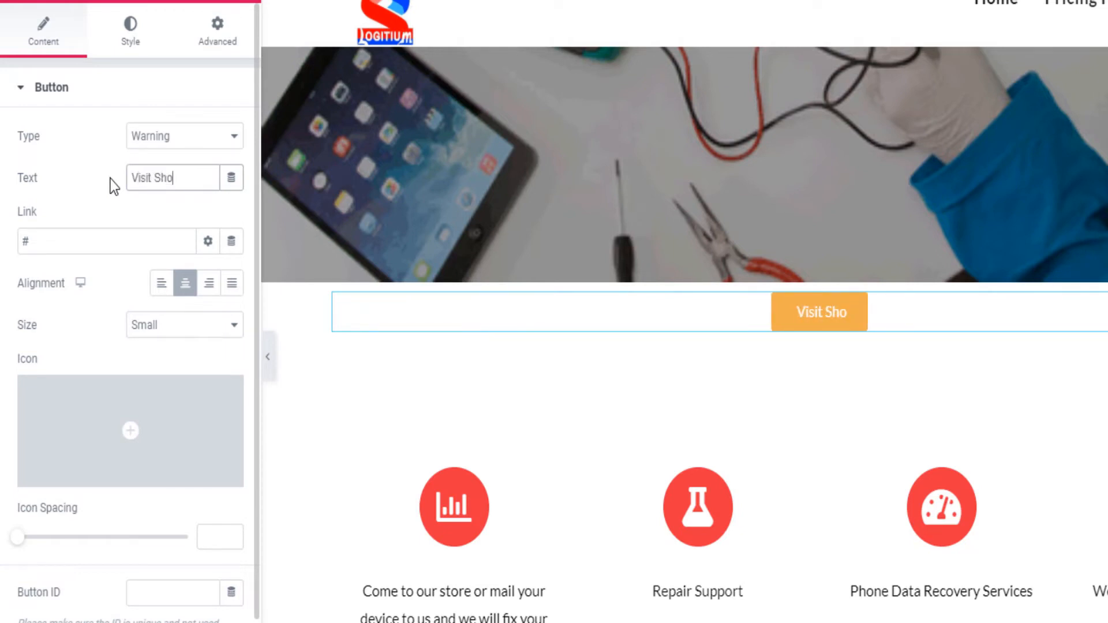
- Set the Visit Shop button's size to Large and its icon spacing to 10
click(167, 317)
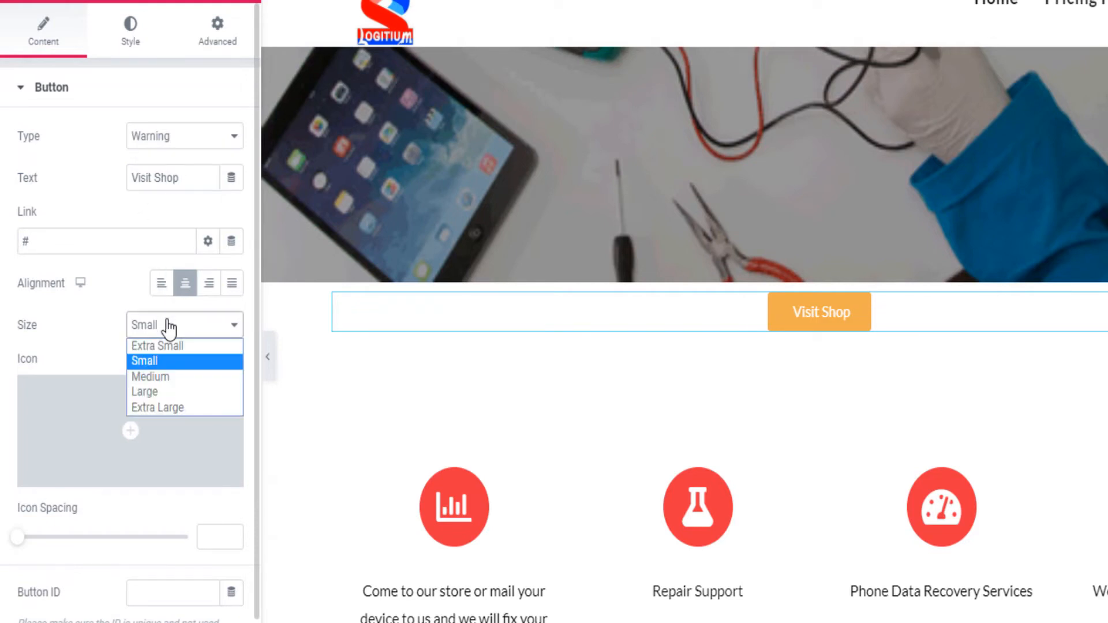
click(165, 388)
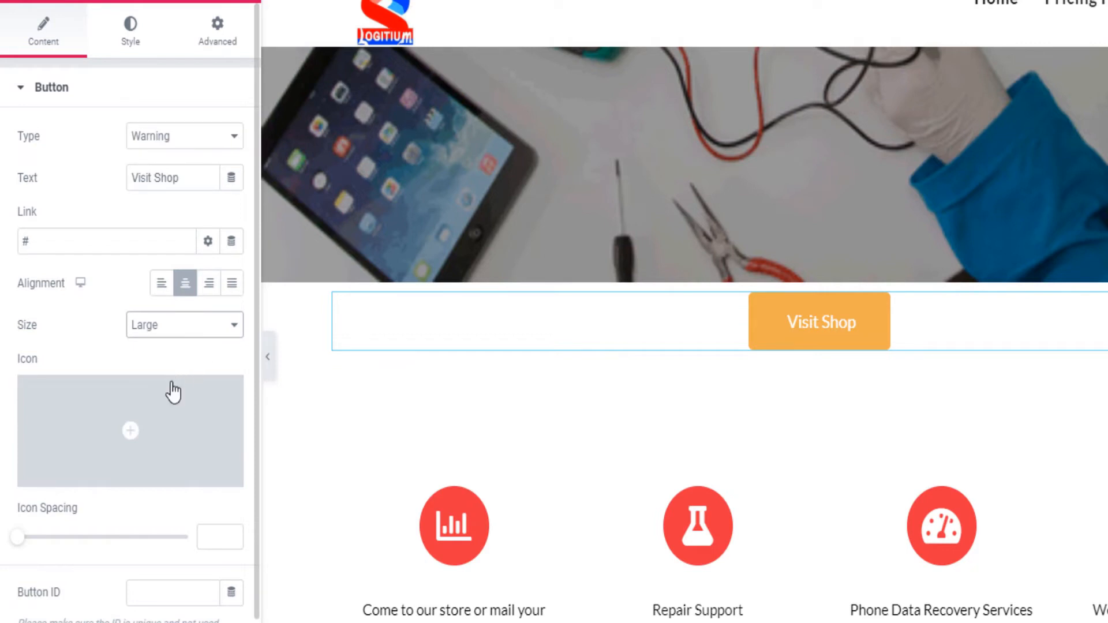
mouse_move(45, 542)
mouse_down()
mouse_move(174, 539)
mouse_move(34, 549)
mouse_move(49, 549)
mouse_up()
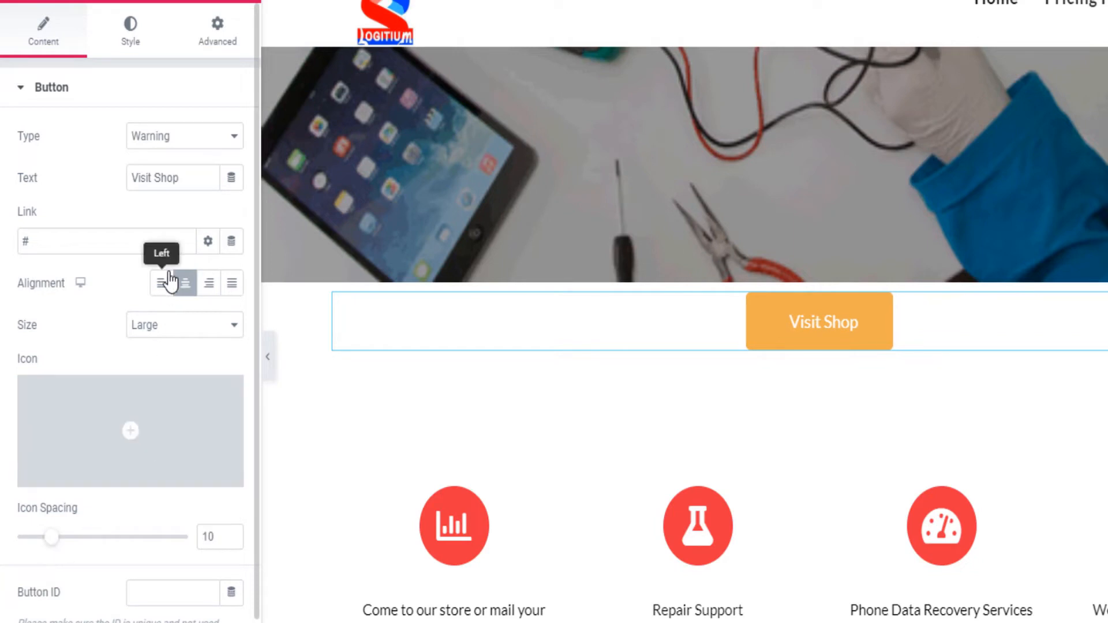
- Copy the smartphone store page's web address from the store site and set it as the Visit Shop button's link
drag(84, 246, 3, 251)
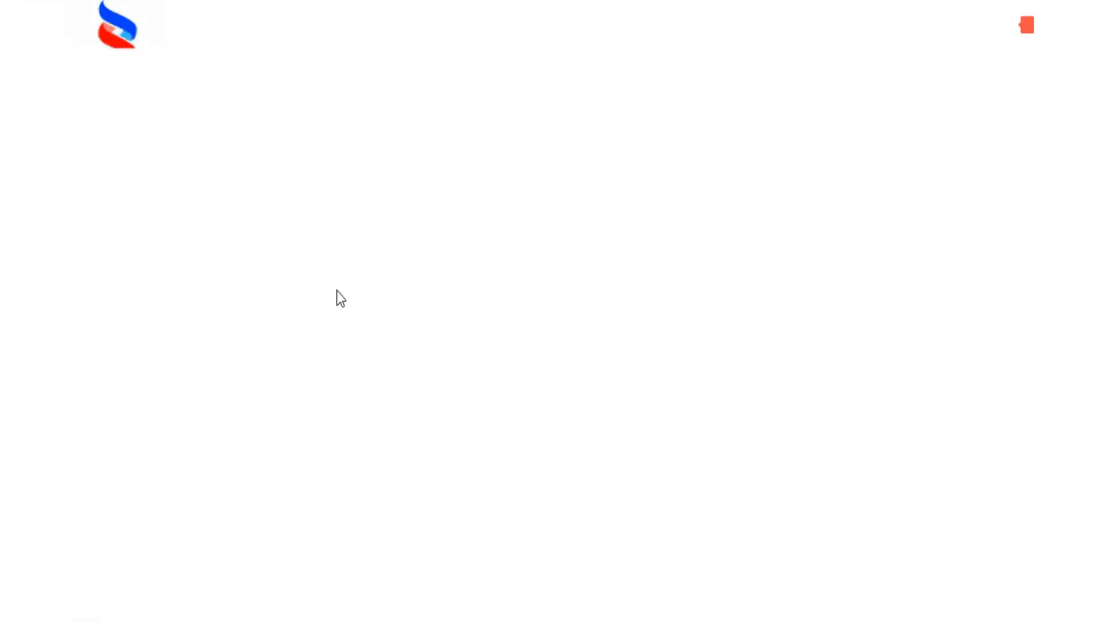
right_click(201, 0)
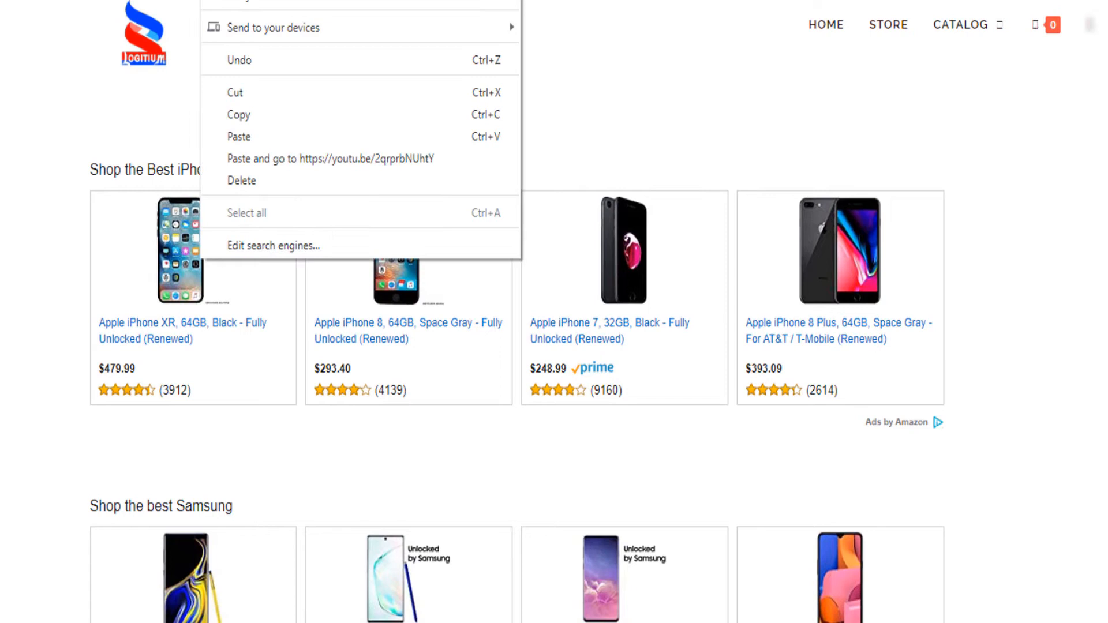
click(272, 121)
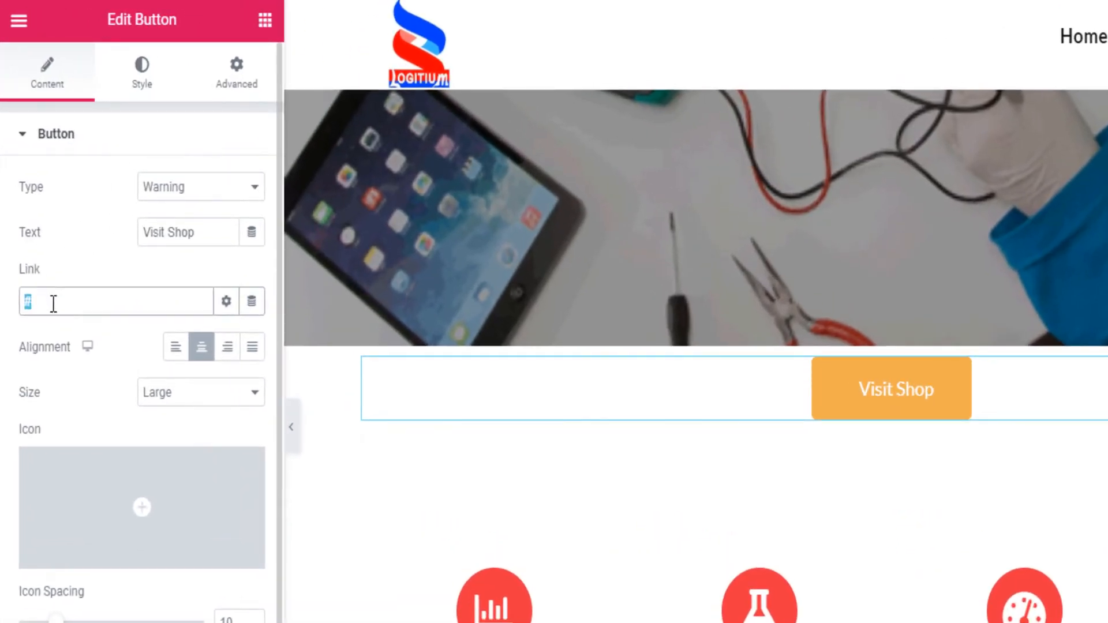
key(ctrl+v)
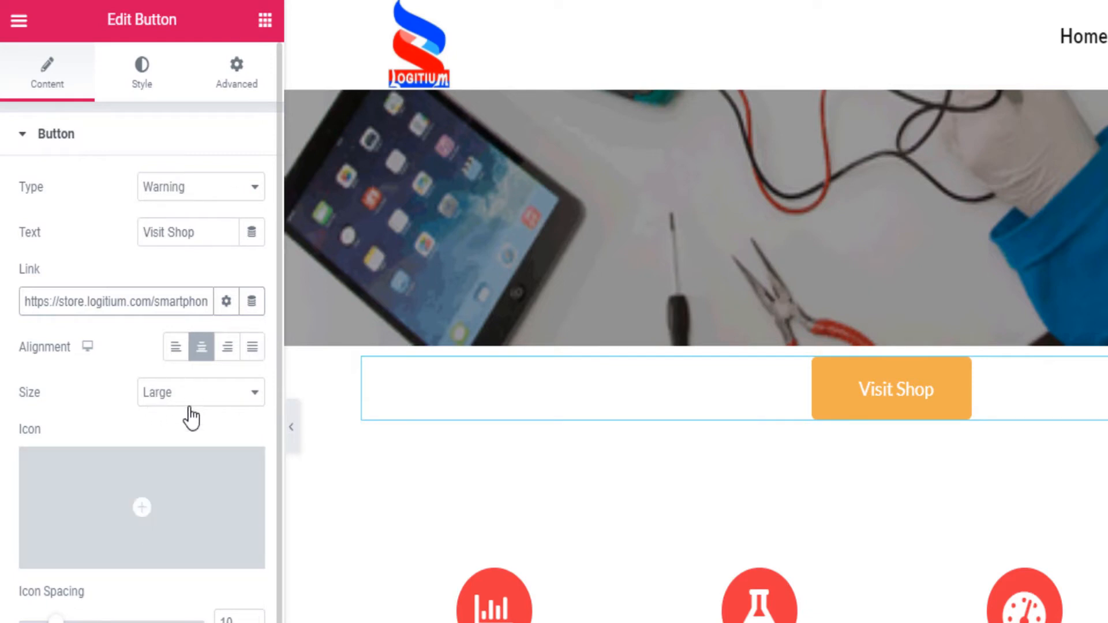
- Duplicate the Visit Shop button below the hero and delete the whole section that holds both copies
mouse_move(185, 530)
scroll(940, 507, down, 3)
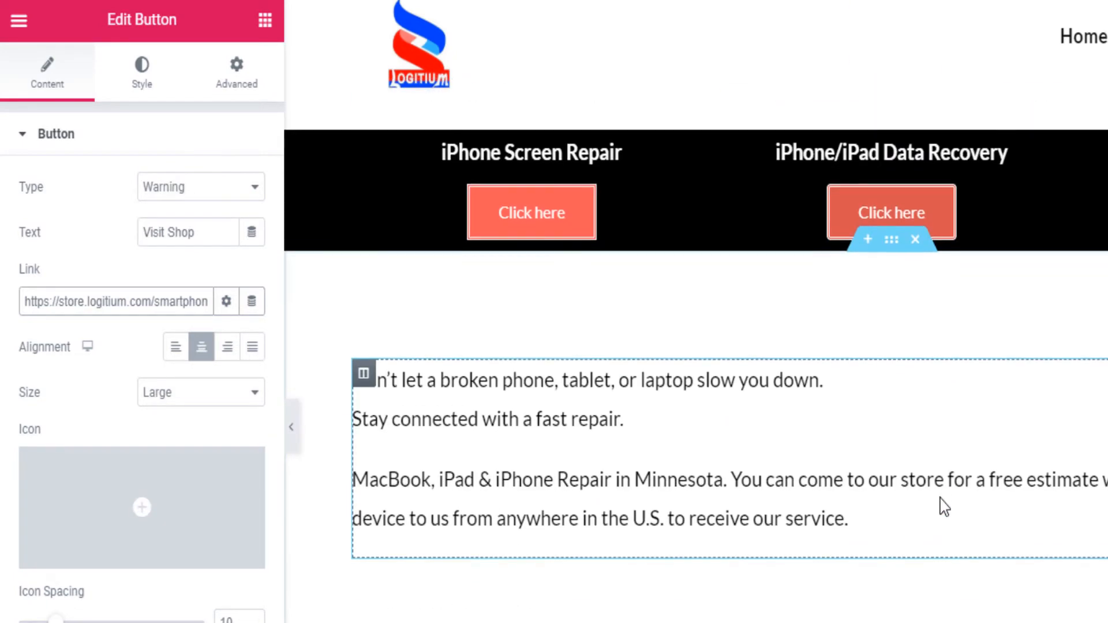
scroll(940, 507, down, 7)
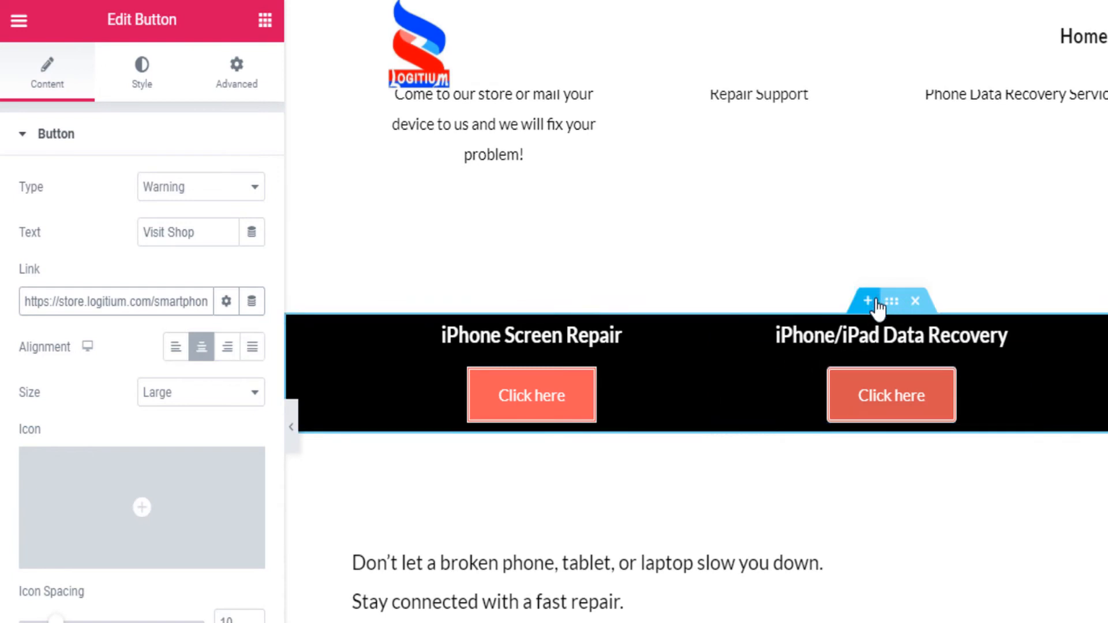
scroll(860, 545, down, 1)
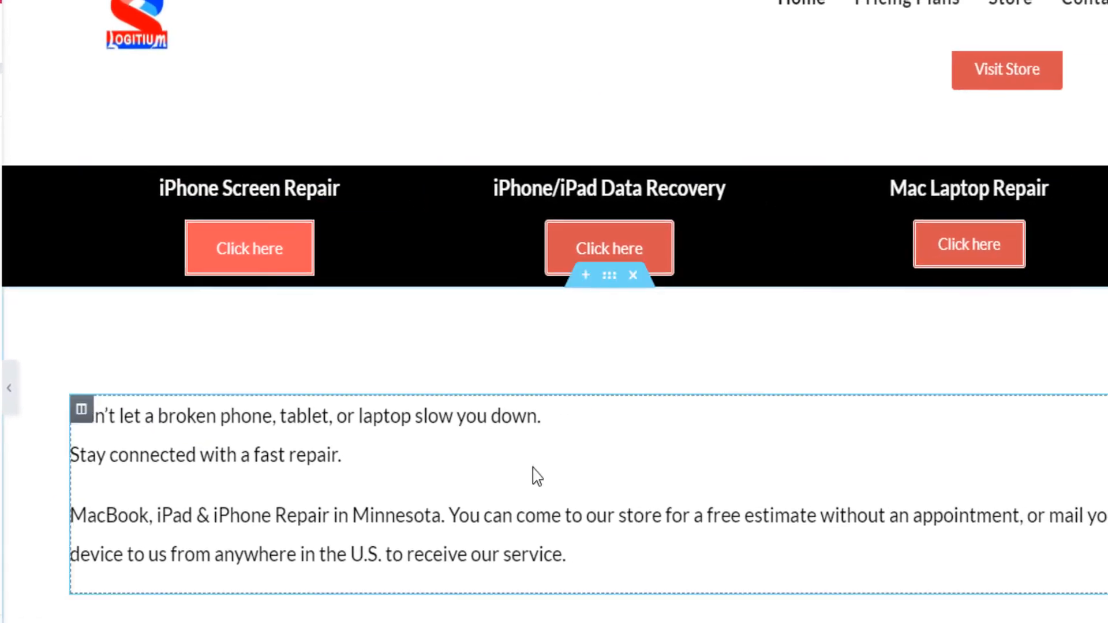
scroll(601, 173, up, 10)
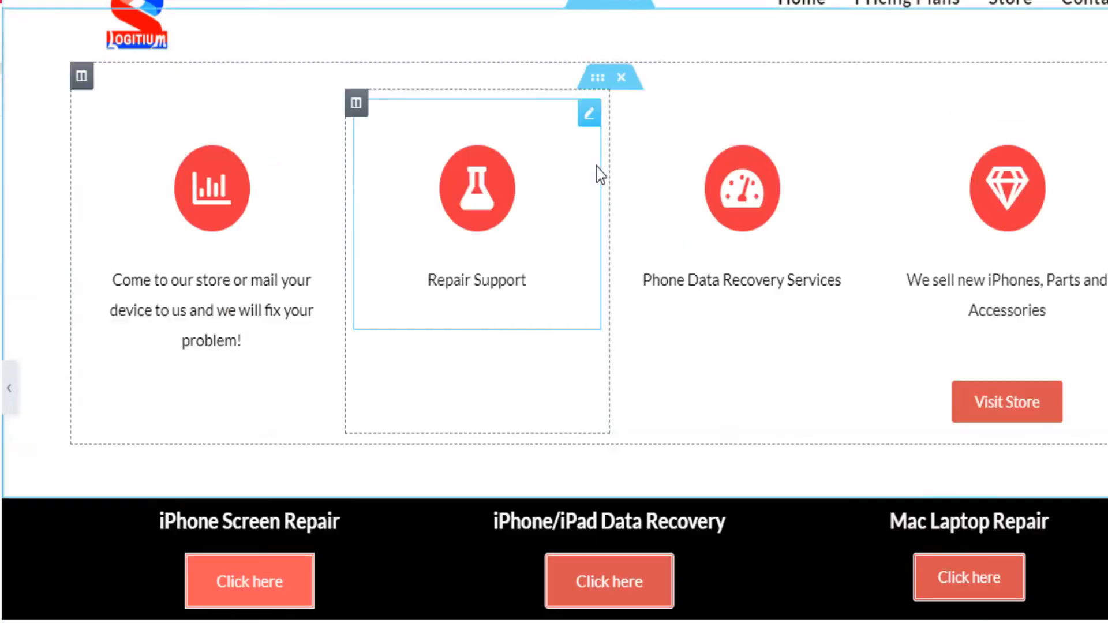
scroll(636, 405, down, 4)
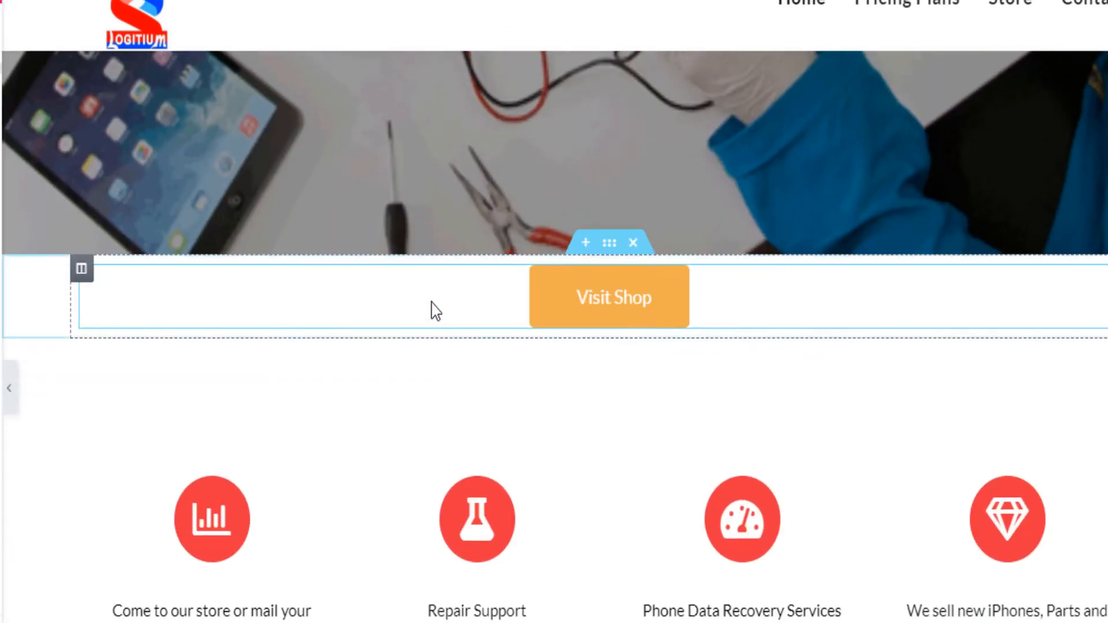
right_click(434, 297)
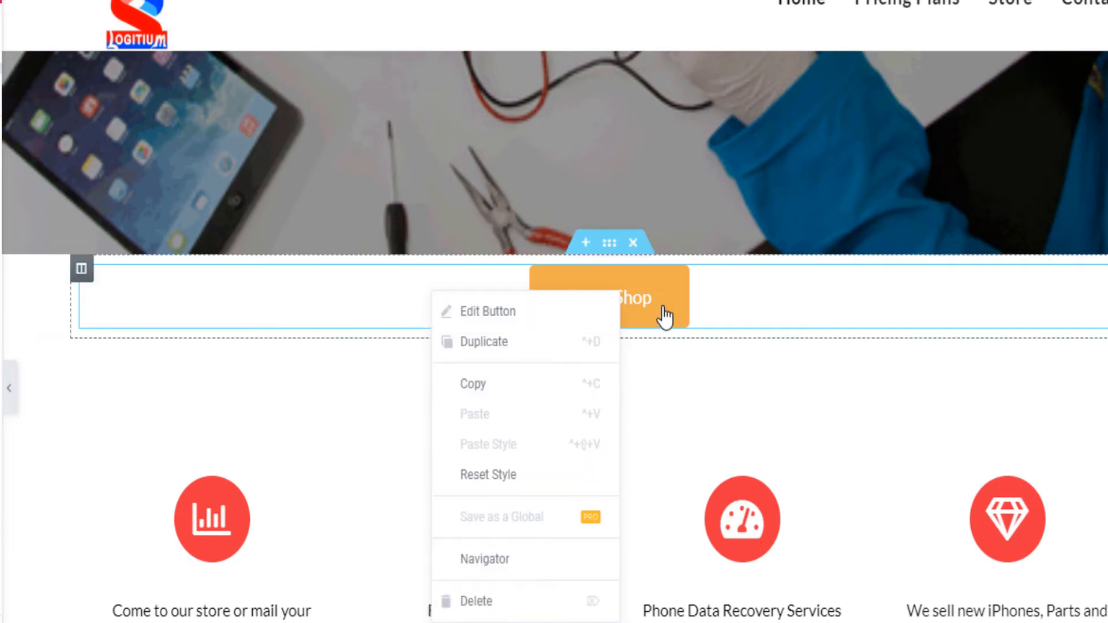
click(505, 347)
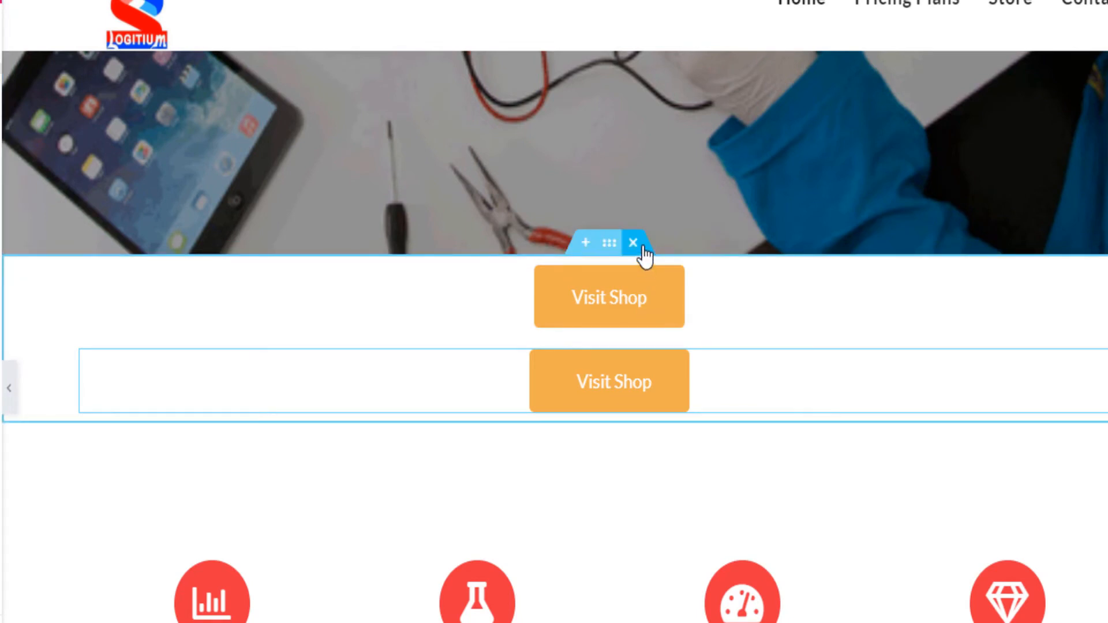
click(642, 248)
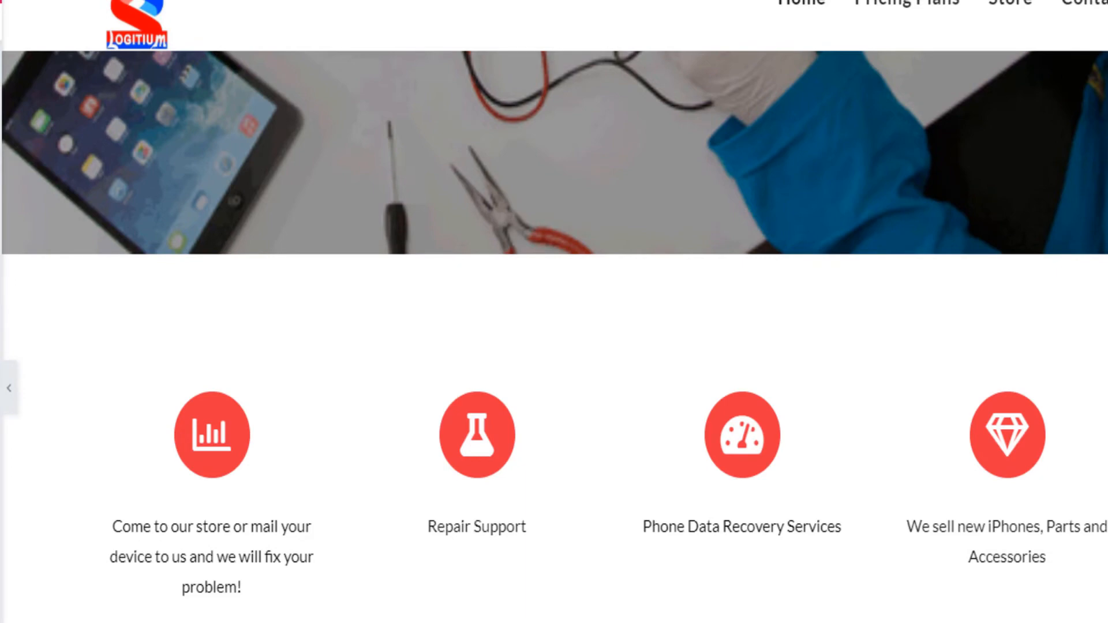
- Review the homepage sections between the hero, the service icons and the broken-phone repair banner
scroll(581, 473, down, 15)
scroll(577, 459, up, 9)
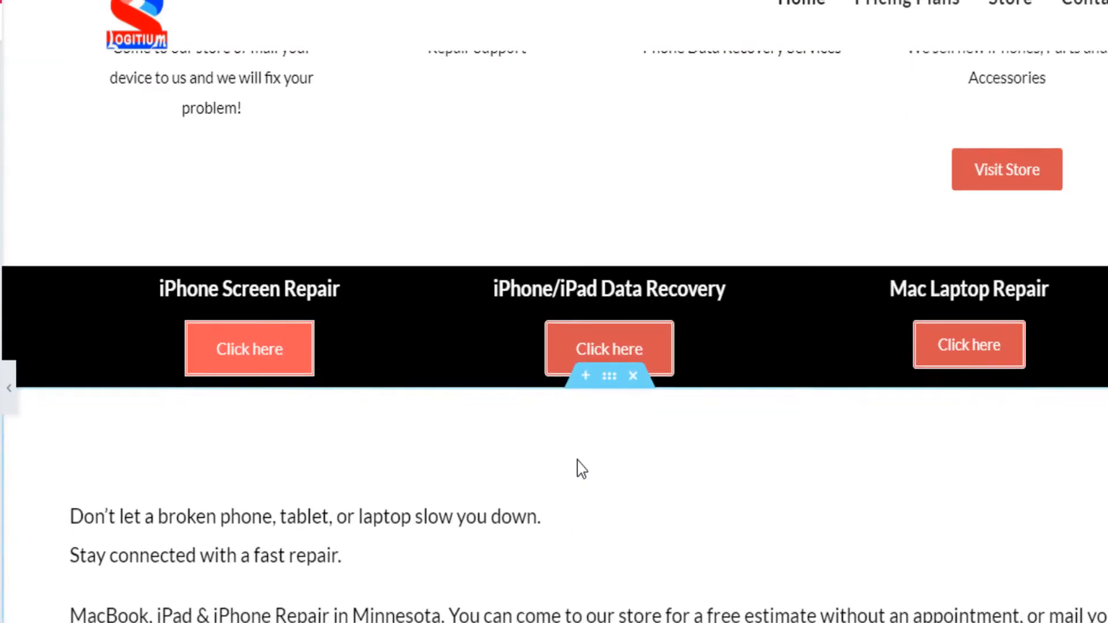
scroll(581, 469, down, 8)
scroll(588, 514, down, 7)
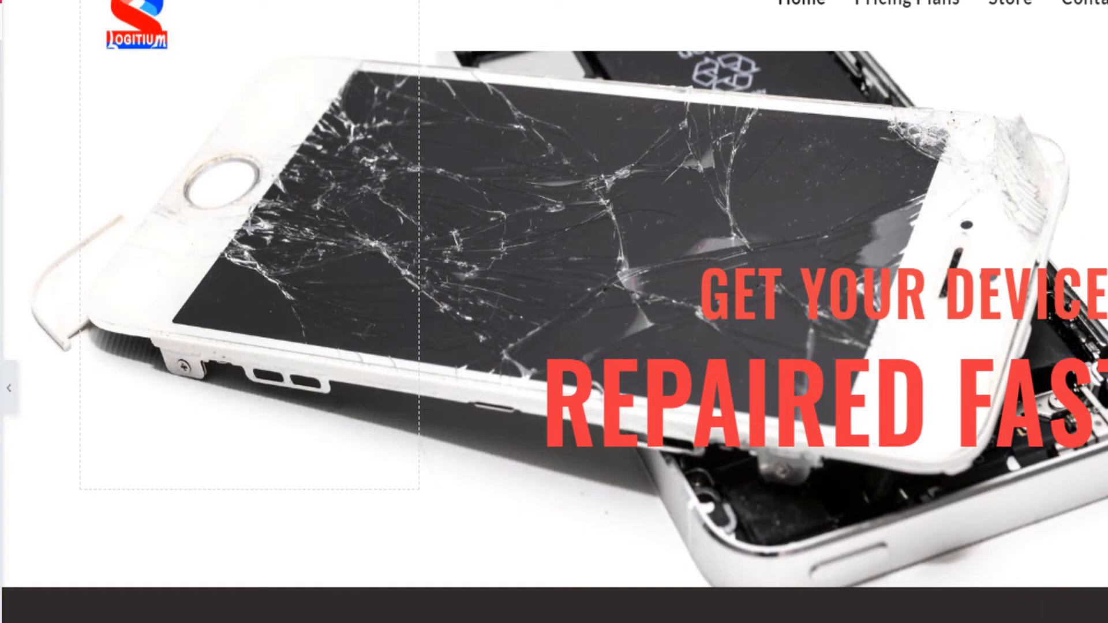
scroll(329, 448, up, 12)
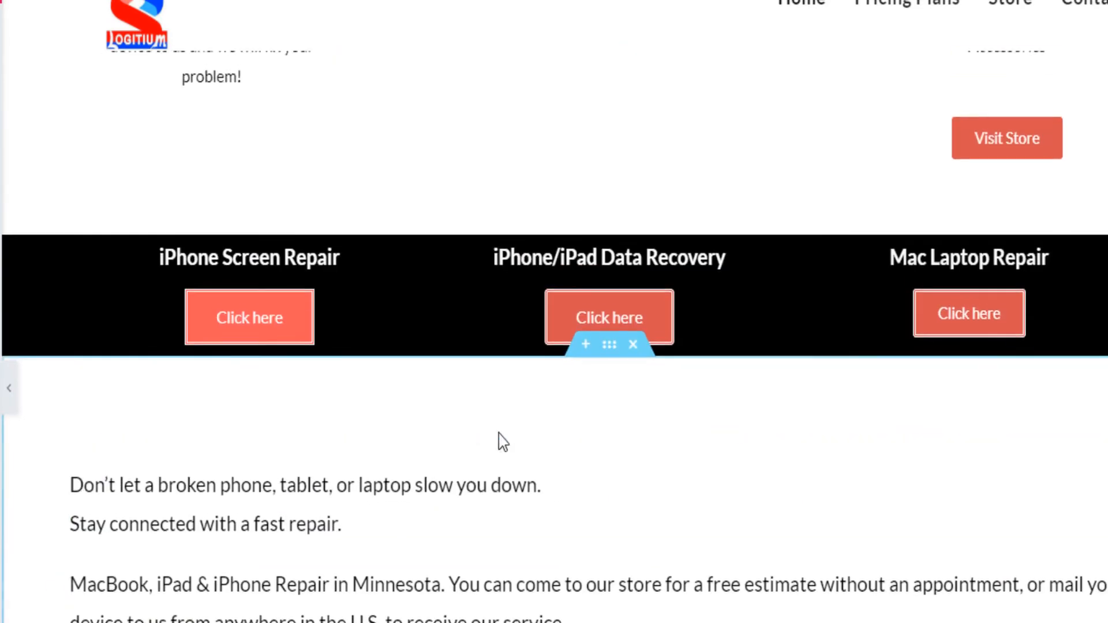
scroll(485, 568, up, 10)
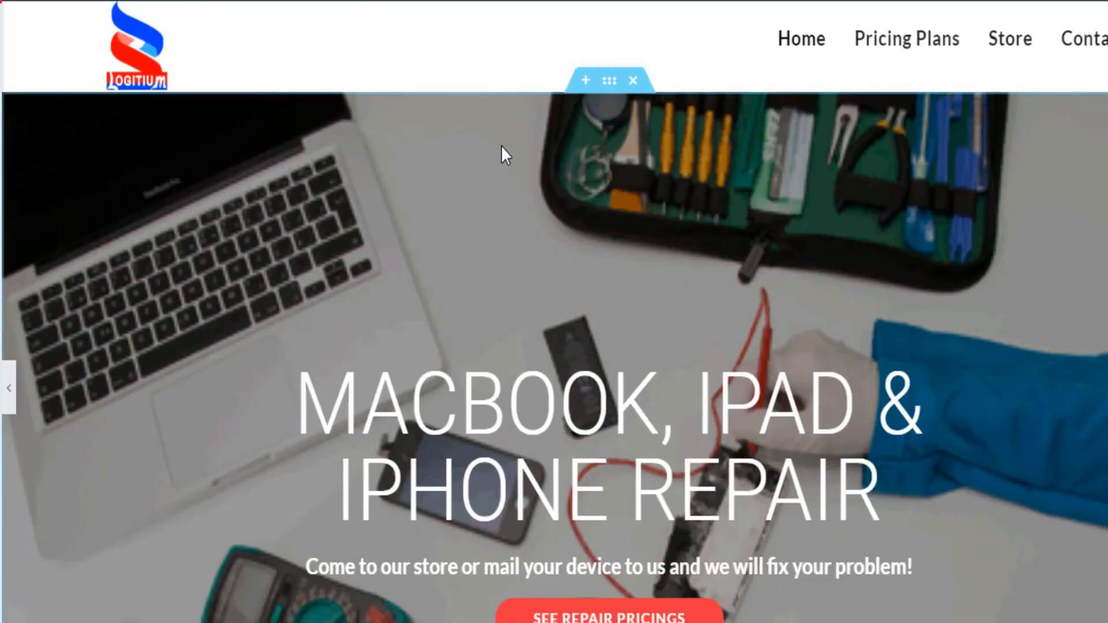
scroll(741, 225, down, 16)
scroll(475, 254, up, 14)
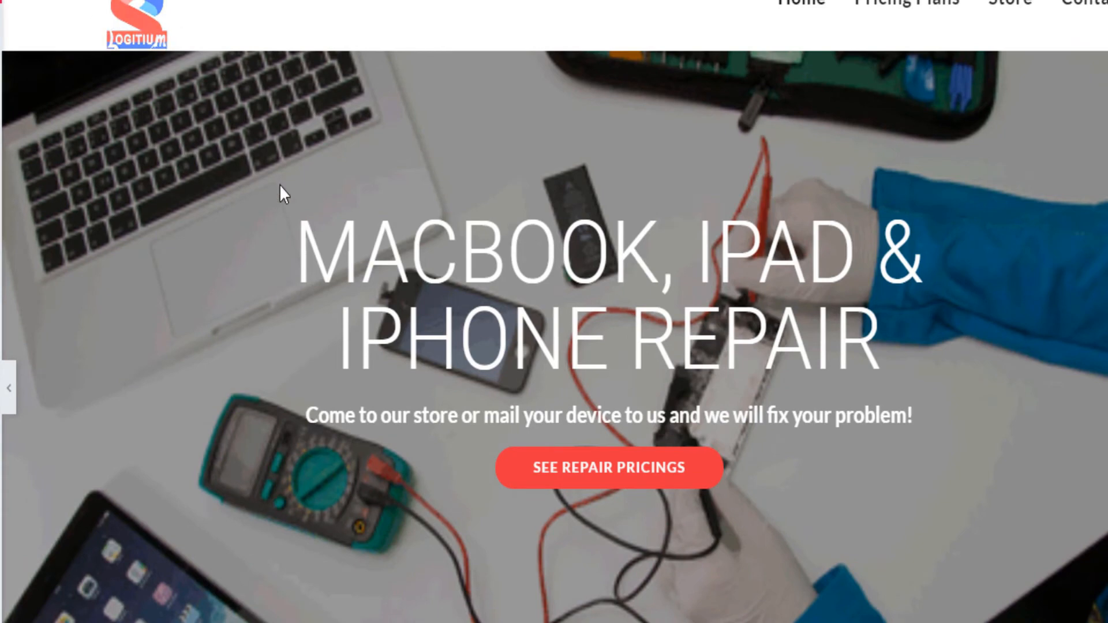
- Highlight the opening hours in the top bar and look over the page down to the Location section
scroll(279, 188, up, 3)
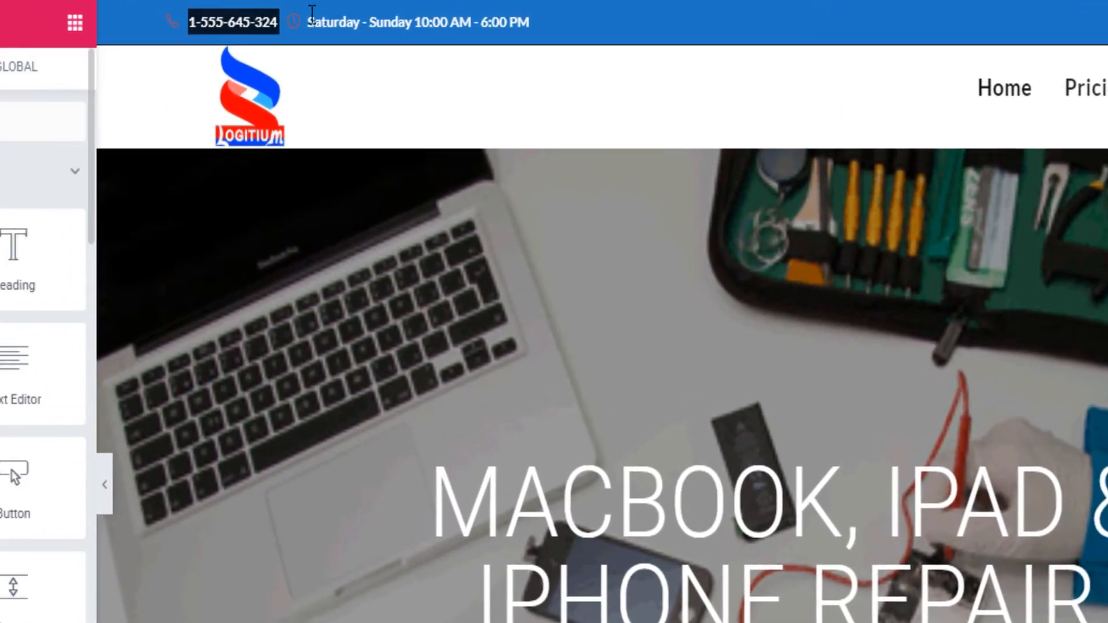
drag(312, 16, 547, 29)
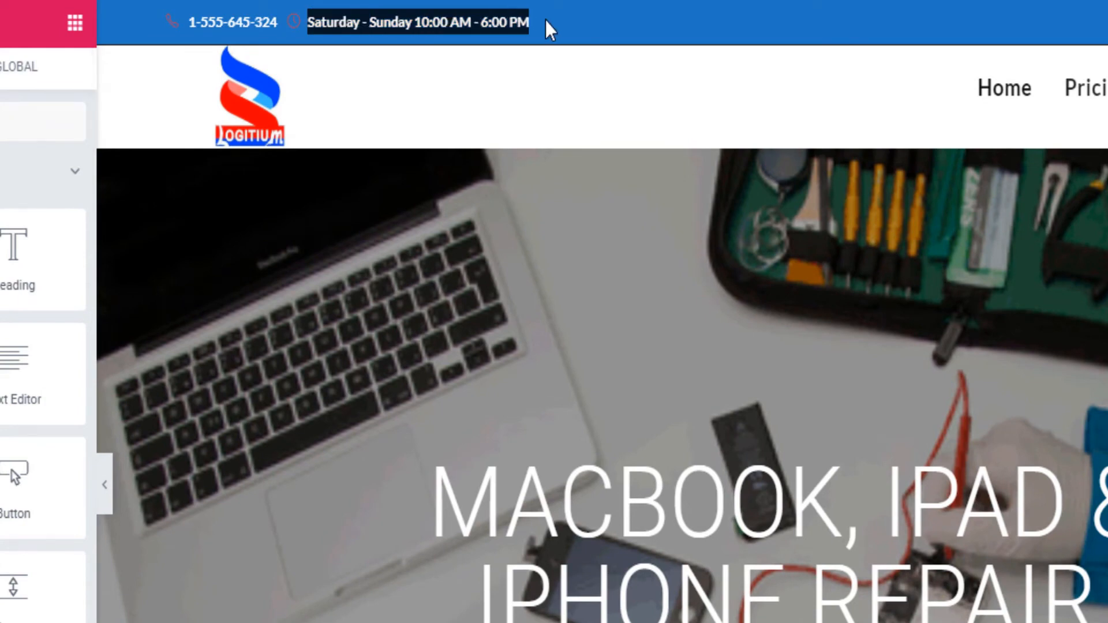
scroll(940, 442, down, 10)
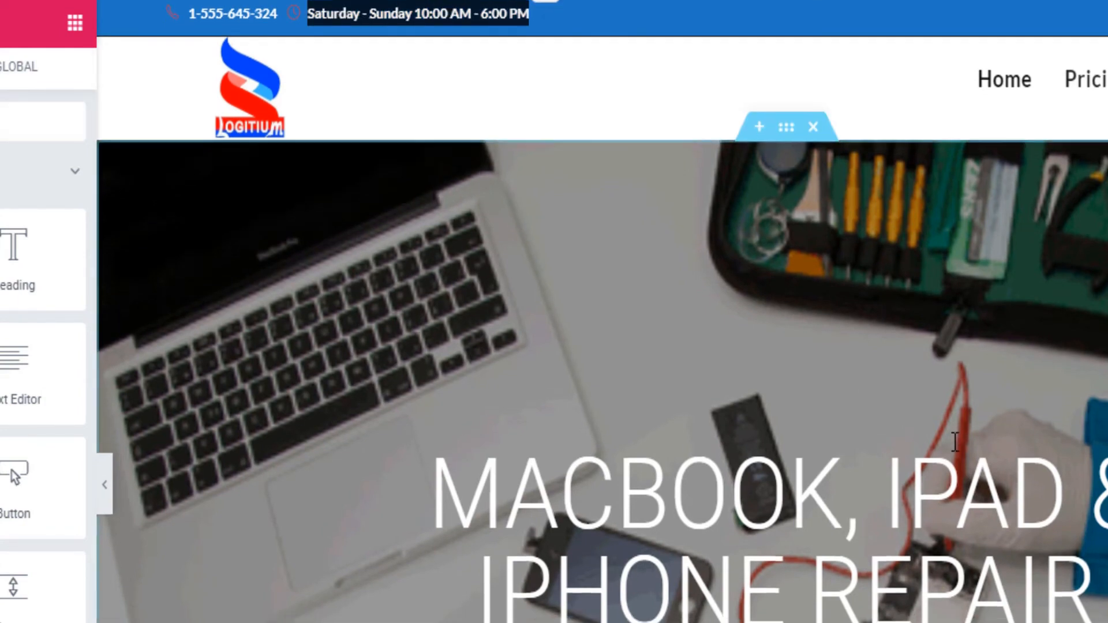
scroll(1032, 433, down, 5)
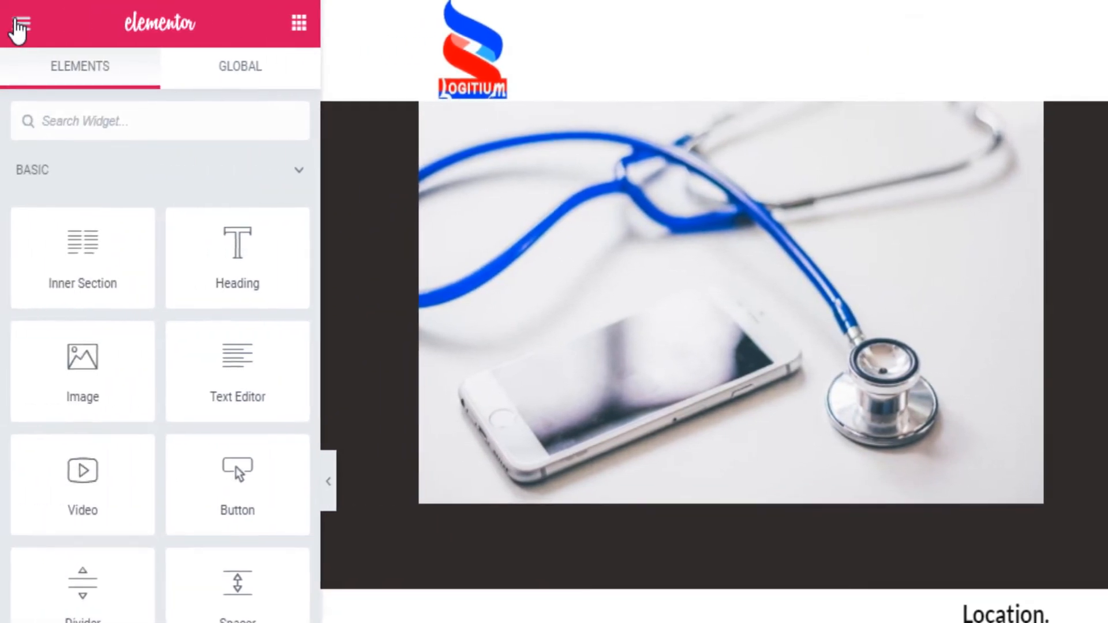
- Exit the Elementor editor to the WordPress dashboard and look over the list of pages
click(21, 24)
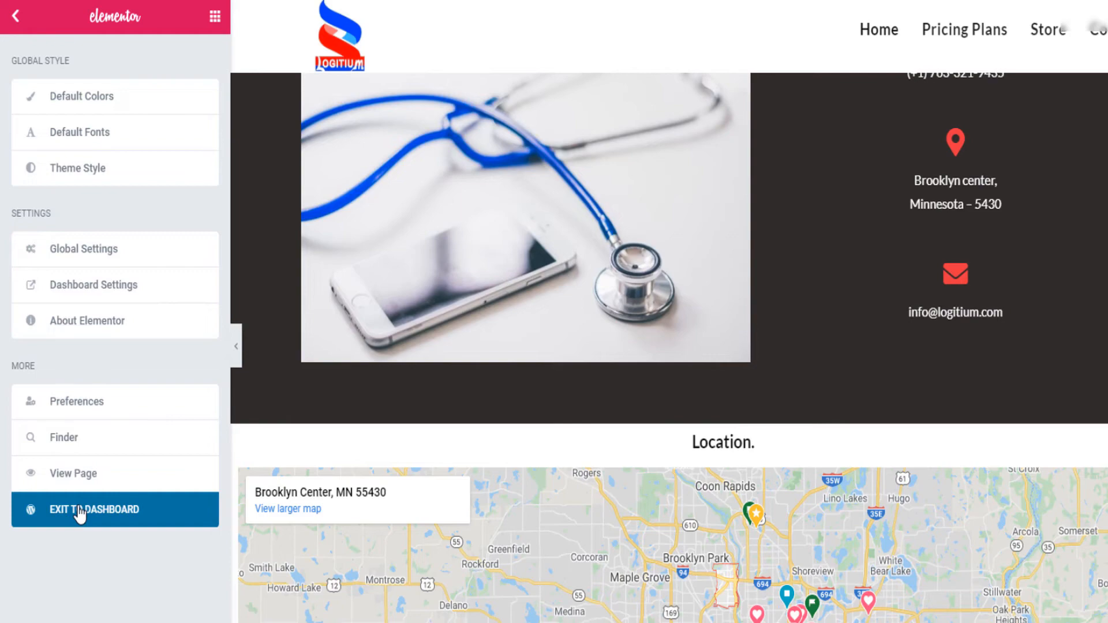
click(80, 510)
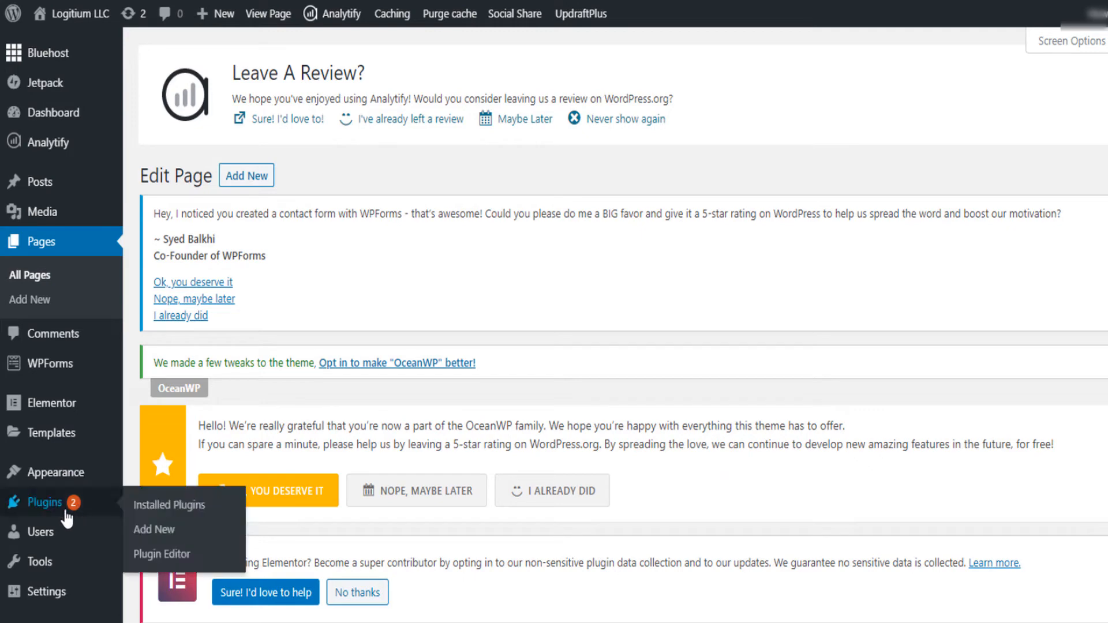
scroll(455, 382, down, 1)
scroll(458, 380, down, 5)
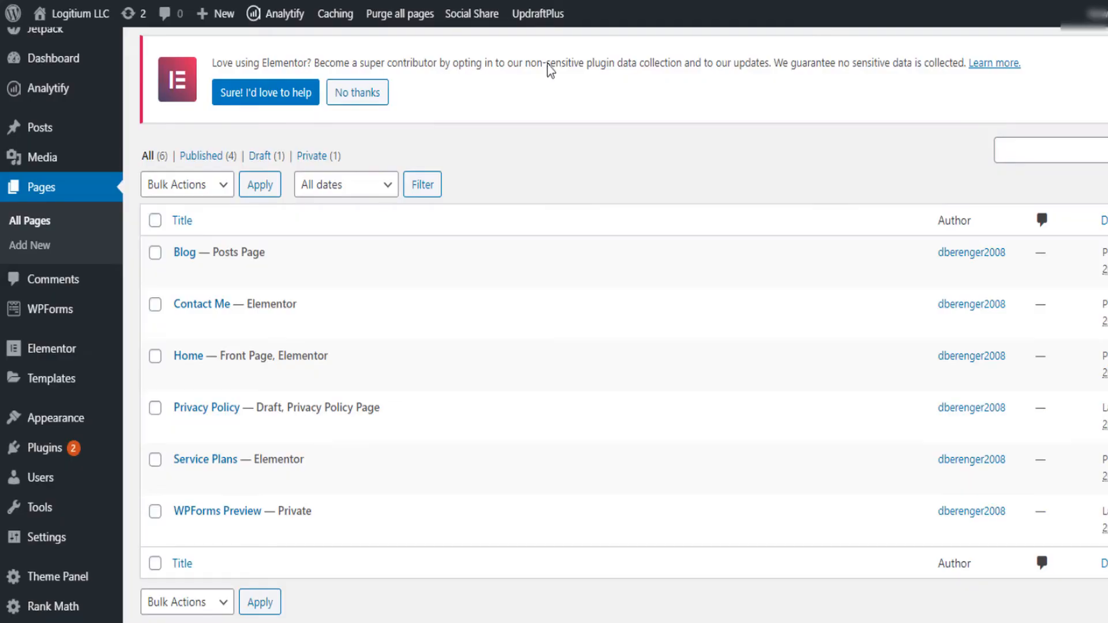
scroll(304, 188, up, 9)
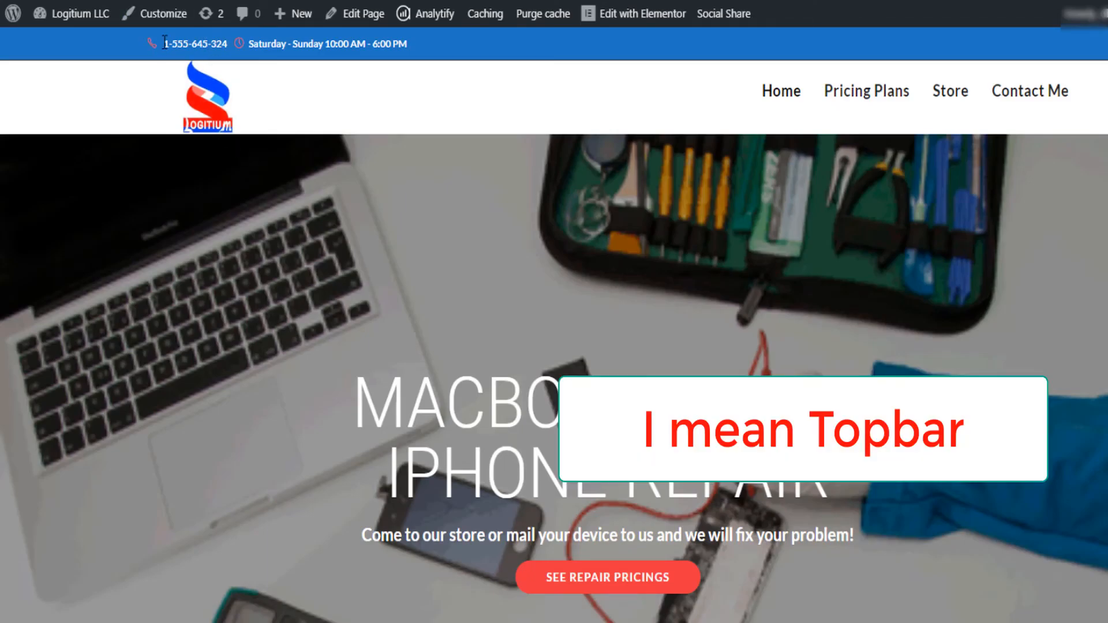
- Highlight the phone number and hours in the live site's top bar, and open the theme customizer from the dashboard
drag(152, 44, 394, 47)
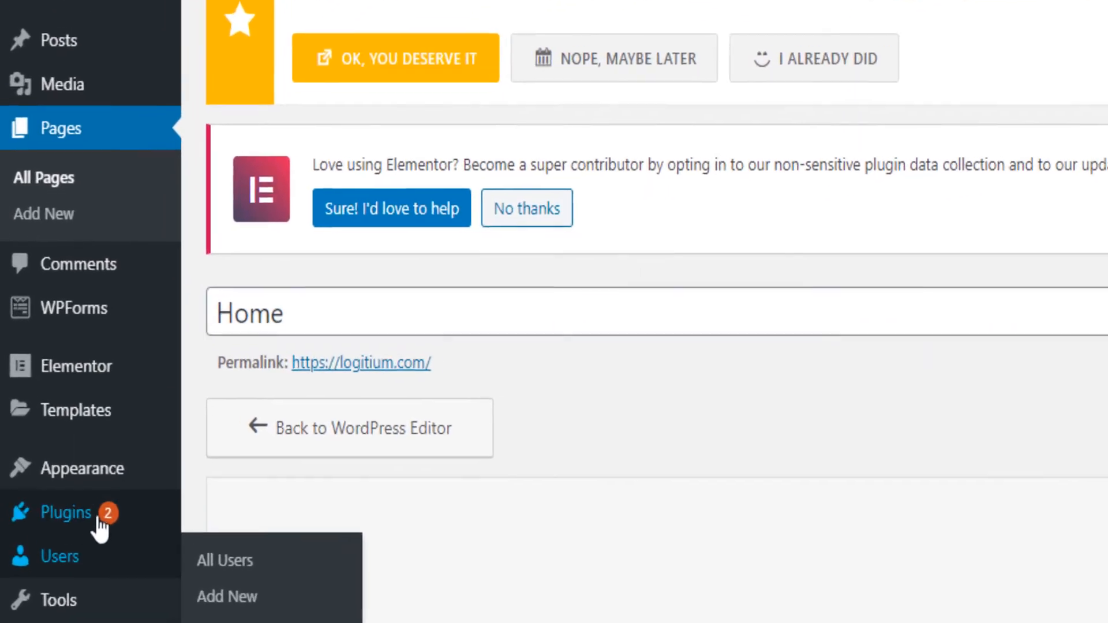
mouse_move(89, 469)
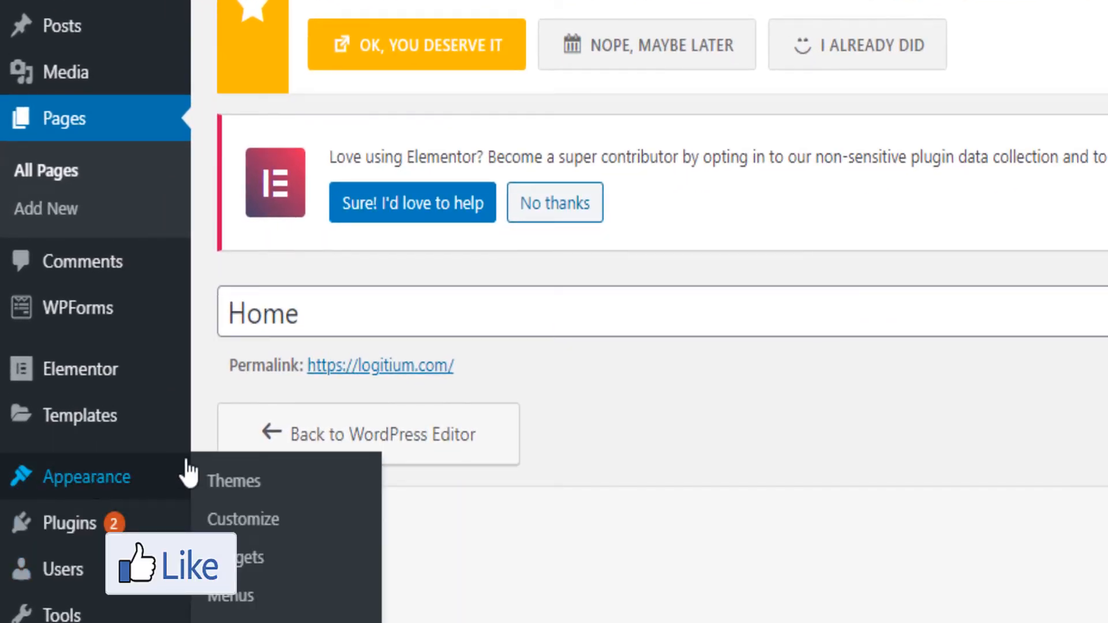
click(255, 515)
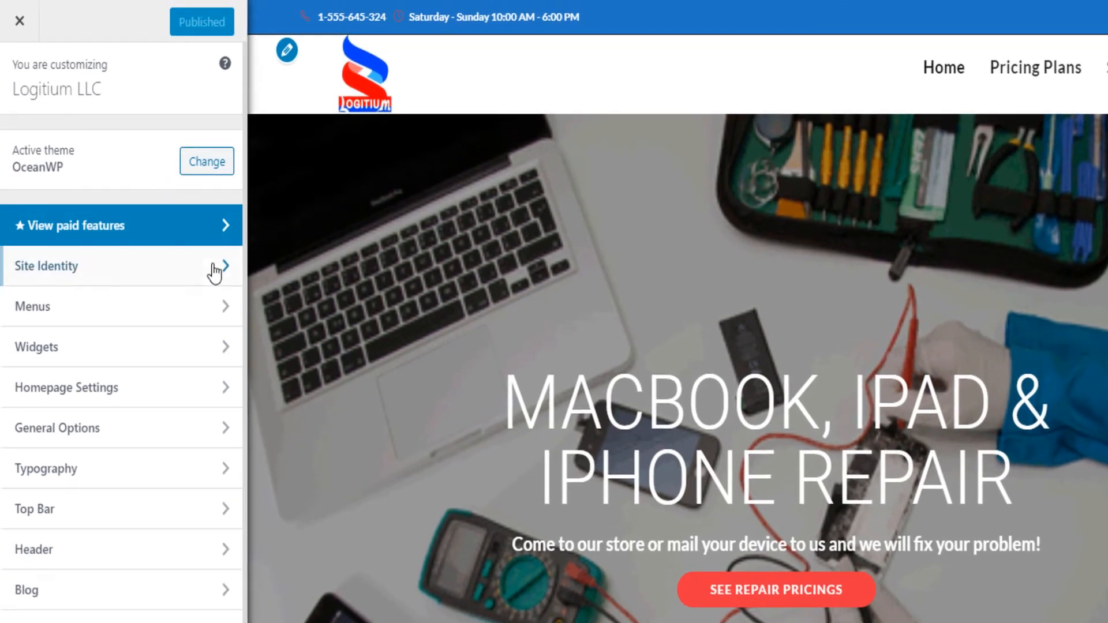
- Look over the Main Menu's items in the customizer's menu settings and return to the customizer overview
click(219, 317)
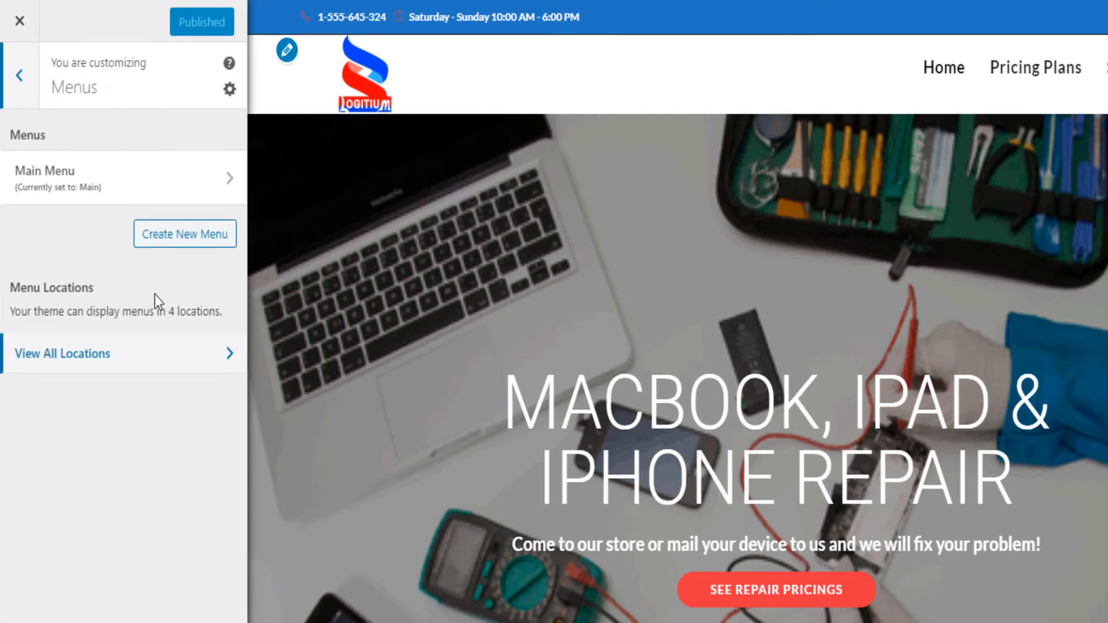
click(225, 179)
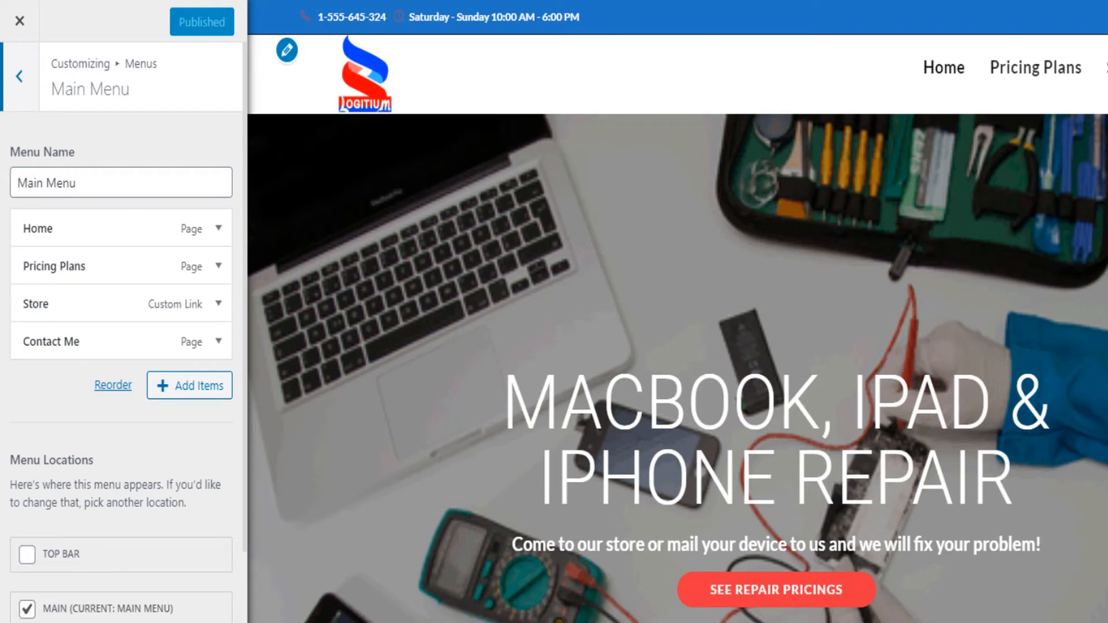
click(808, 0)
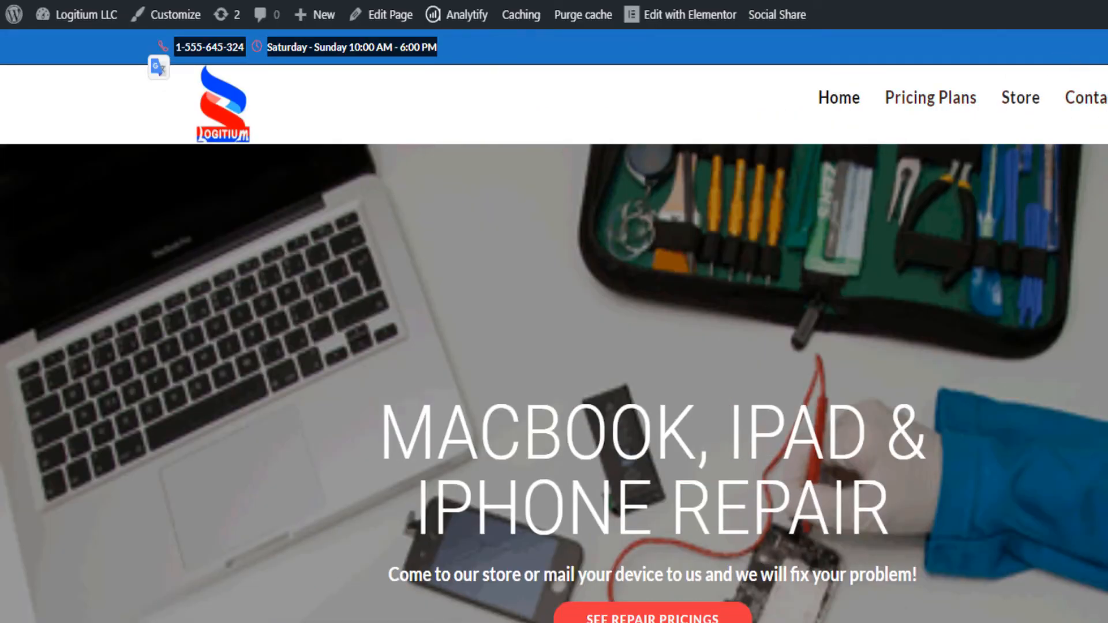
click(536, 1)
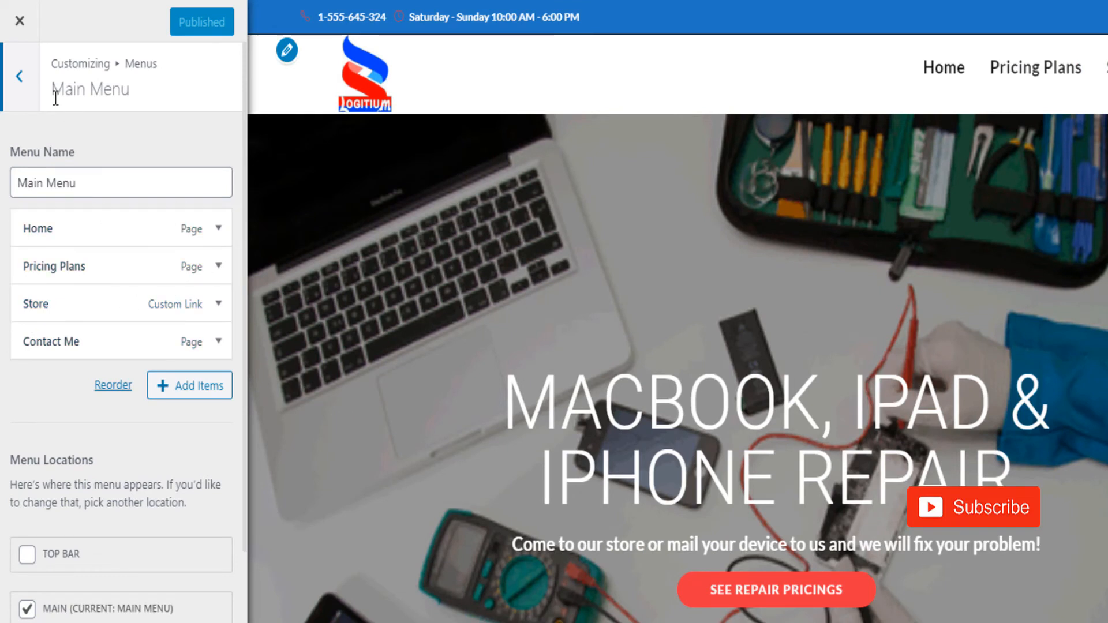
click(21, 77)
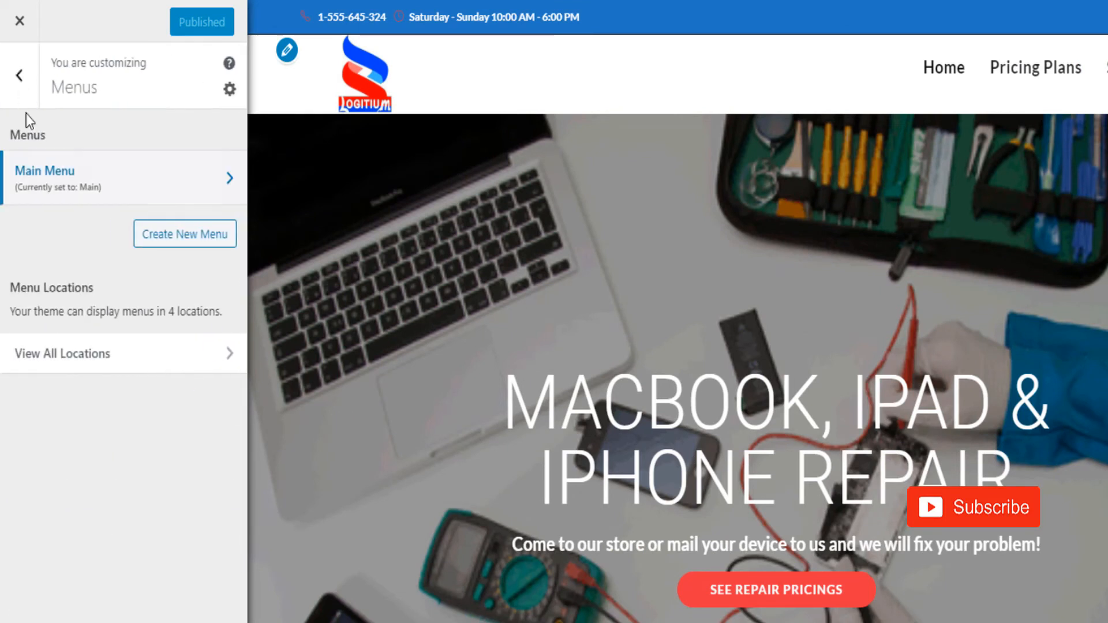
click(21, 77)
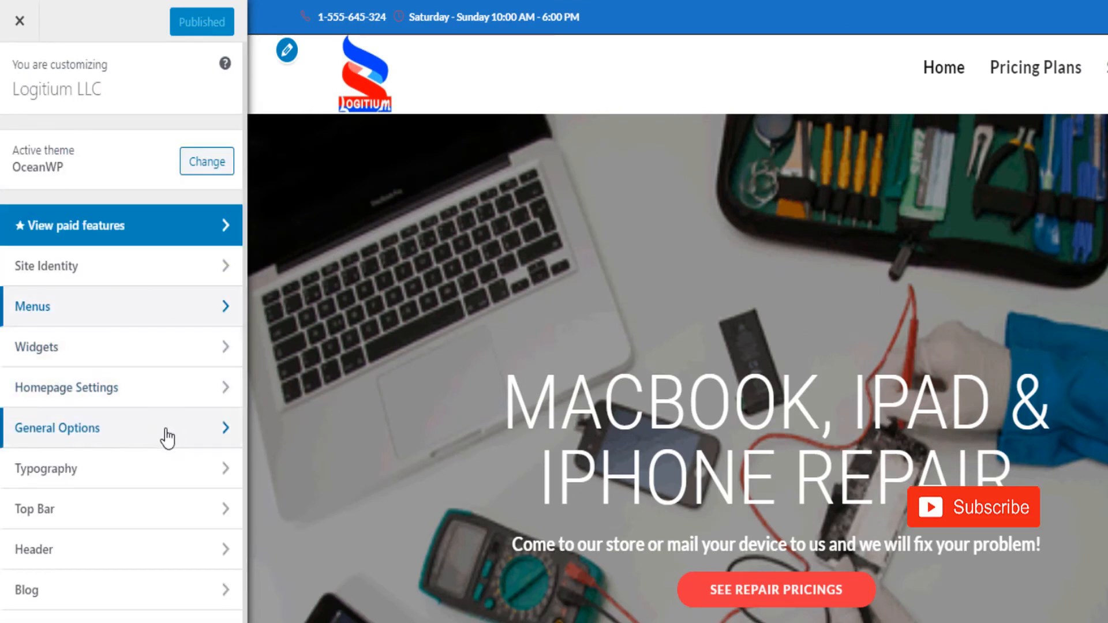
- Highlight the top bar text in the preview and open the Top Bar's Content settings for editing
scroll(173, 491, down, 2)
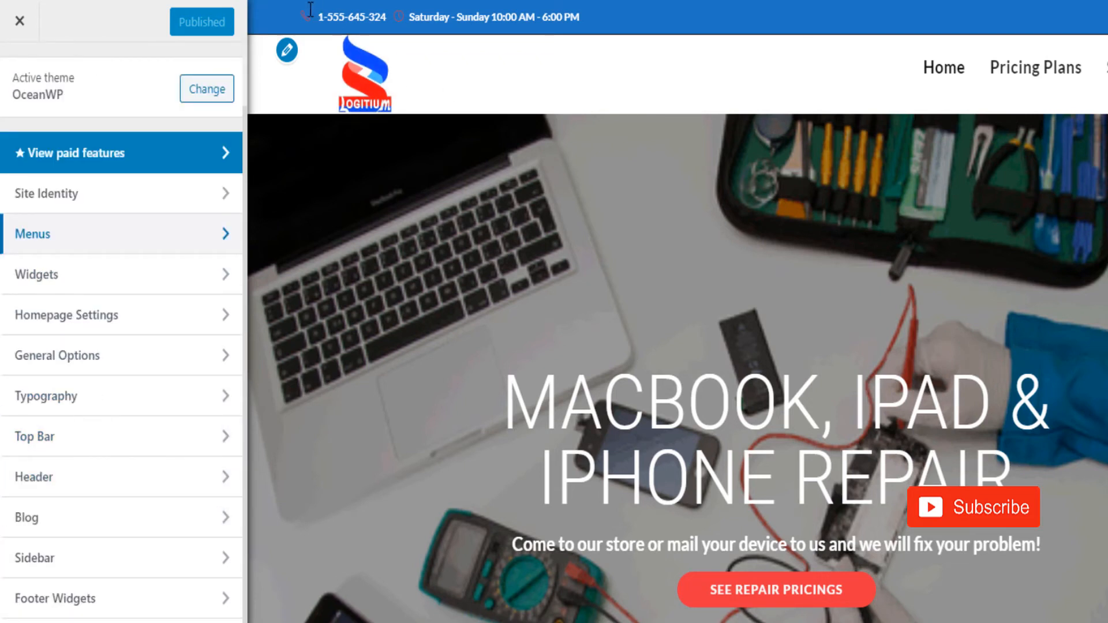
drag(331, 12, 571, 6)
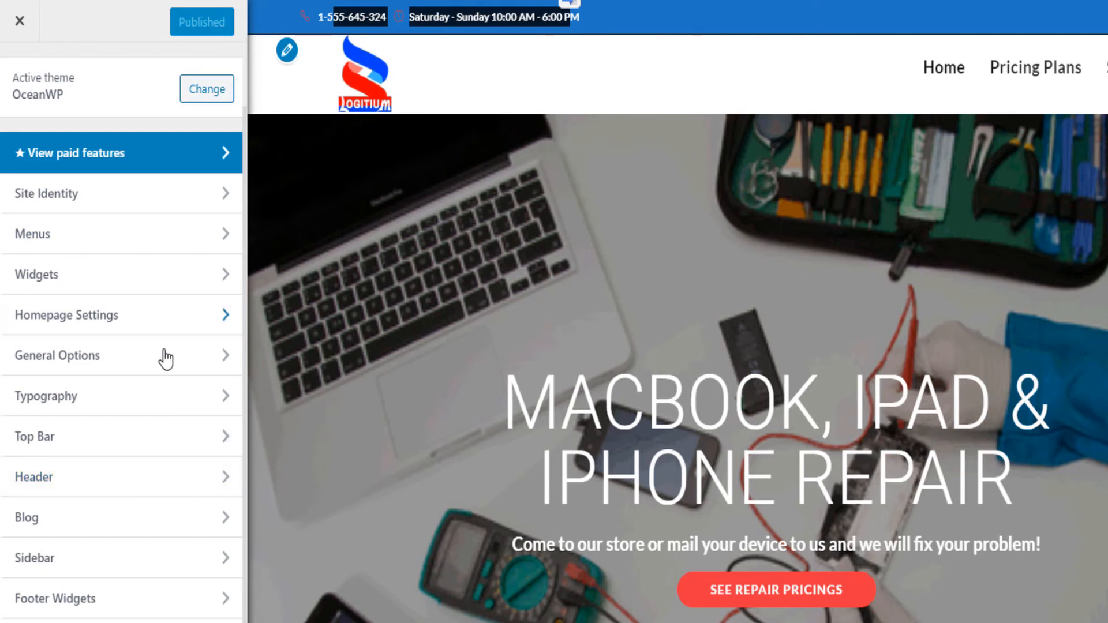
click(186, 442)
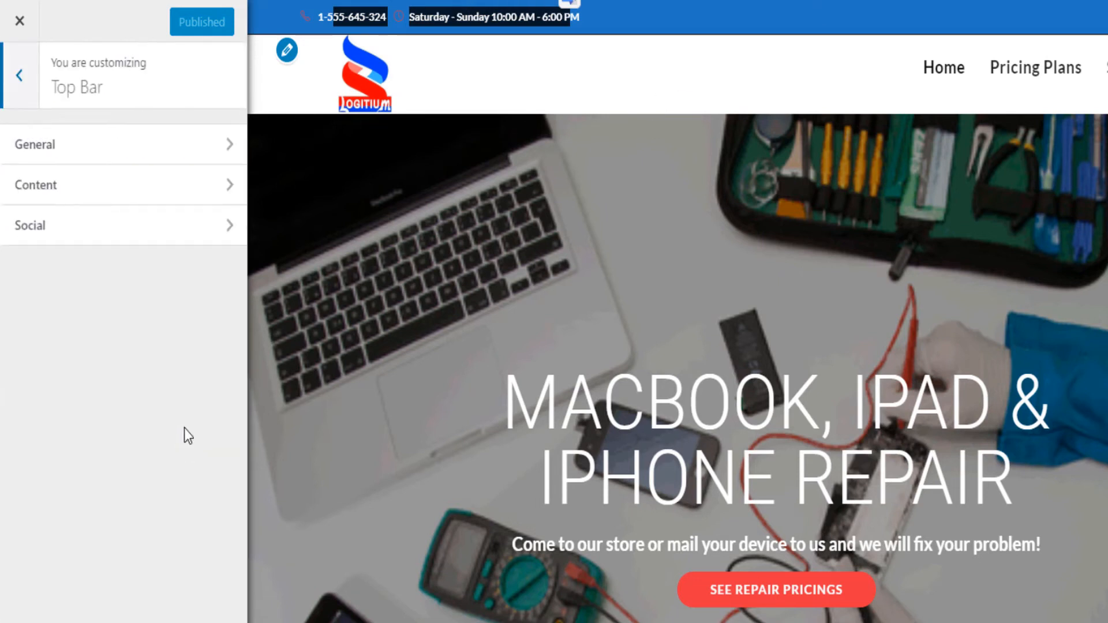
click(212, 193)
click(182, 364)
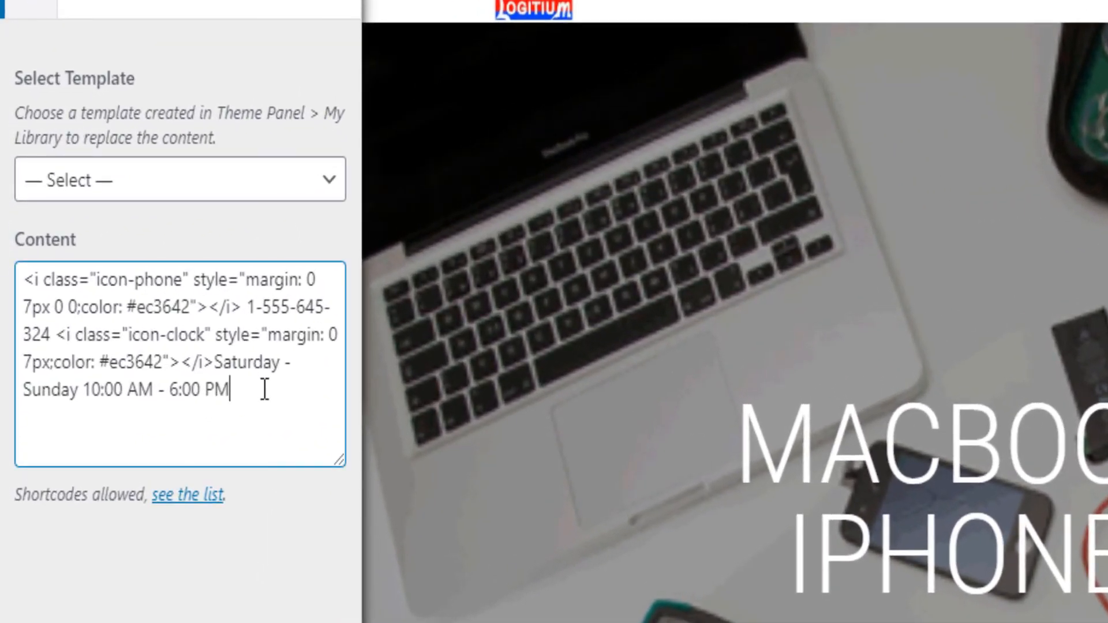
- Examine the icon markup, phone number and opening hours in the top bar's content code
drag(265, 389, 188, 272)
click(251, 407)
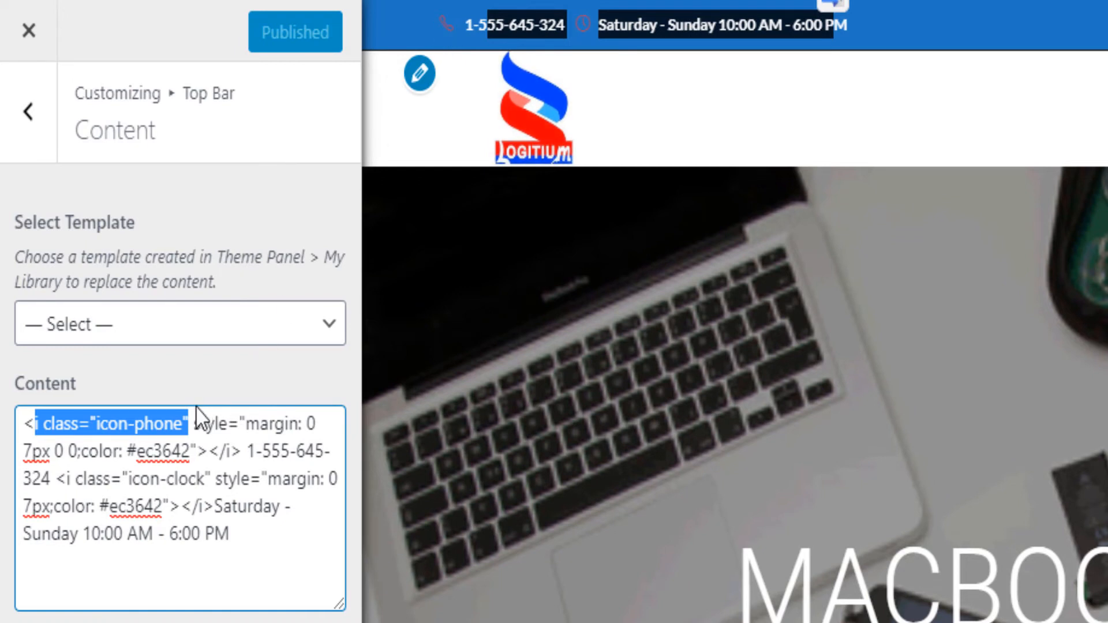
click(187, 425)
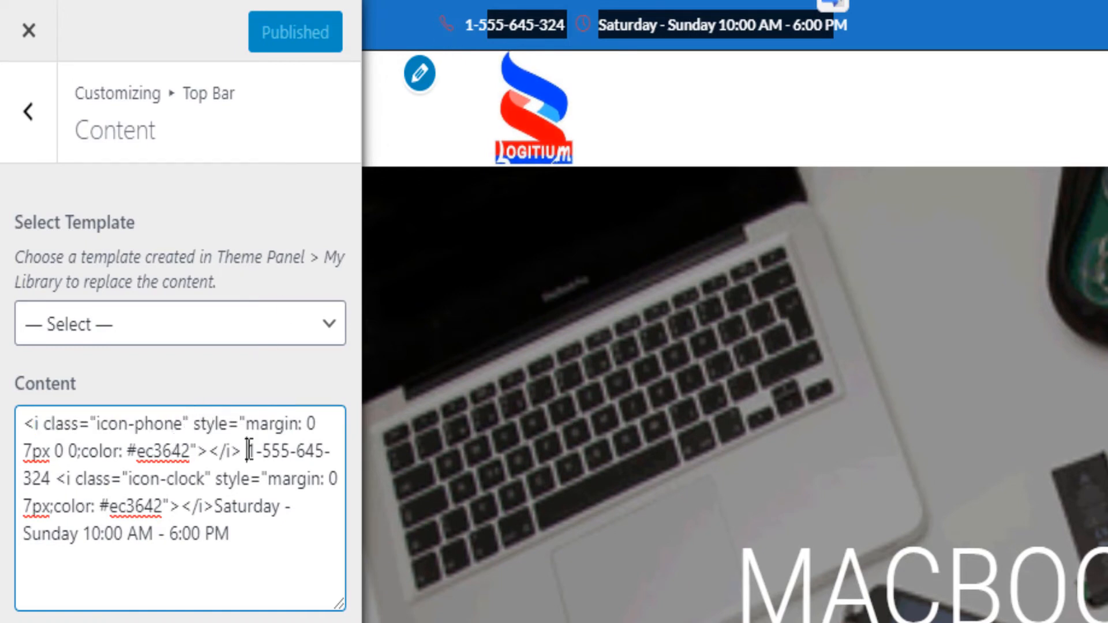
drag(248, 450, 56, 486)
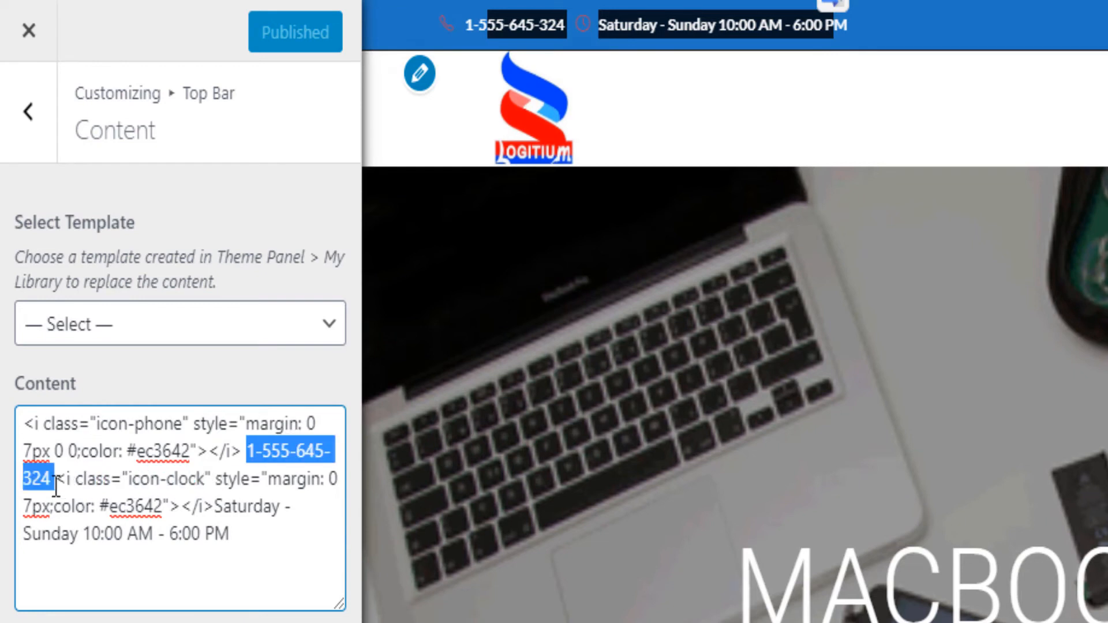
click(56, 486)
drag(279, 542, 19, 420)
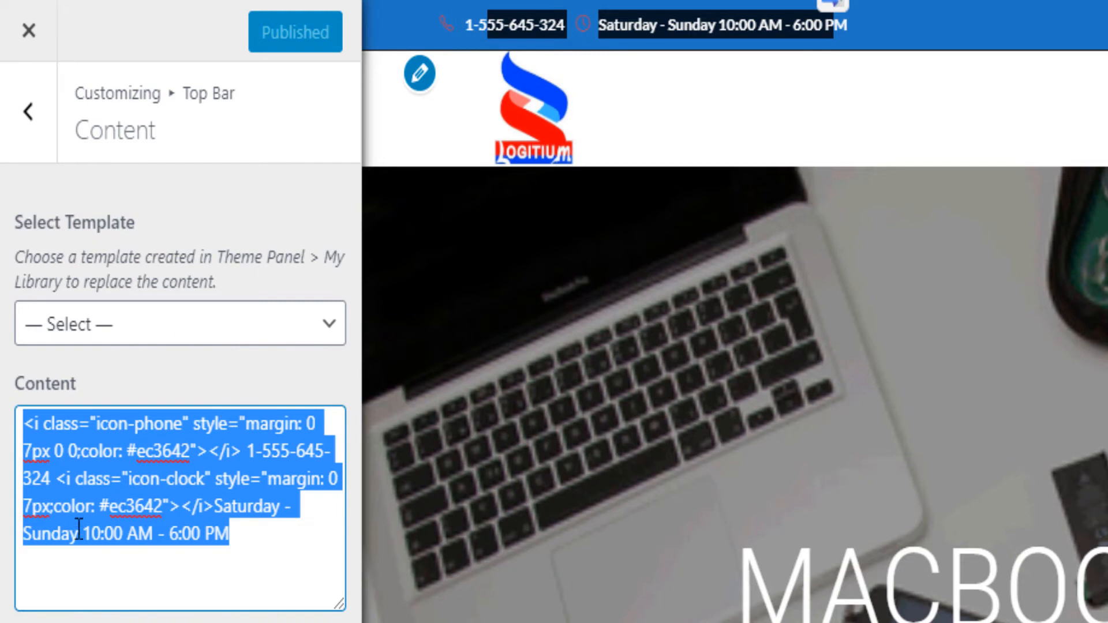
click(187, 592)
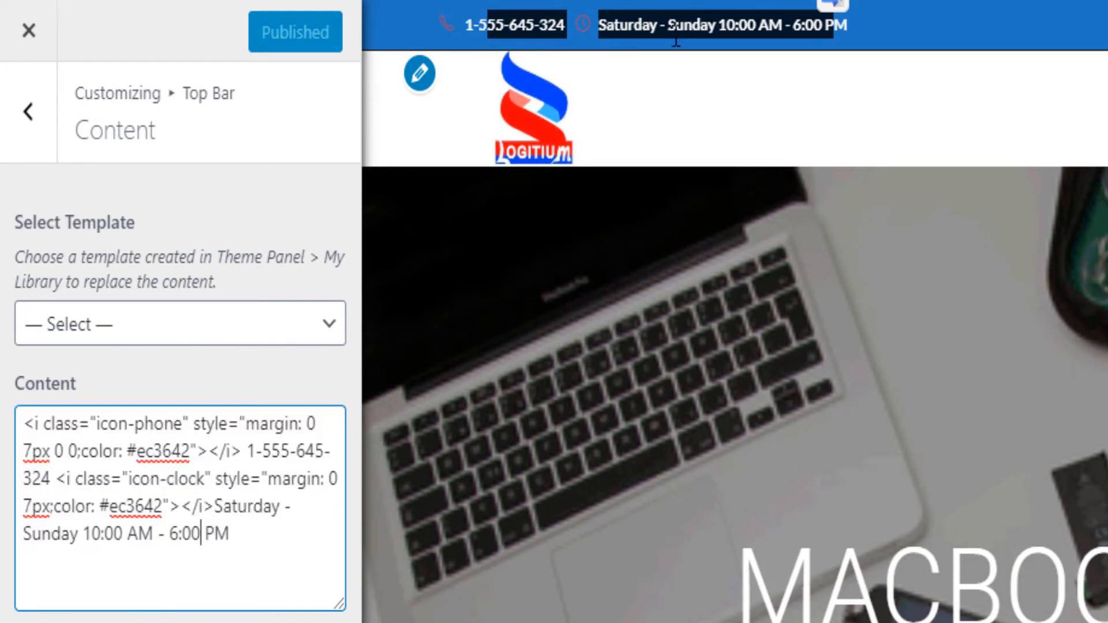
- Replace the phone number after the leading 1- in the top bar content with the business's own number
click(171, 507)
drag(263, 450, 54, 489)
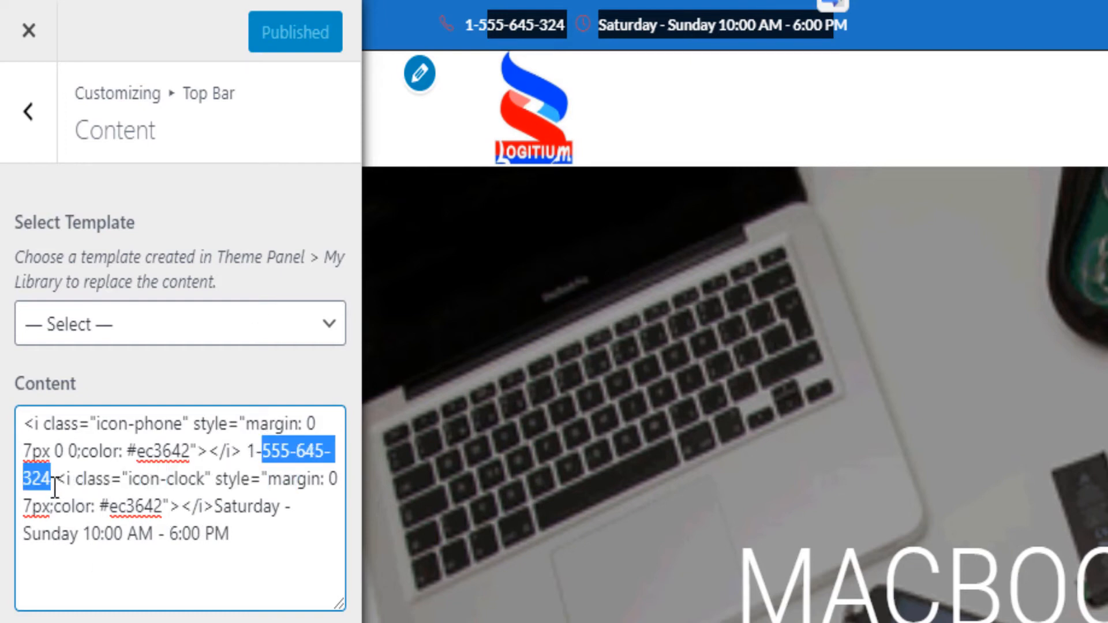
text(xxxx)
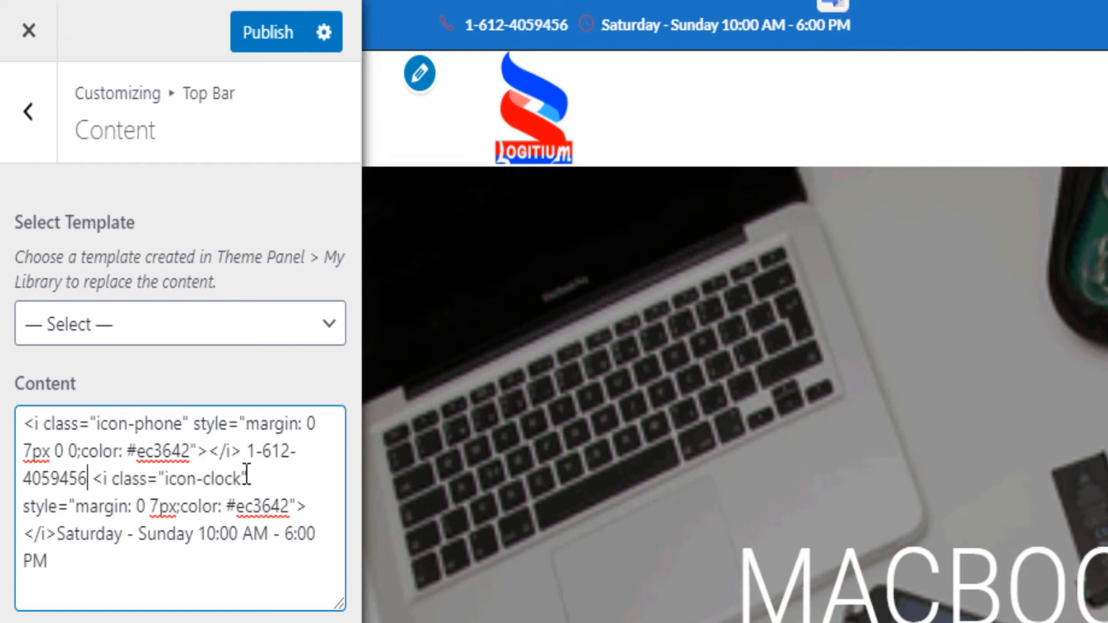
- Set the top bar's opening hours to 11:00 AM - 5:00 PM and publish the changes
drag(57, 534, 205, 536)
click(210, 534)
text(1)
drag(295, 530, 288, 534)
text(5)
click(254, 35)
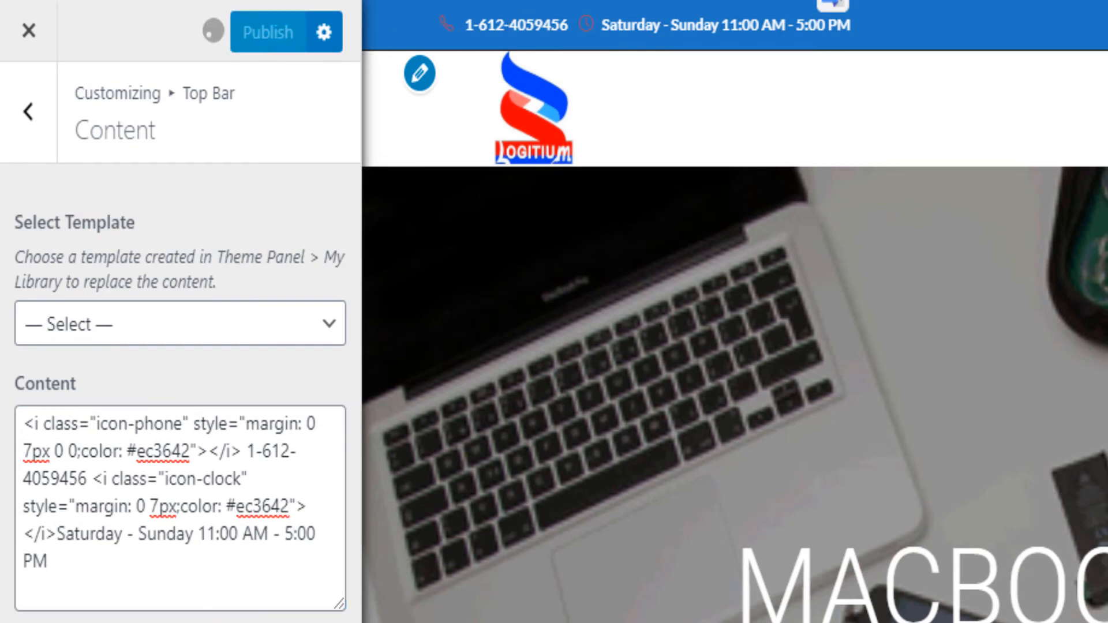
- Disable the top bar in its General settings and enable it again
click(28, 112)
click(306, 215)
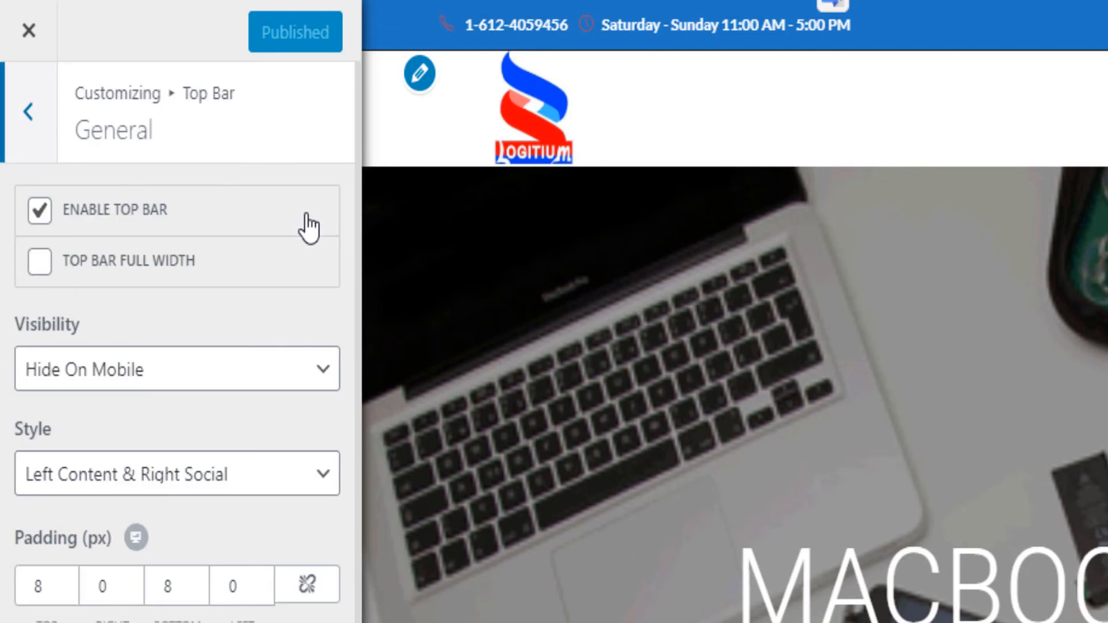
click(40, 211)
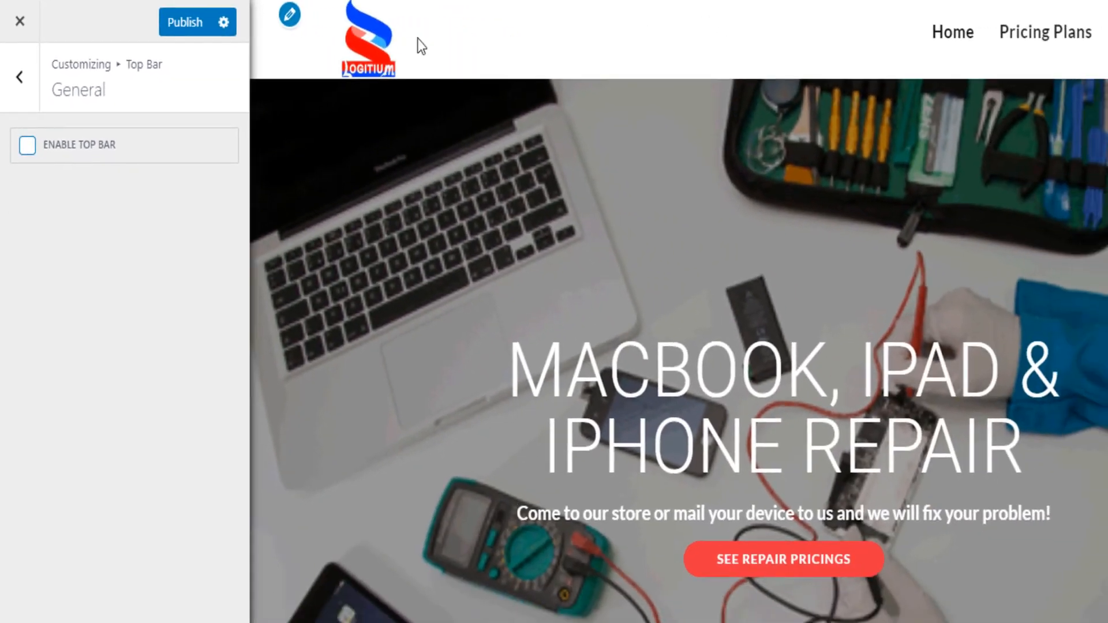
click(27, 146)
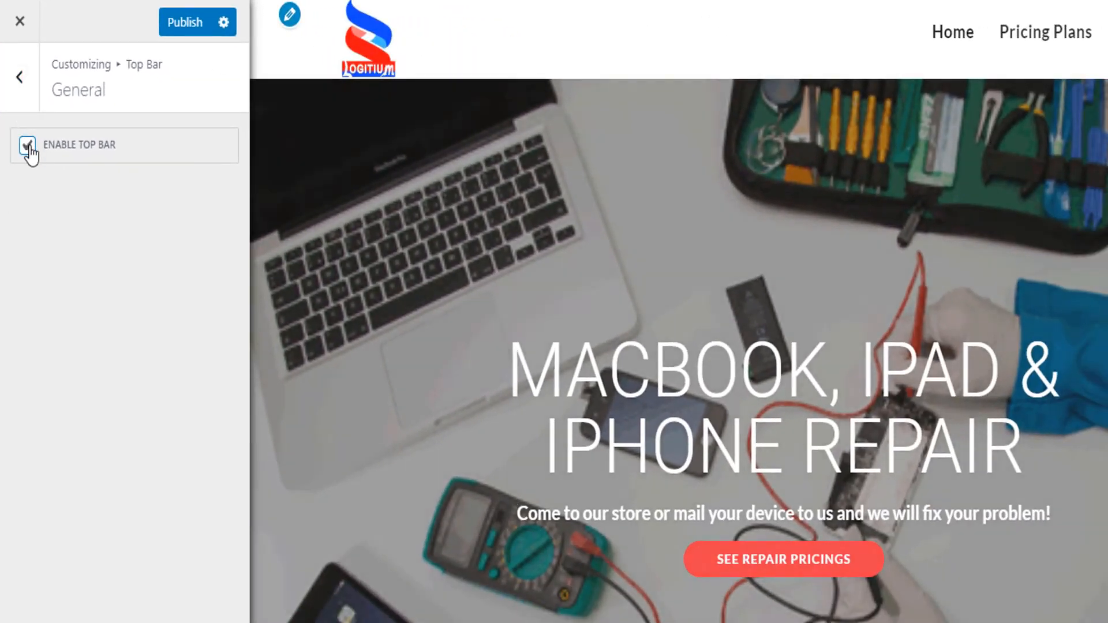
click(22, 78)
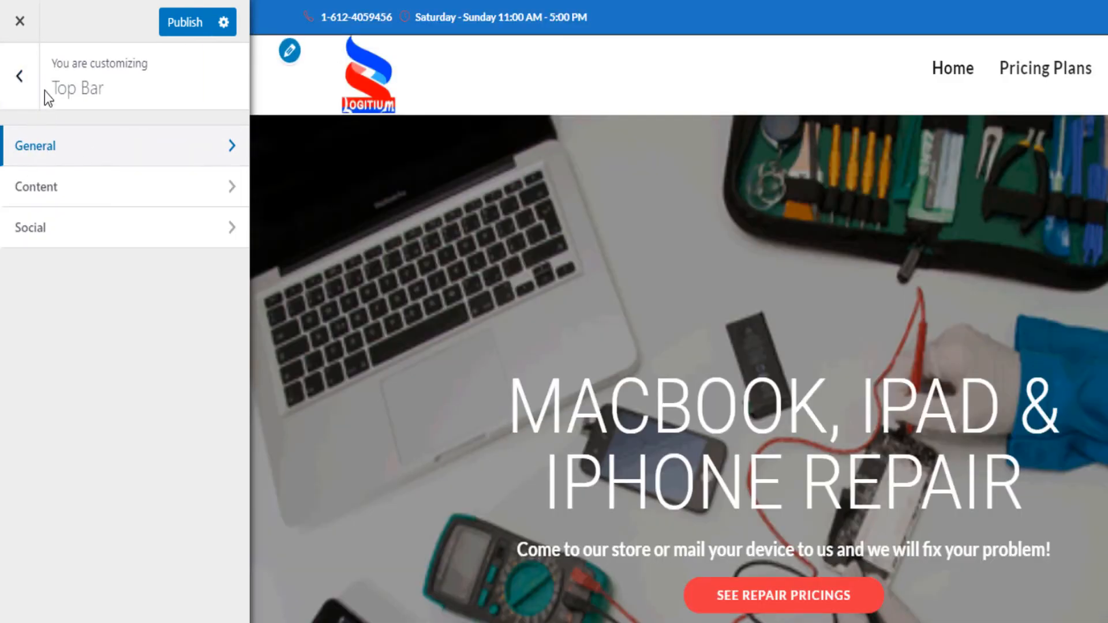
- Look over the top bar's General options and its Content settings
click(226, 148)
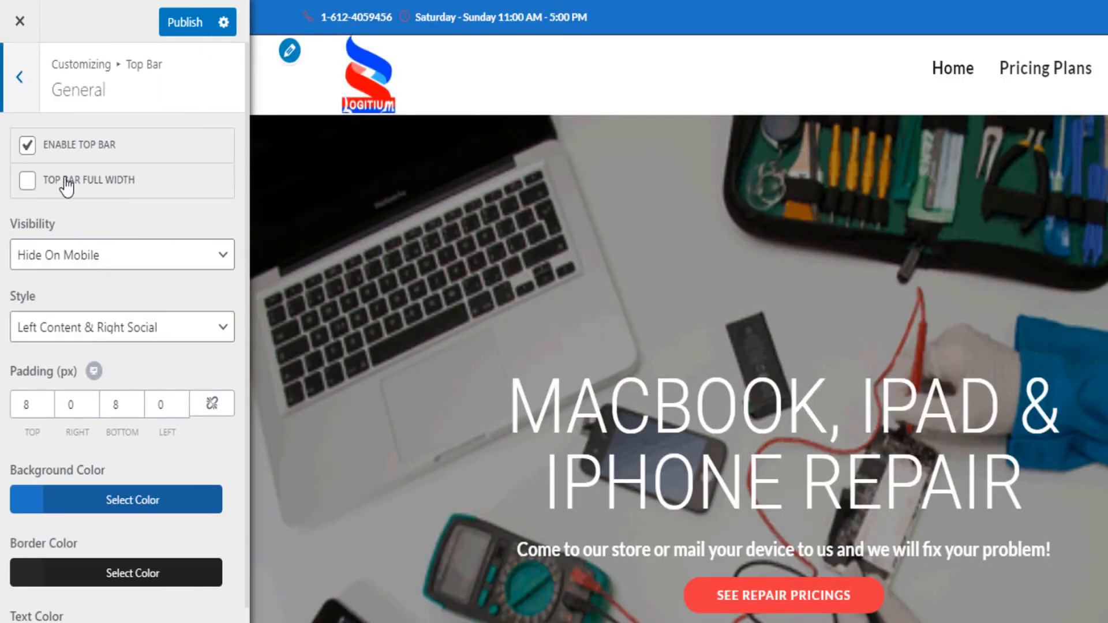
click(24, 76)
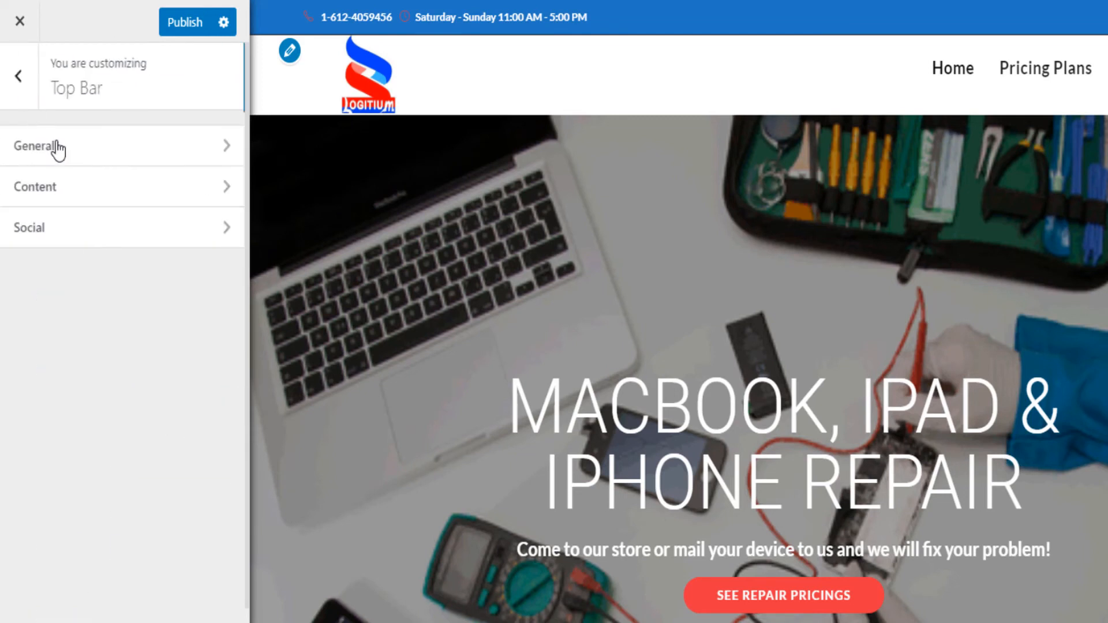
click(141, 186)
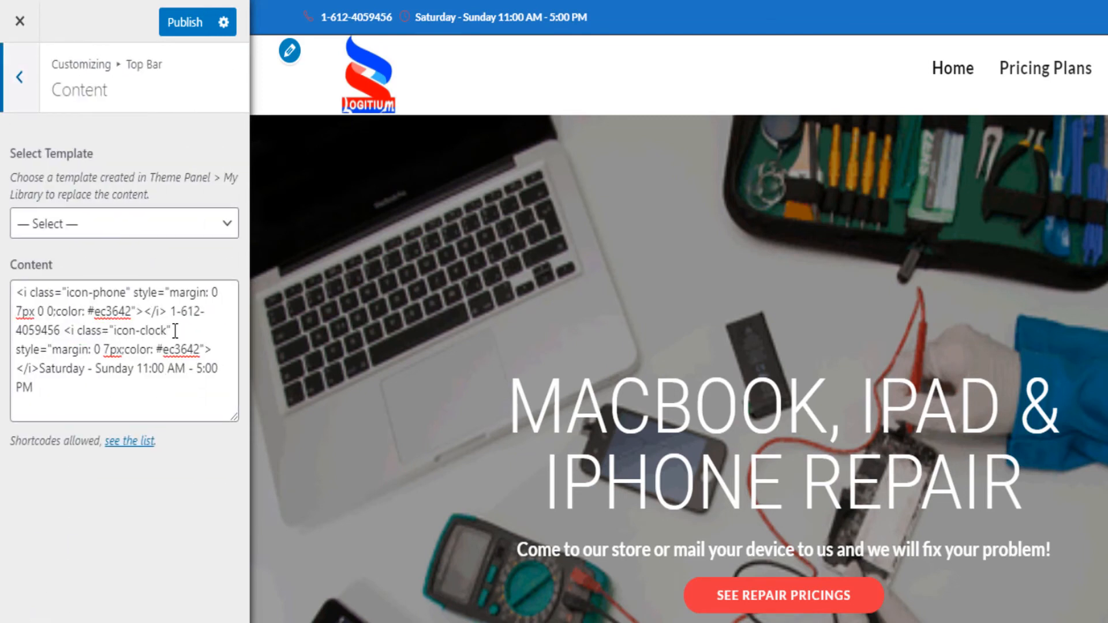
click(23, 88)
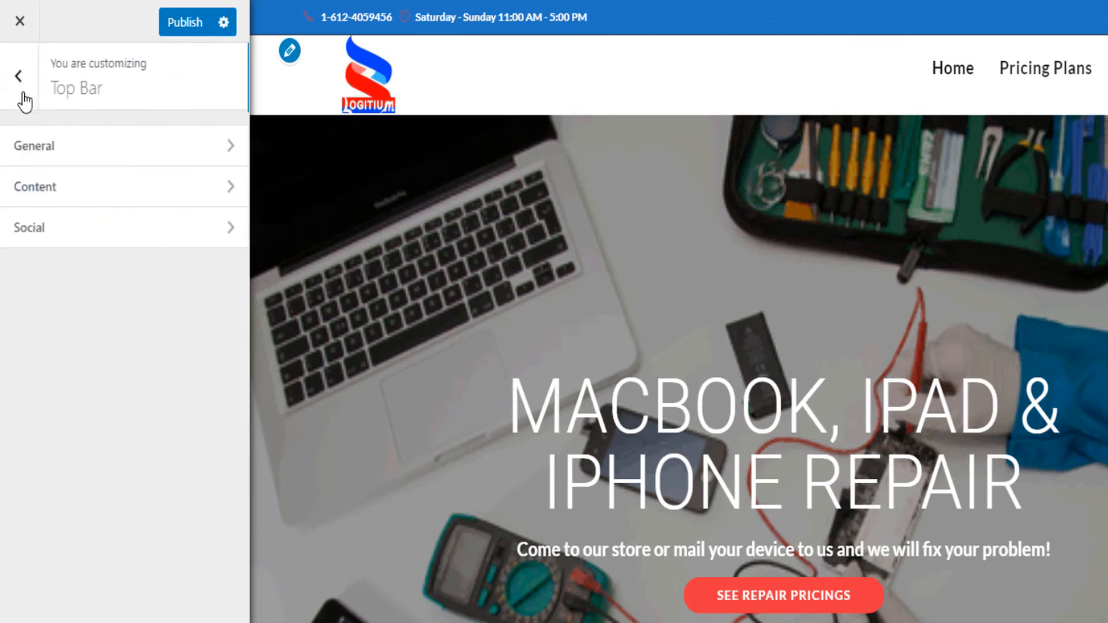
- Open the top bar's Social settings and examine the Twitter, Facebook and Google Plus link fields
click(101, 234)
click(28, 146)
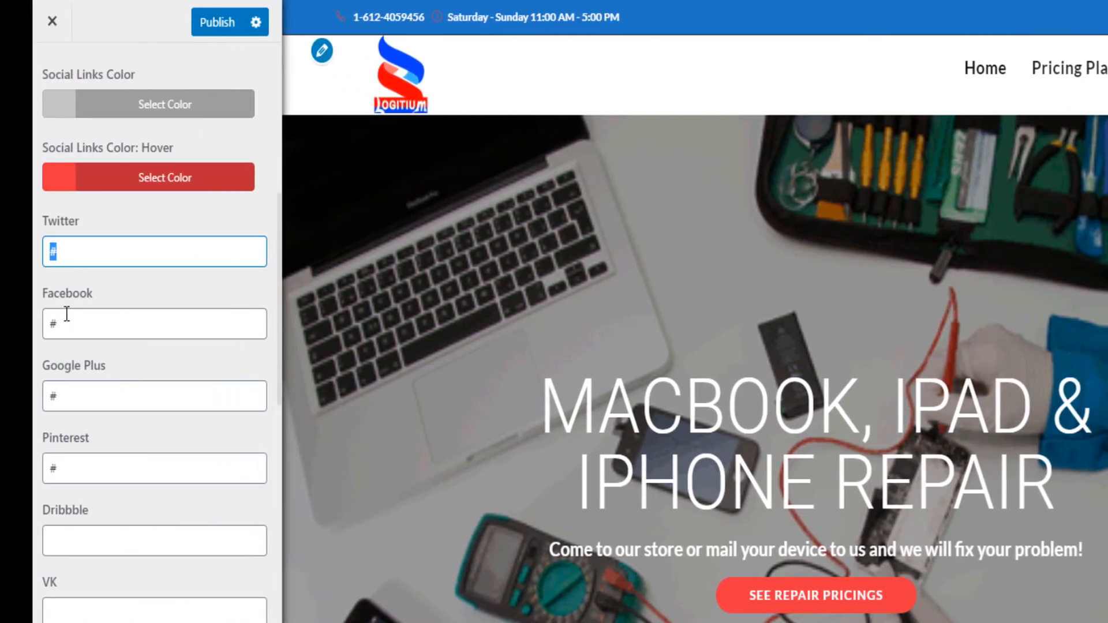
double_click(43, 323)
double_click(48, 394)
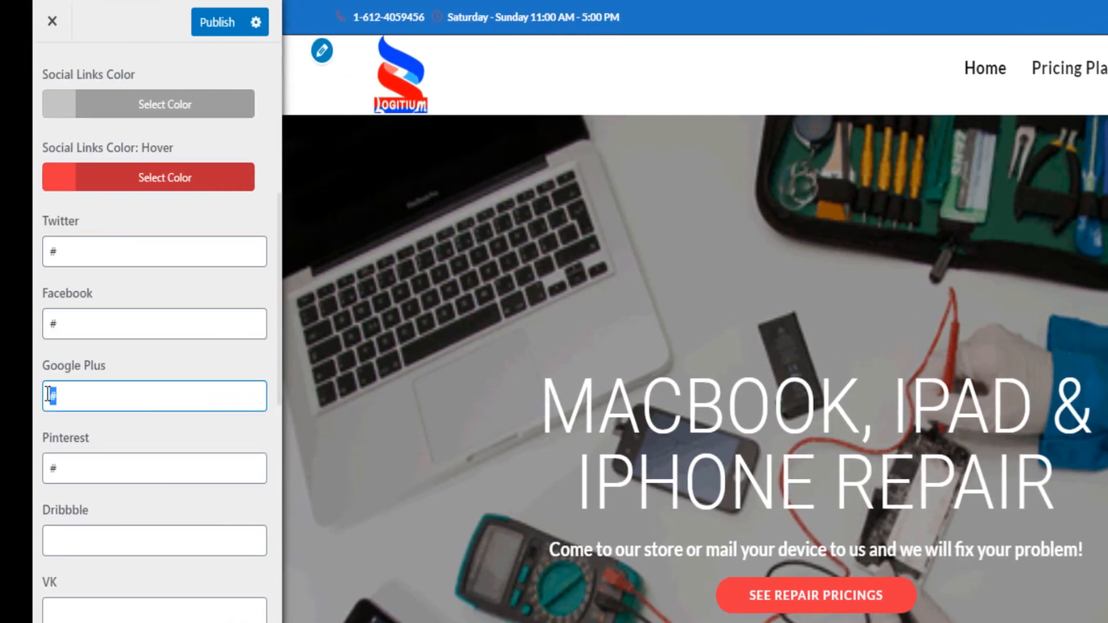
- Look over the top bar's remaining social link fields, from Pinterest to Youtube, and return to the main customizer sections
double_click(63, 467)
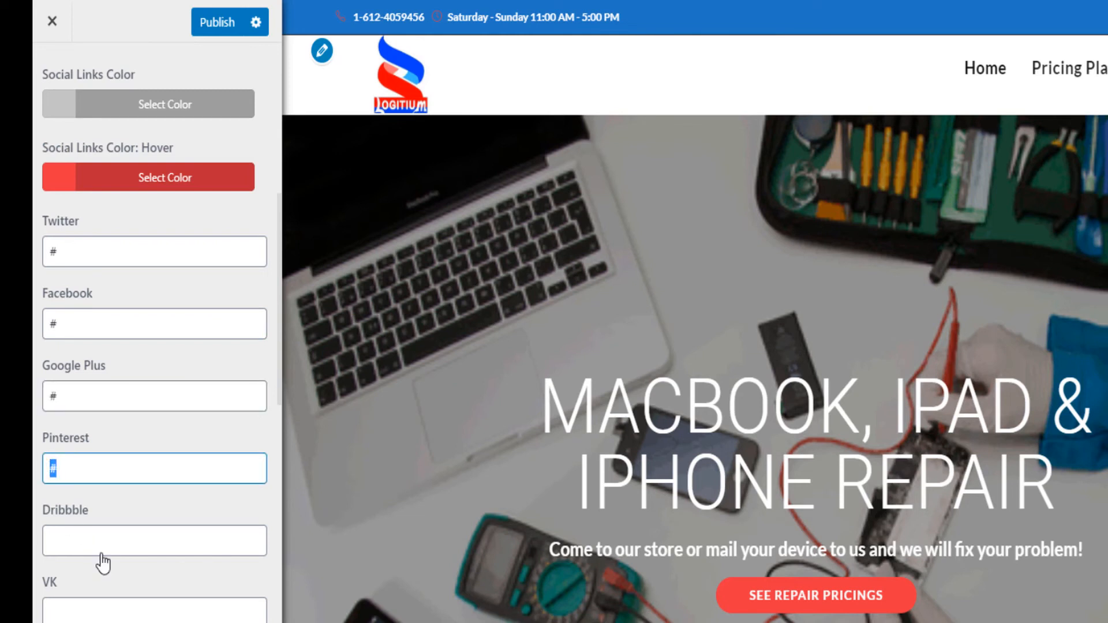
scroll(104, 548, down, 5)
scroll(89, 453, down, 3)
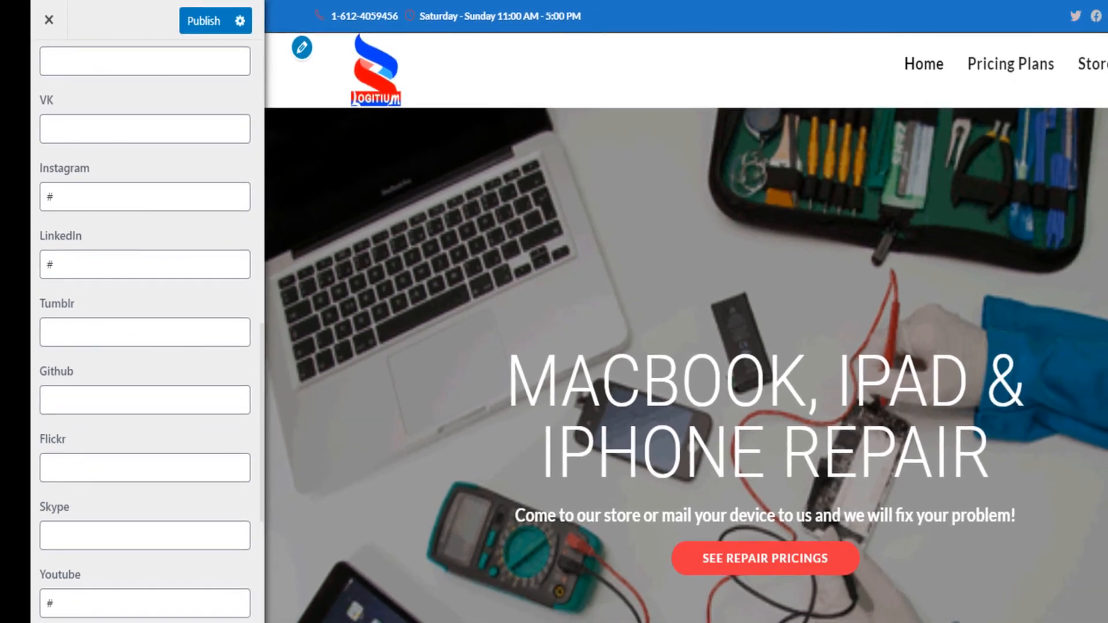
scroll(212, 225, up, 9)
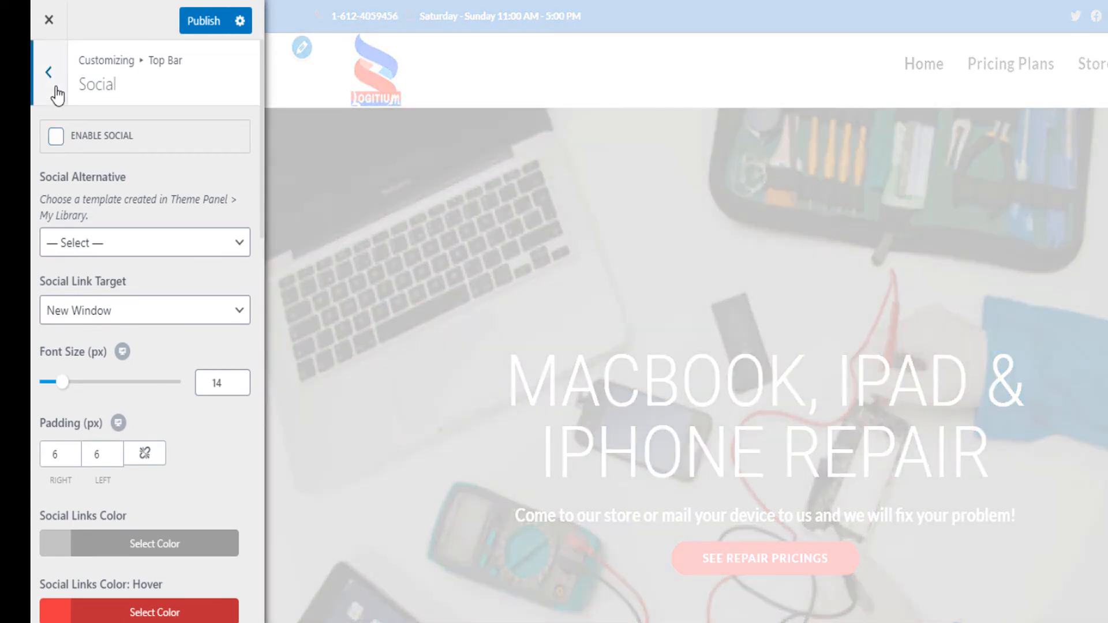
click(58, 95)
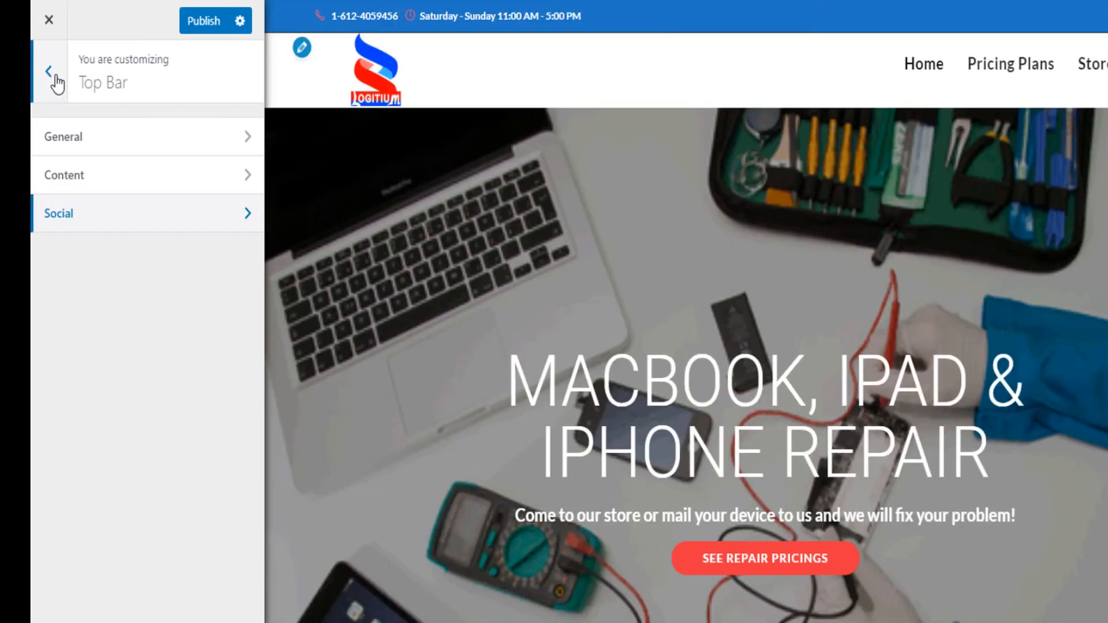
click(53, 78)
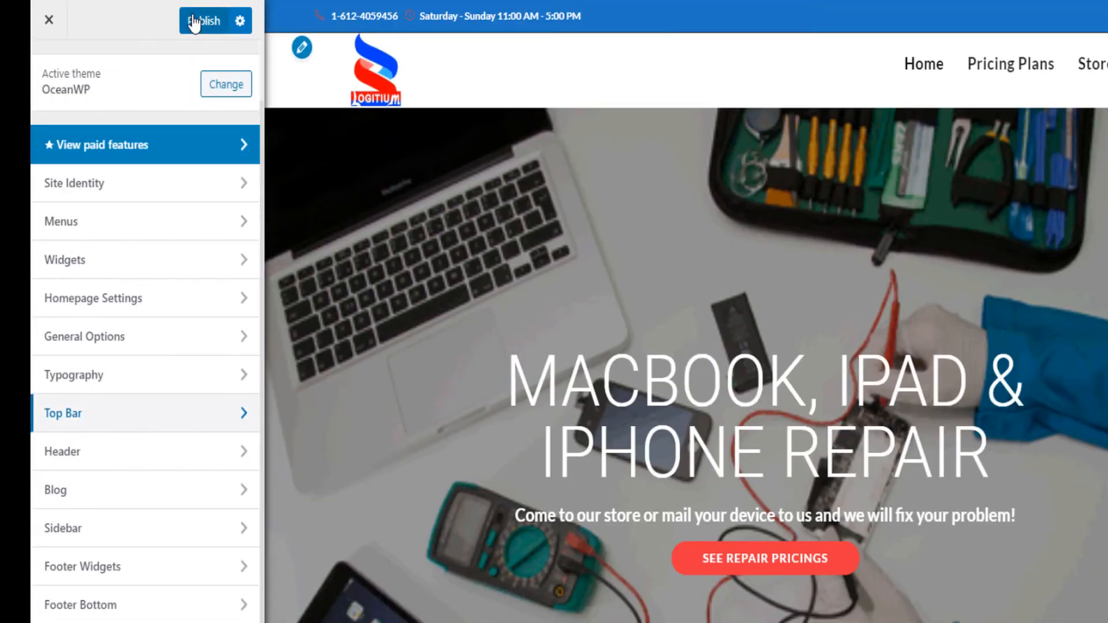
- Review the homepage preview down to its location map, look into the Blog settings, and return to the main customizer sections
scroll(663, 259, down, 15)
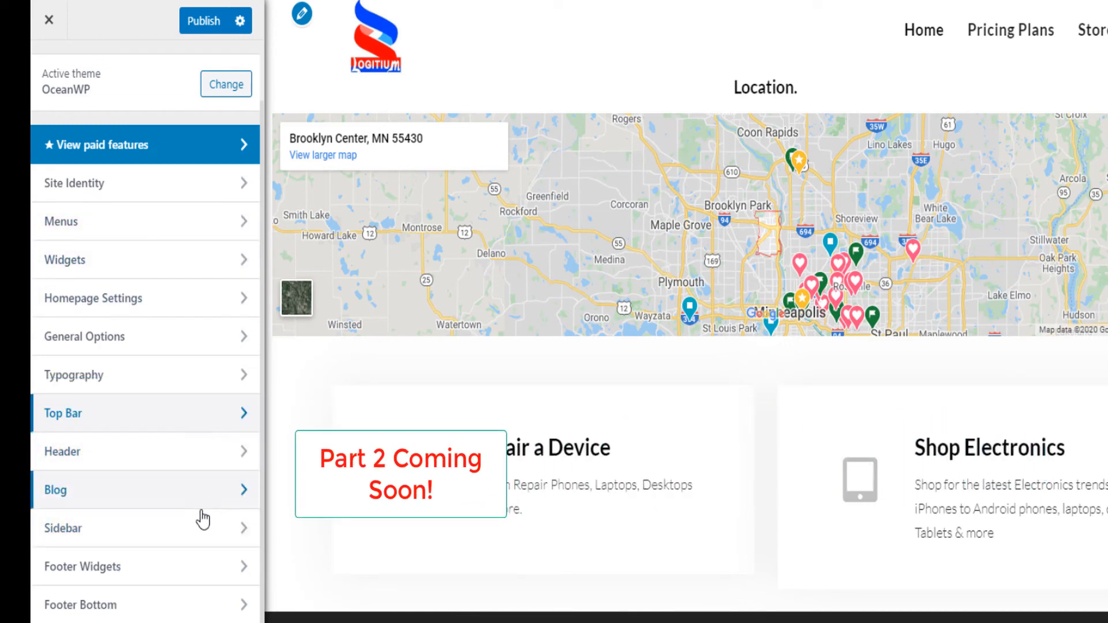
click(220, 491)
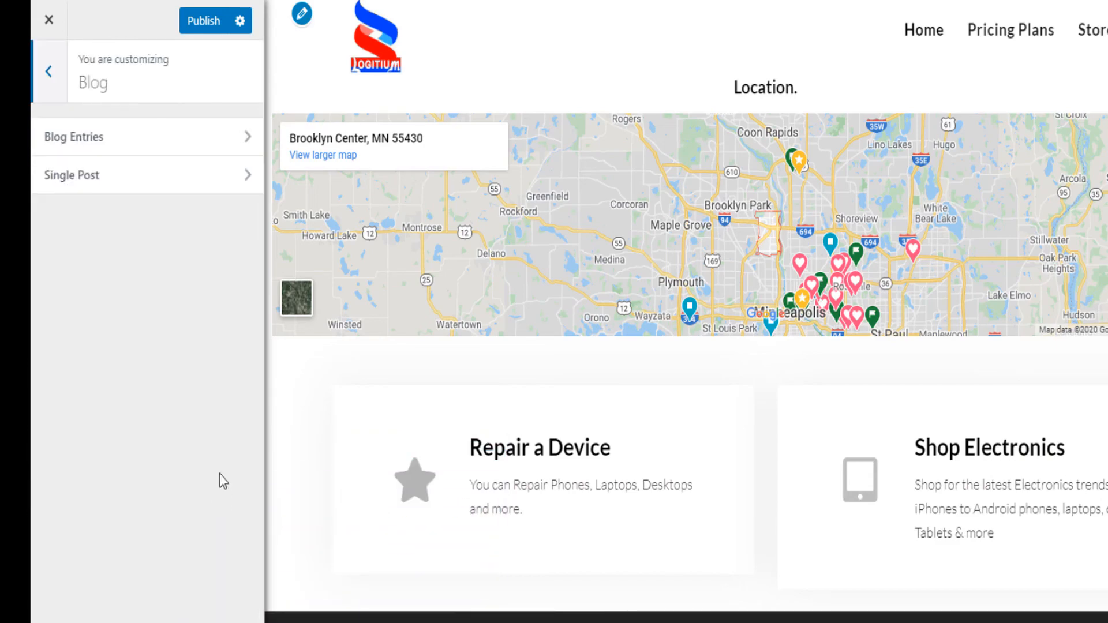
scroll(340, 213, up, 10)
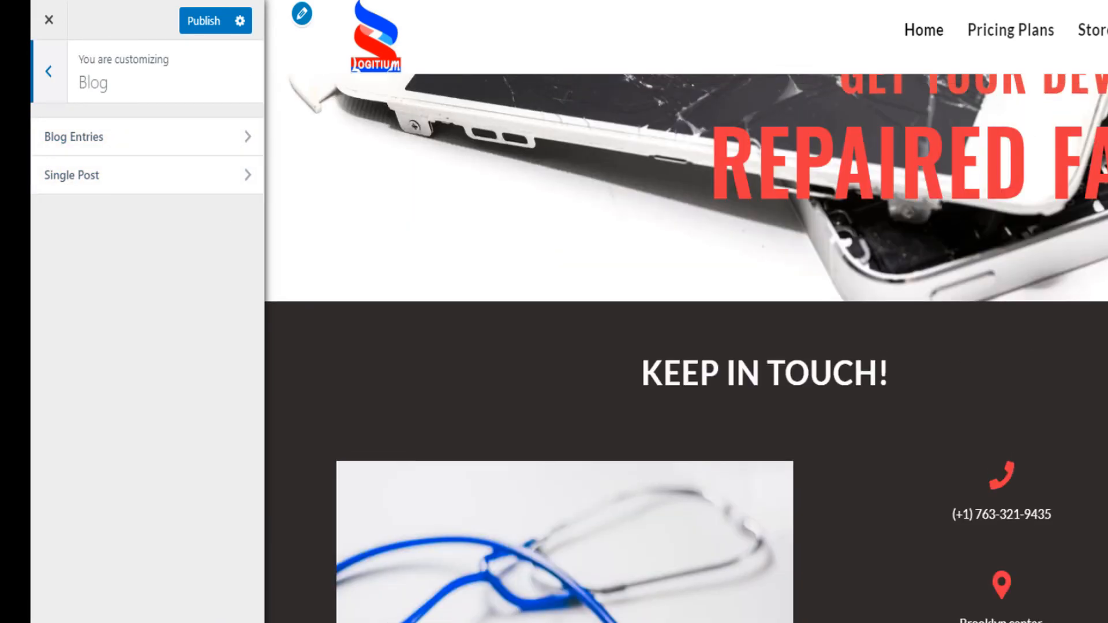
scroll(1091, 93, up, 10)
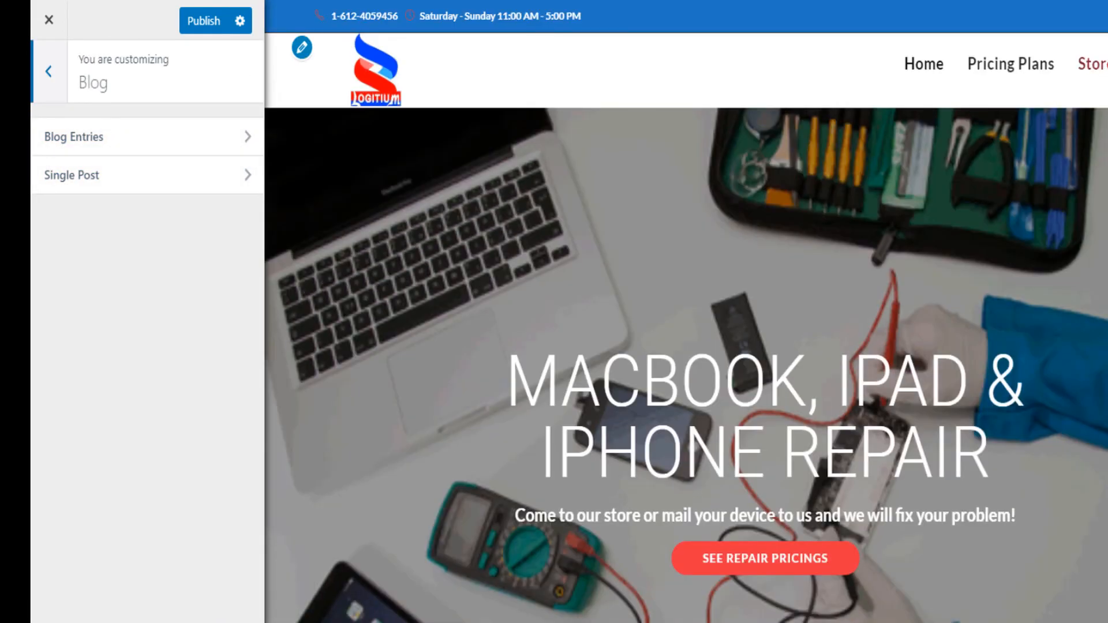
click(37, 85)
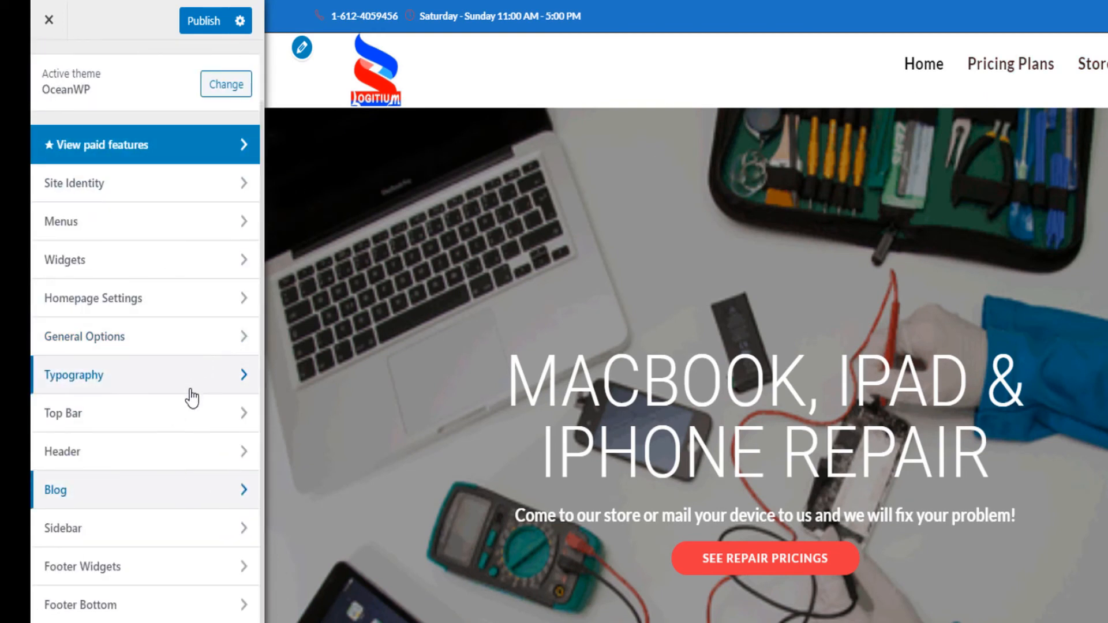
- Open the Header settings and compare the site's tablet and mobile previews, ending on the mobile preview
click(179, 449)
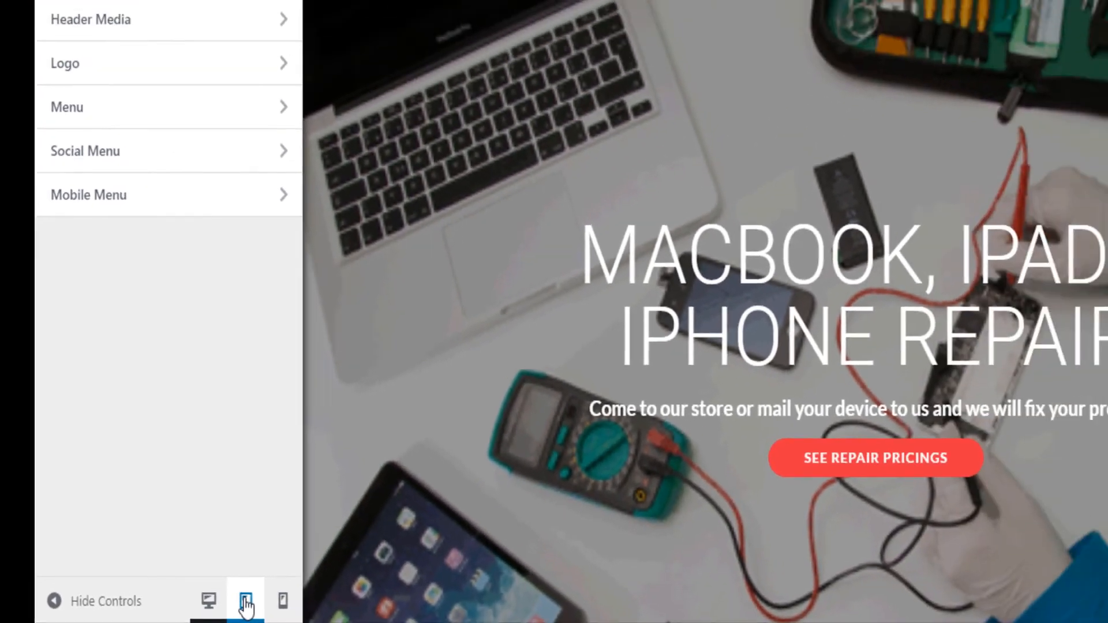
click(305, 600)
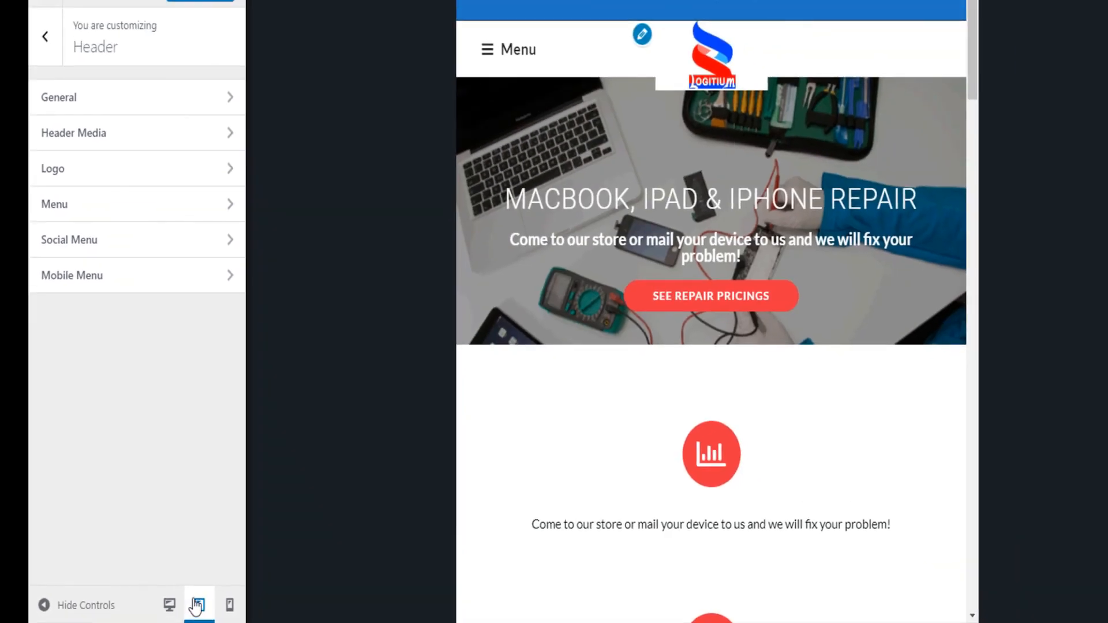
click(229, 604)
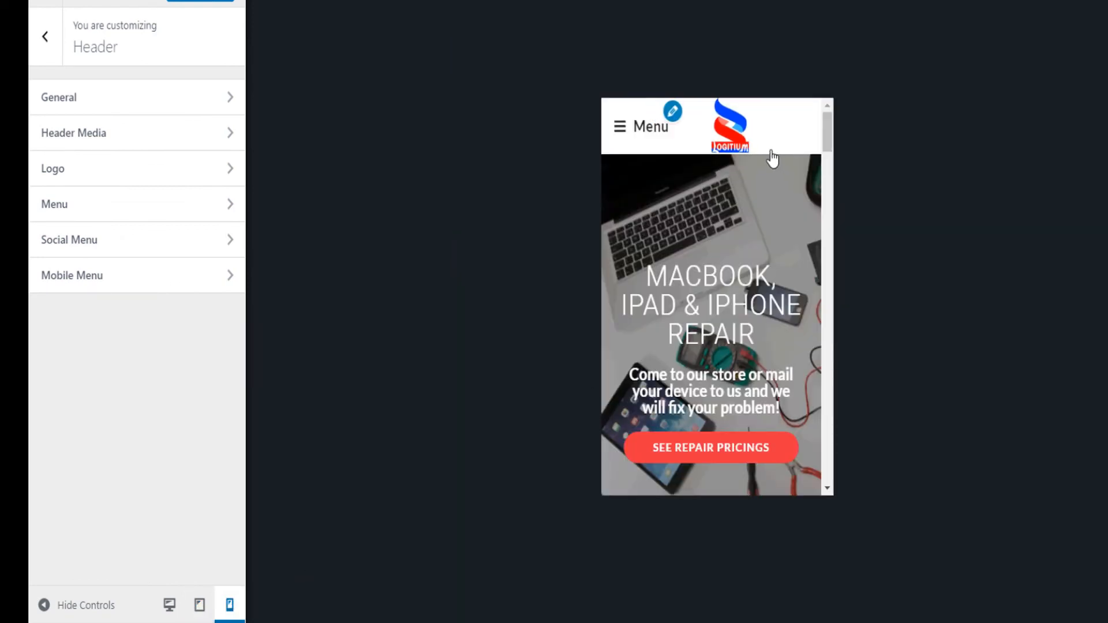
click(201, 605)
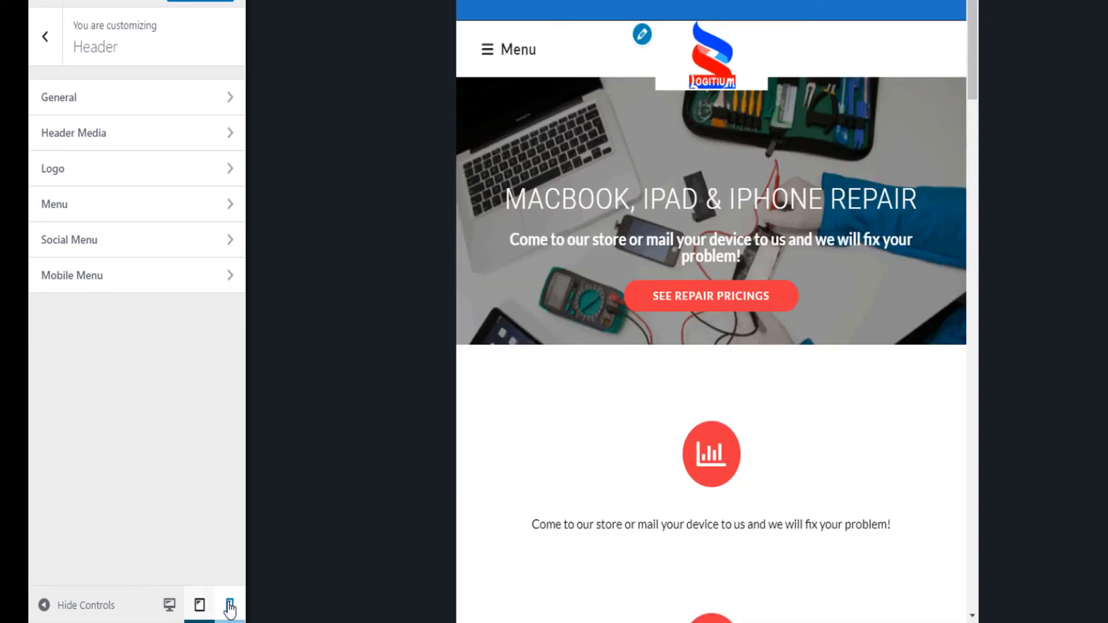
click(229, 605)
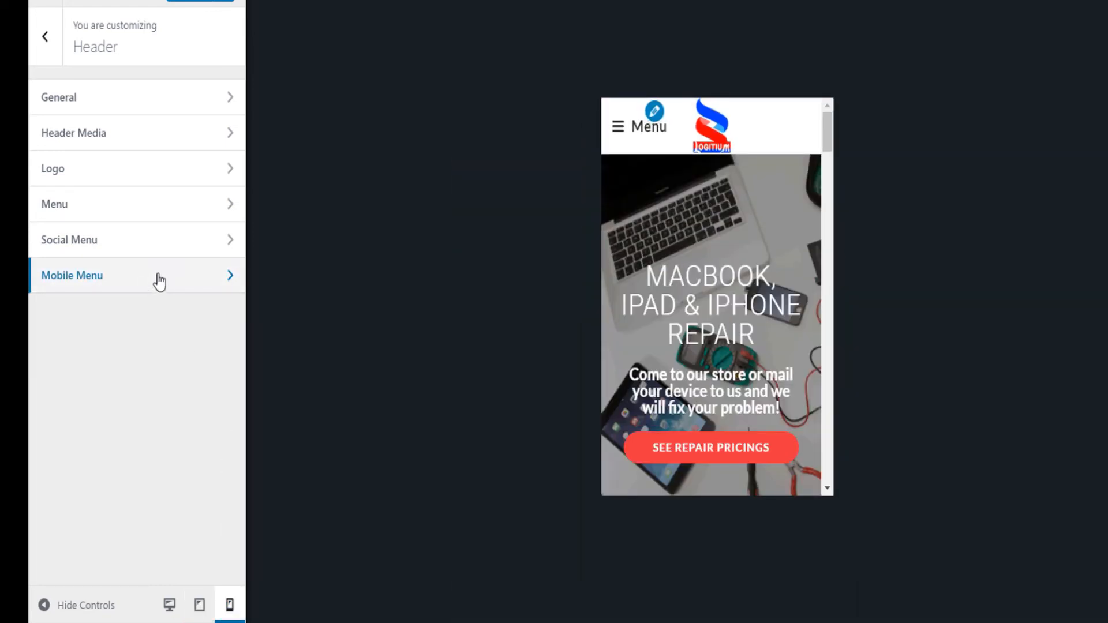
- Open the header's Mobile Menu settings and check the menu in the mobile preview by expanding and closing it
click(160, 281)
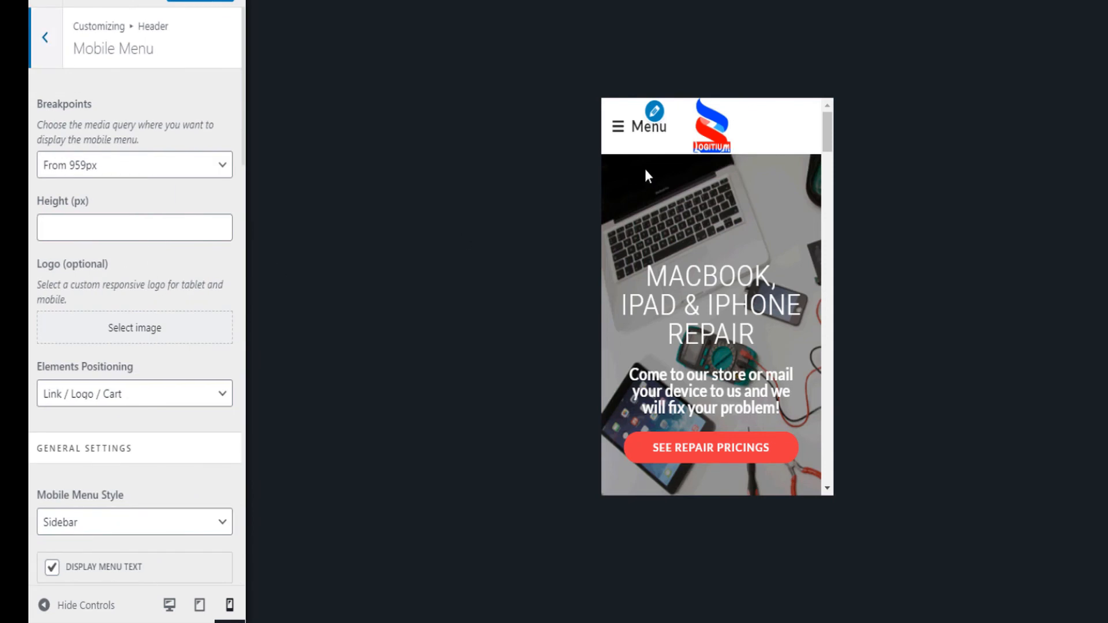
click(622, 129)
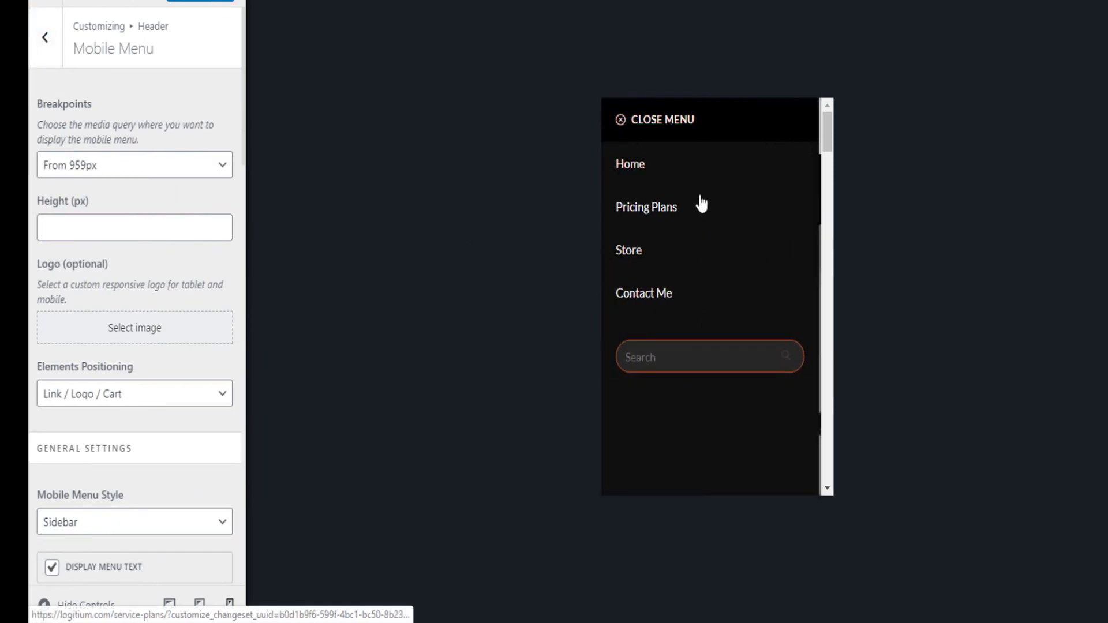
click(649, 122)
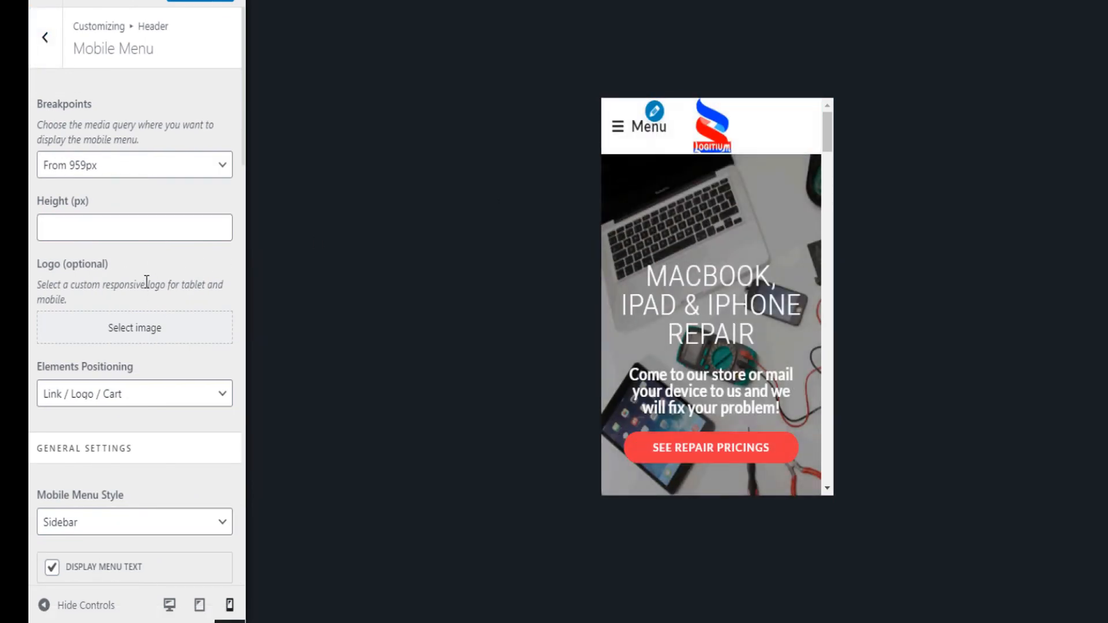
scroll(147, 281, down, 2)
scroll(151, 178, up, 2)
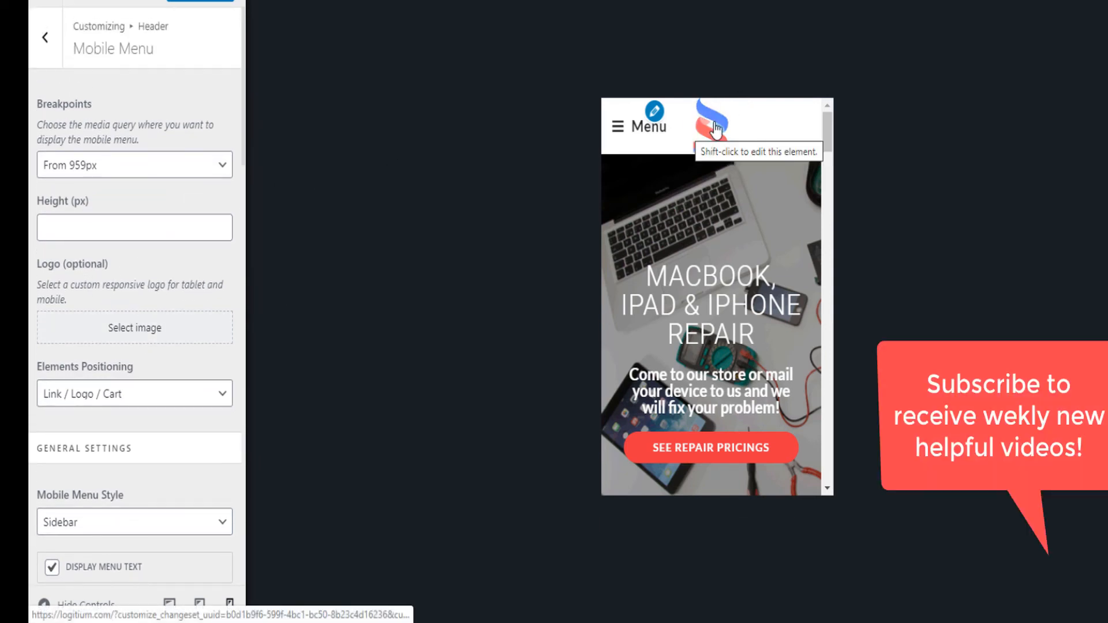
- Look at the mobile logo's image picker and the mobile menu's Breakpoints choices without changing either setting
click(128, 336)
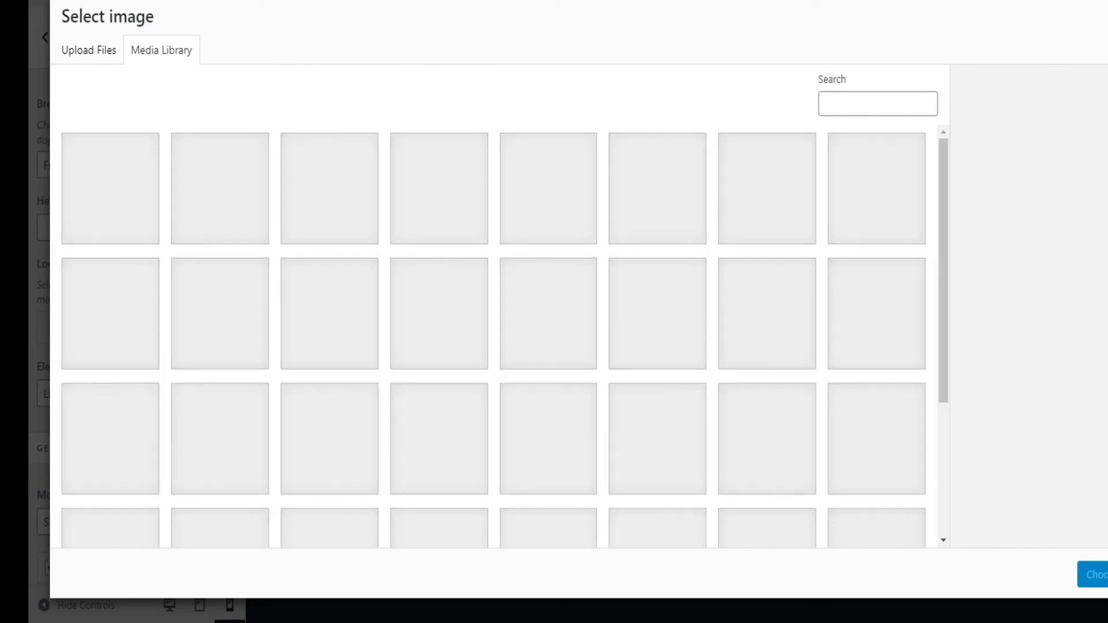
click(1106, 16)
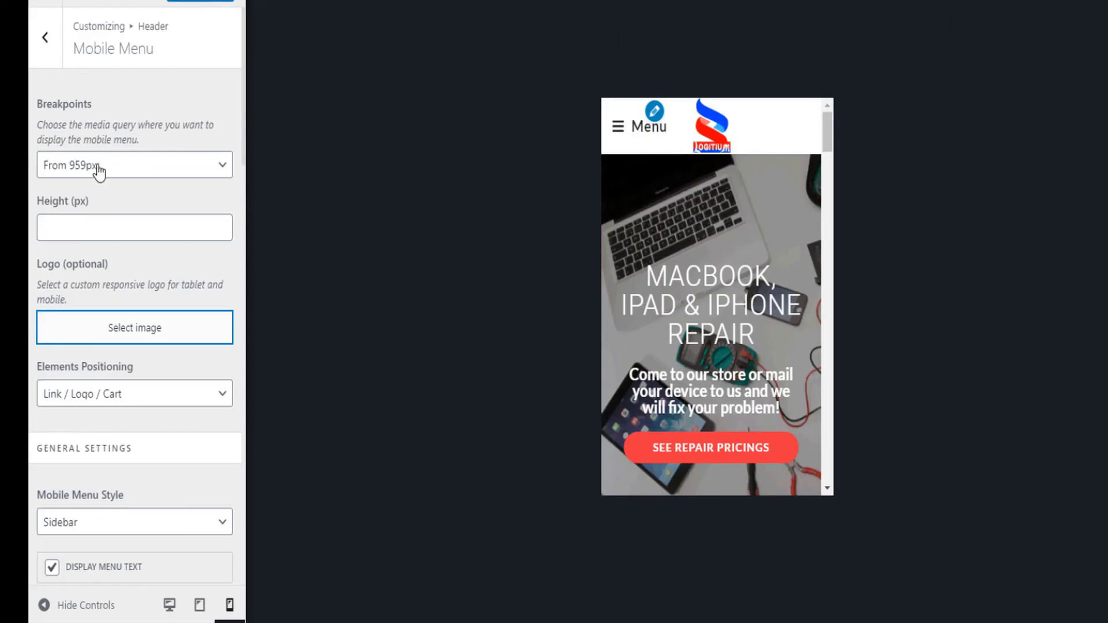
click(215, 166)
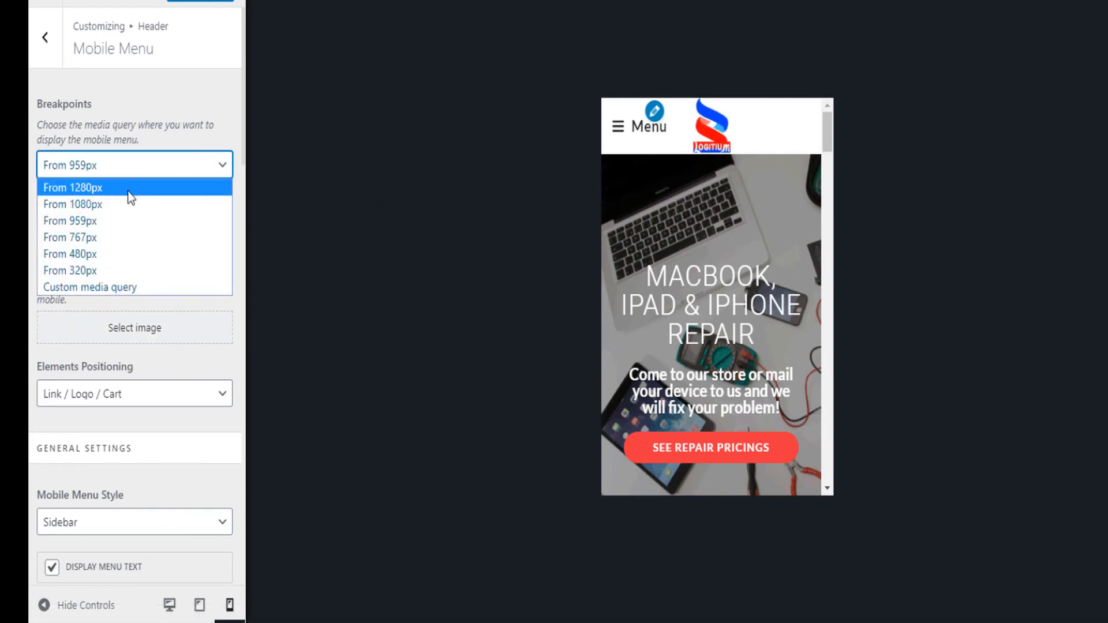
click(165, 105)
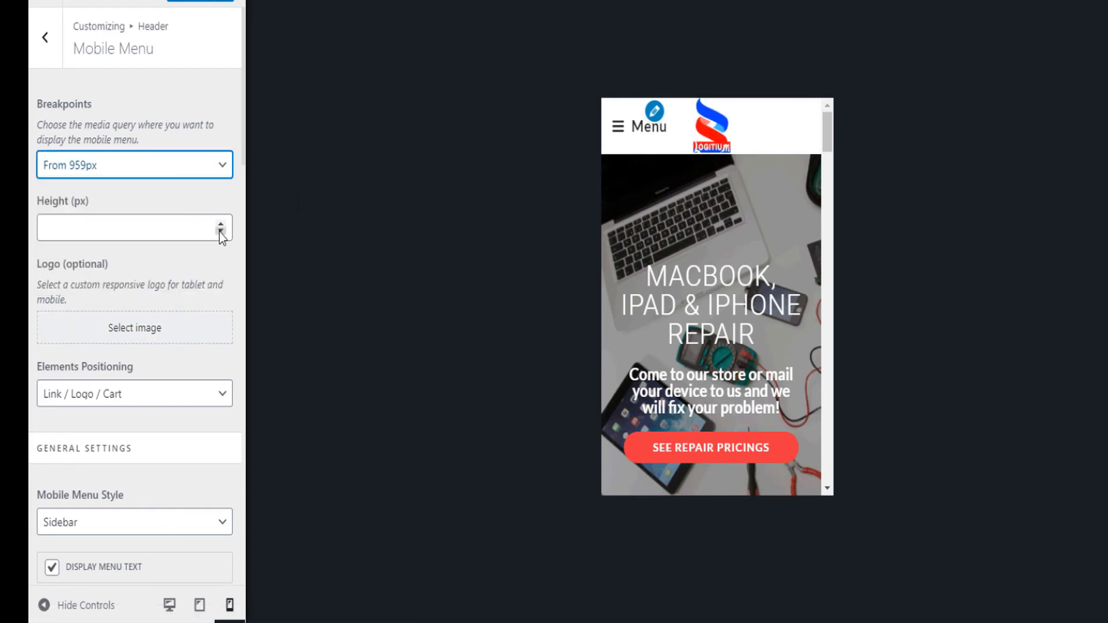
- Try the mobile header's Elements Positioning as Logo / Cart / Link, then restore Link / Logo / Cart
scroll(173, 289, down, 5)
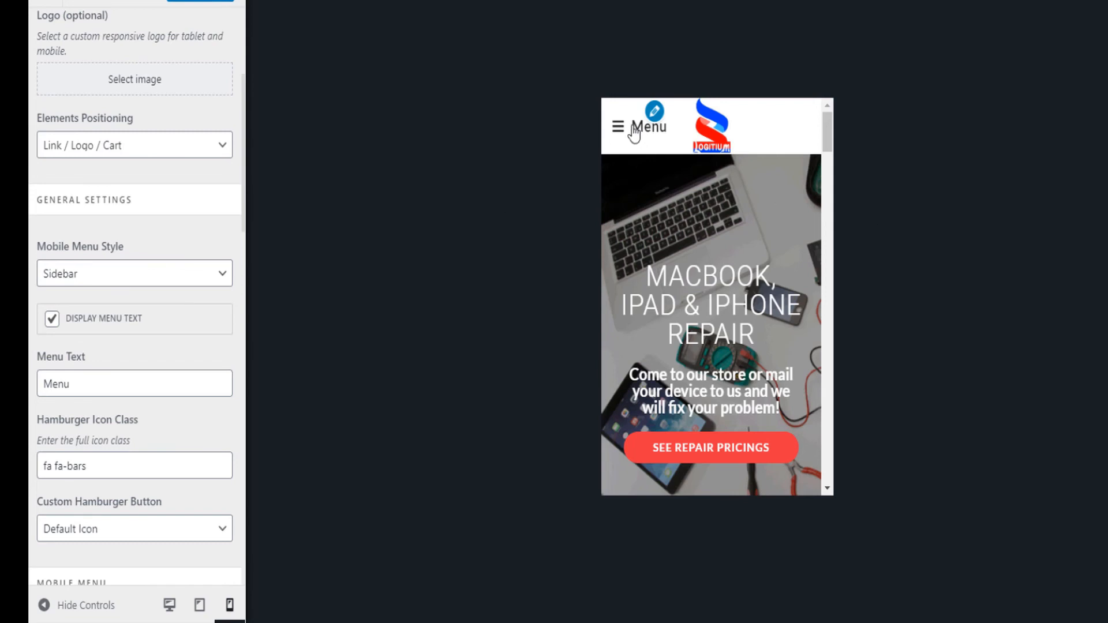
click(183, 155)
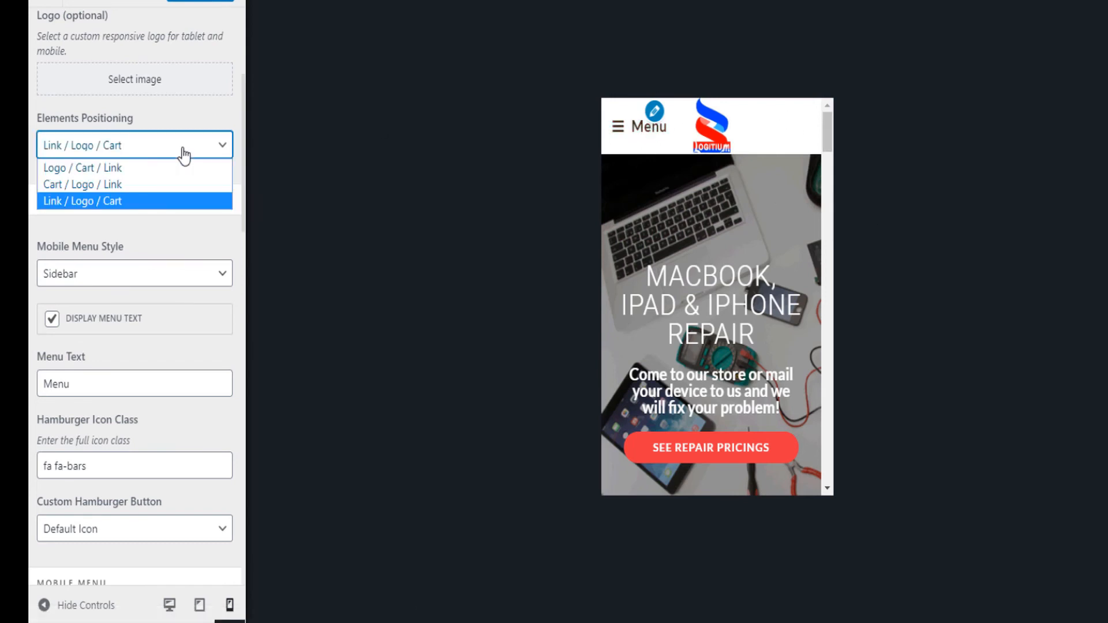
click(87, 169)
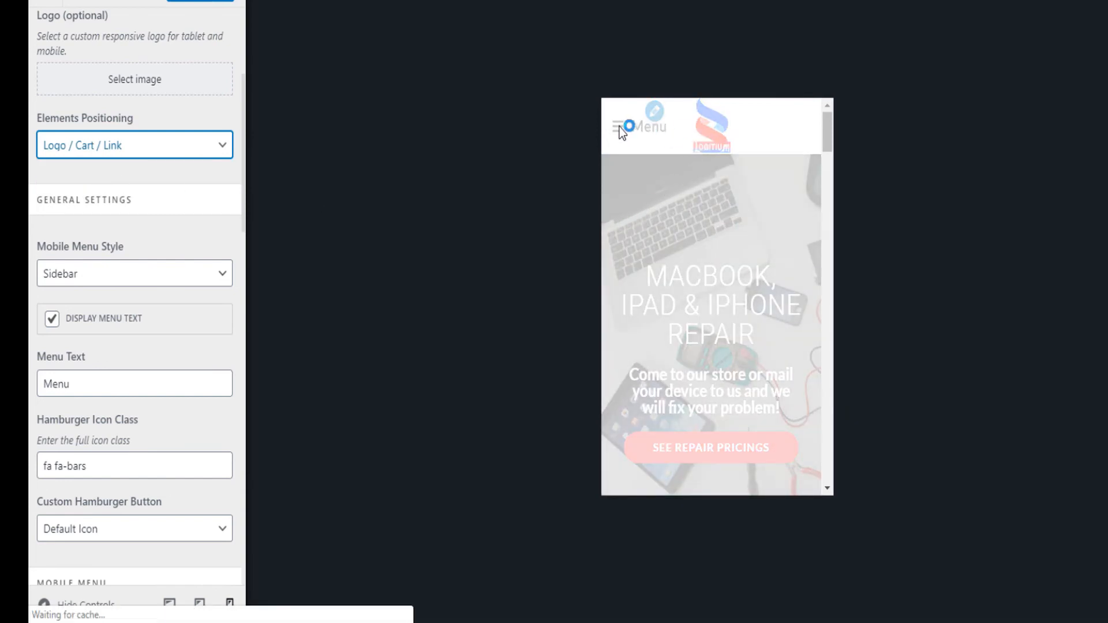
click(222, 148)
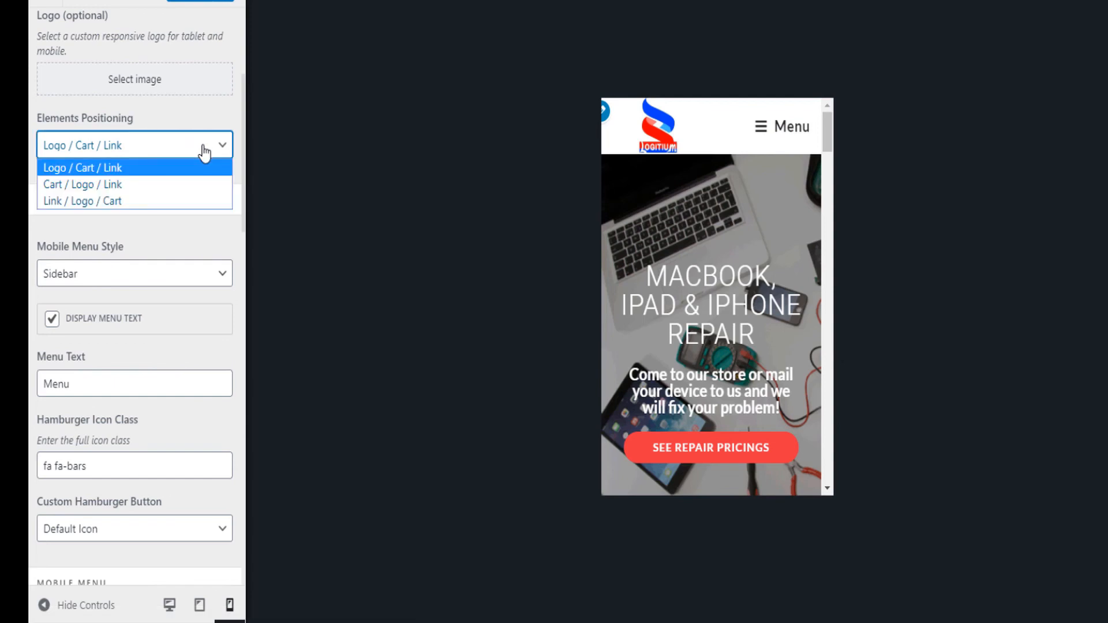
click(84, 197)
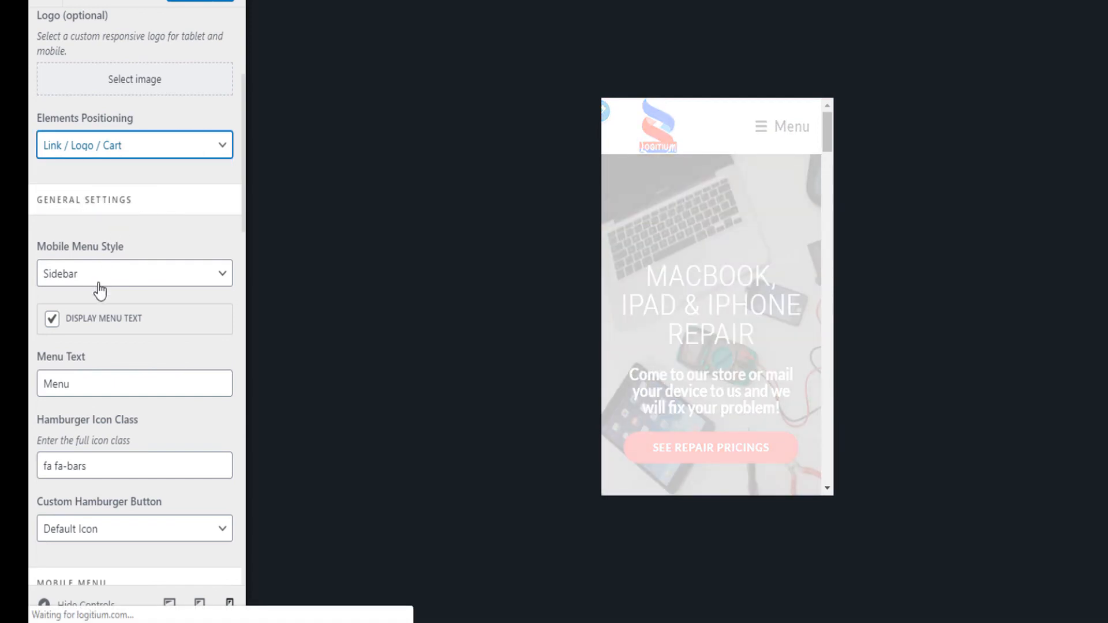
- Disable Display Menu Text for the mobile menu and enable it again
scroll(100, 290, down, 2)
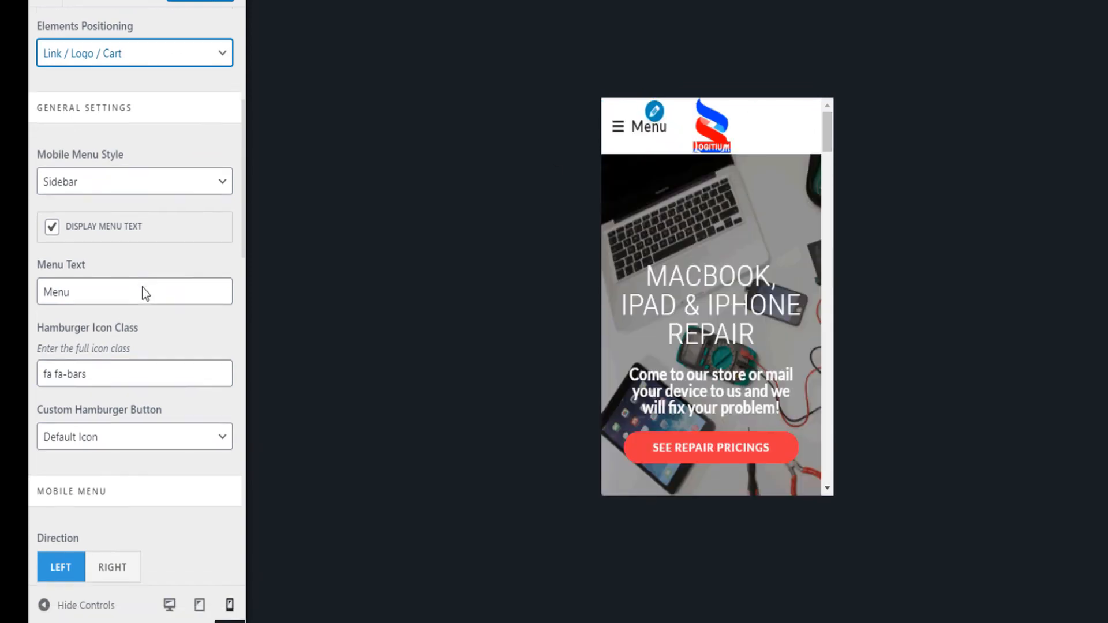
scroll(144, 292, down, 2)
click(52, 155)
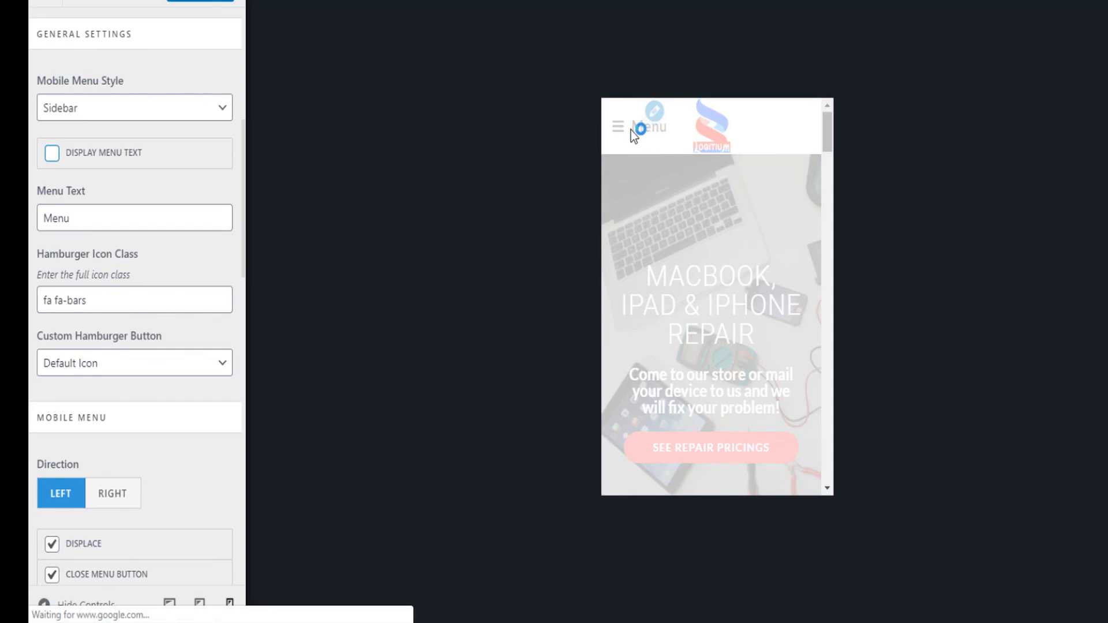
click(56, 157)
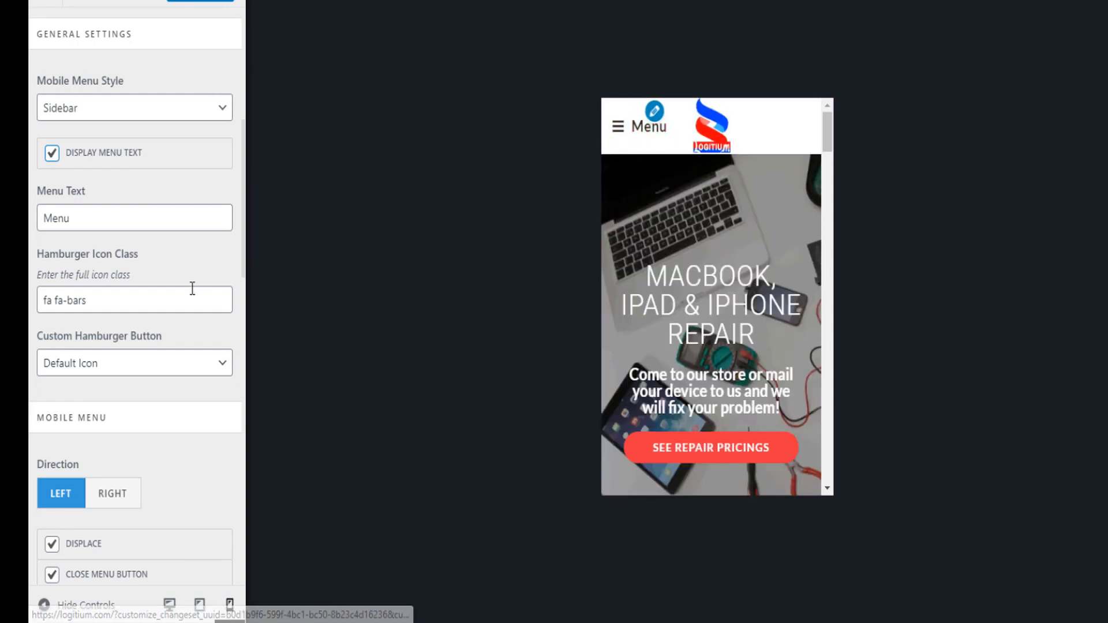
- Examine the Custom Hamburger Button styles without choosing a new one, and view the mobile menu's direction and close button settings
scroll(185, 289, down, 4)
scroll(185, 289, up, 1)
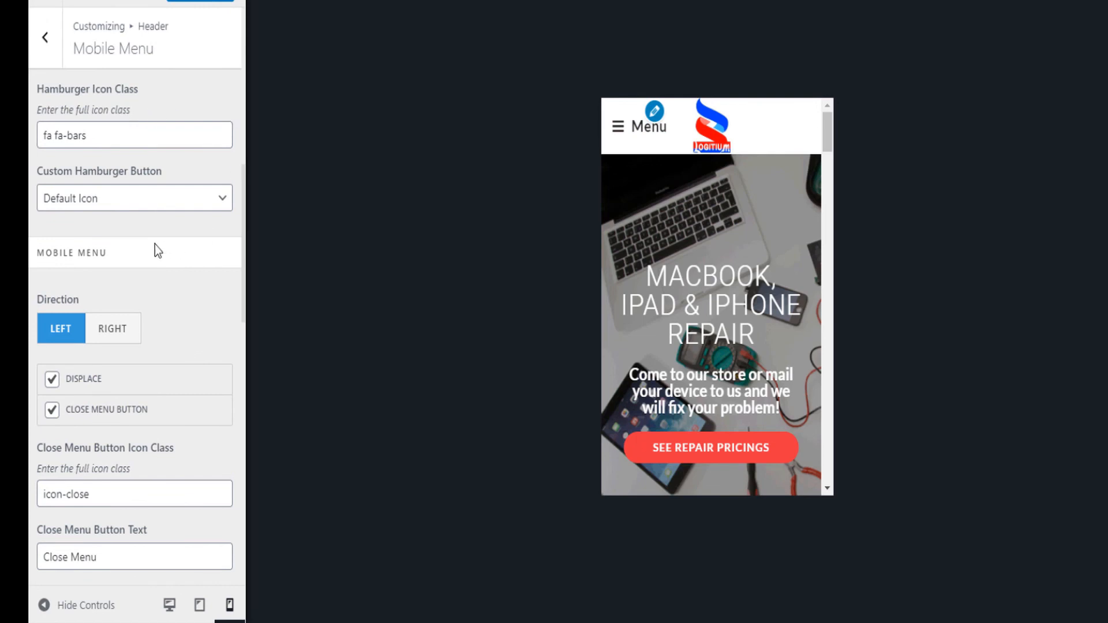
click(182, 202)
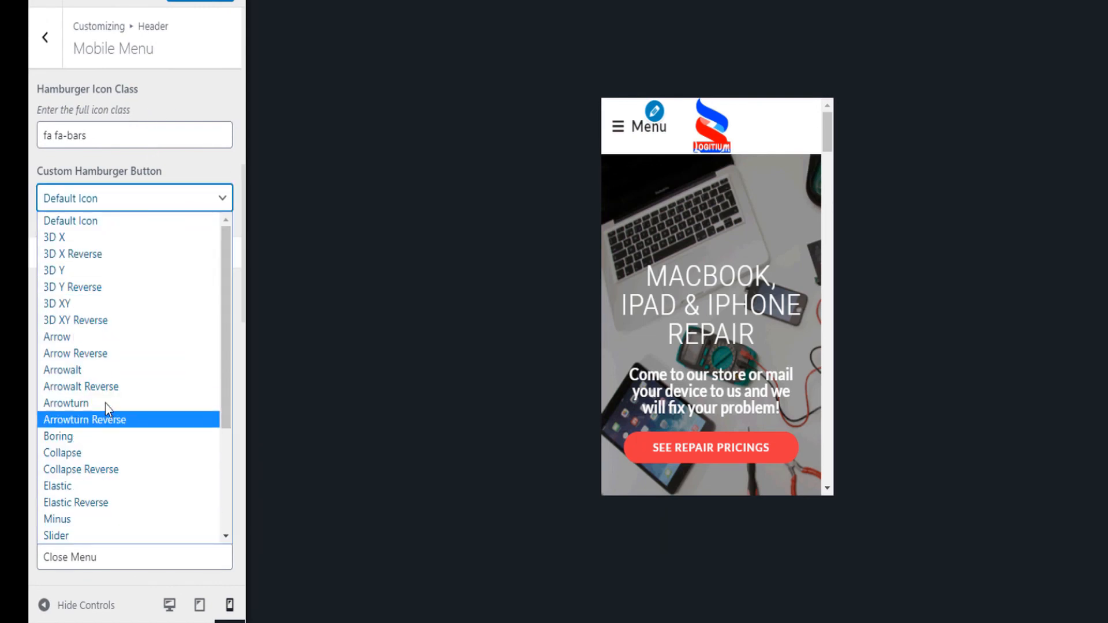
scroll(146, 295, down, 3)
scroll(146, 295, up, 3)
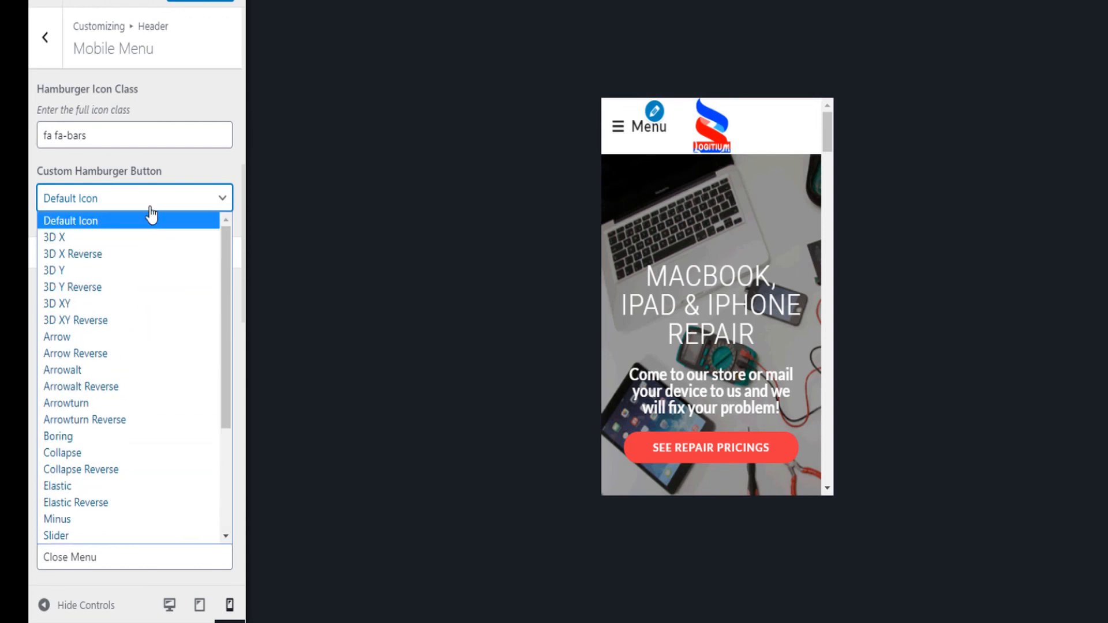
click(197, 162)
scroll(179, 297, down, 3)
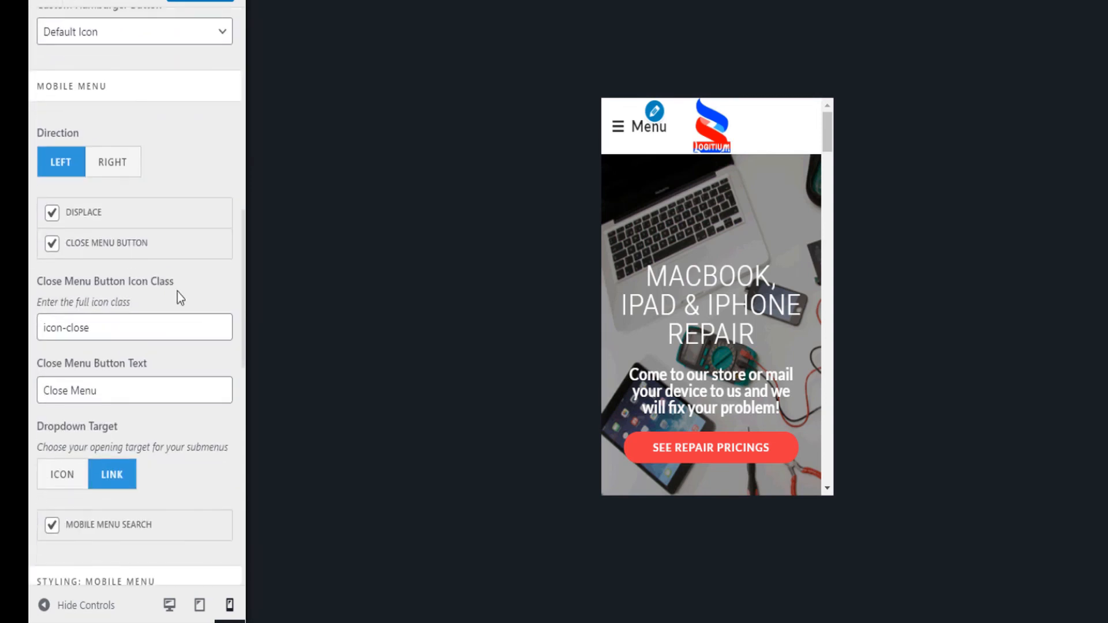
- Examine the mobile menu's close button, dropdown target and search options, and its styling colors
scroll(161, 309, down, 7)
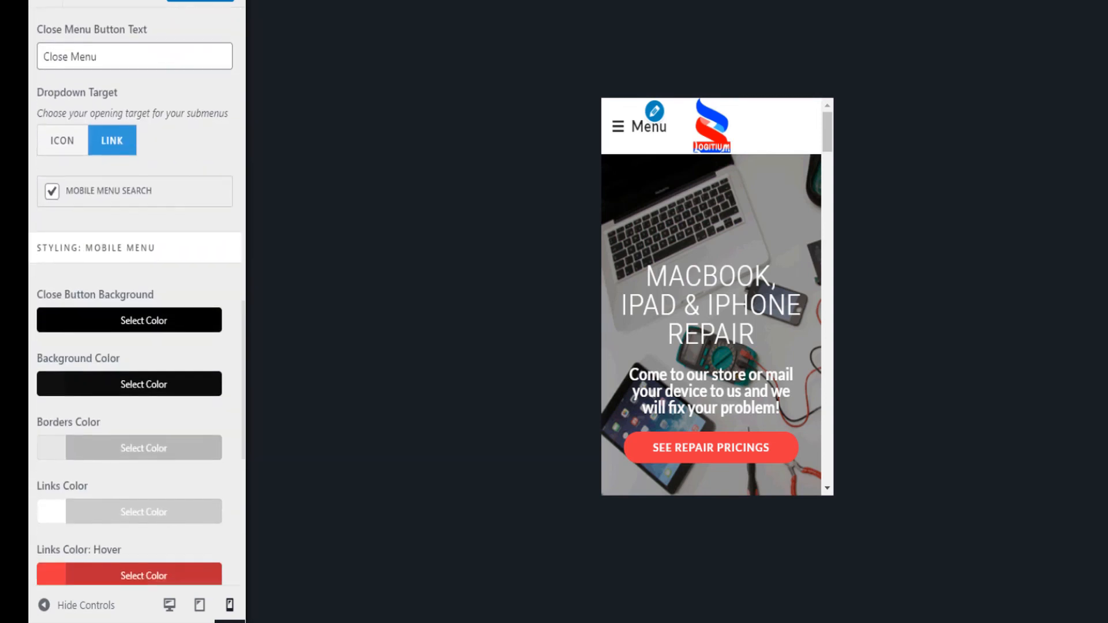
scroll(165, 436, down, 5)
scroll(165, 436, up, 15)
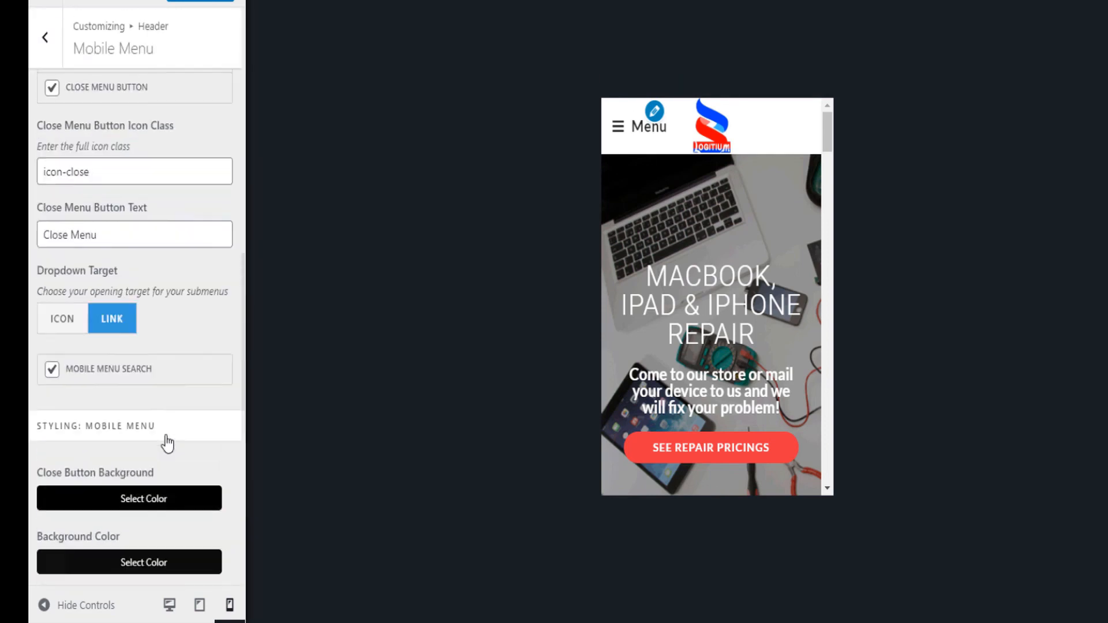
scroll(167, 437, up, 7)
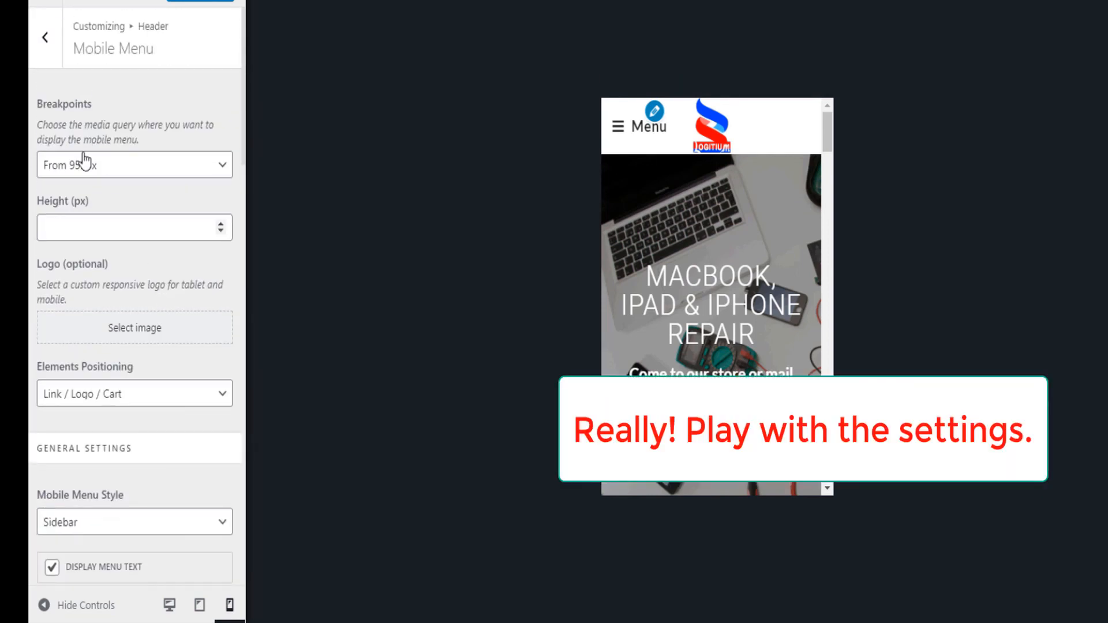
- Leave the Mobile Menu settings, publish the customizer changes and switch to the live site's homepage
click(46, 38)
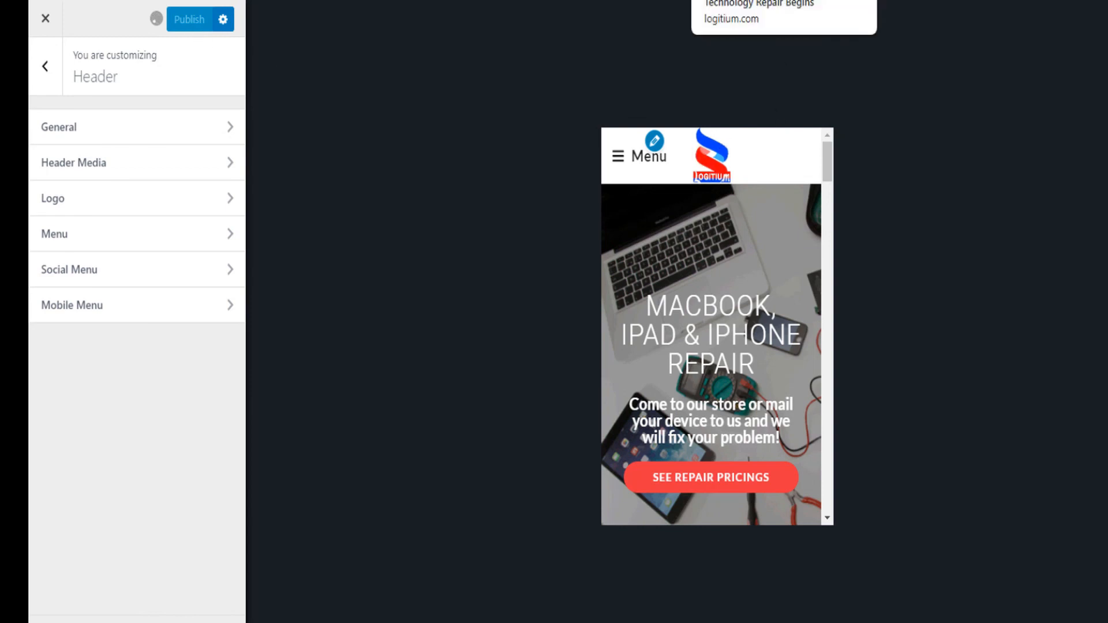
click(744, 0)
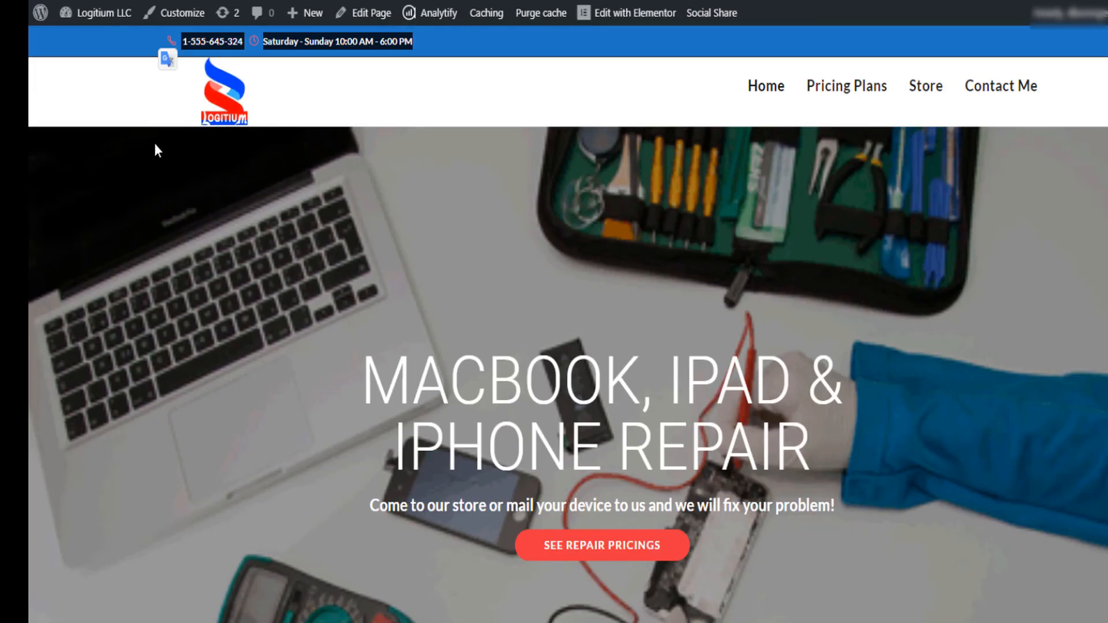
click(909, 1)
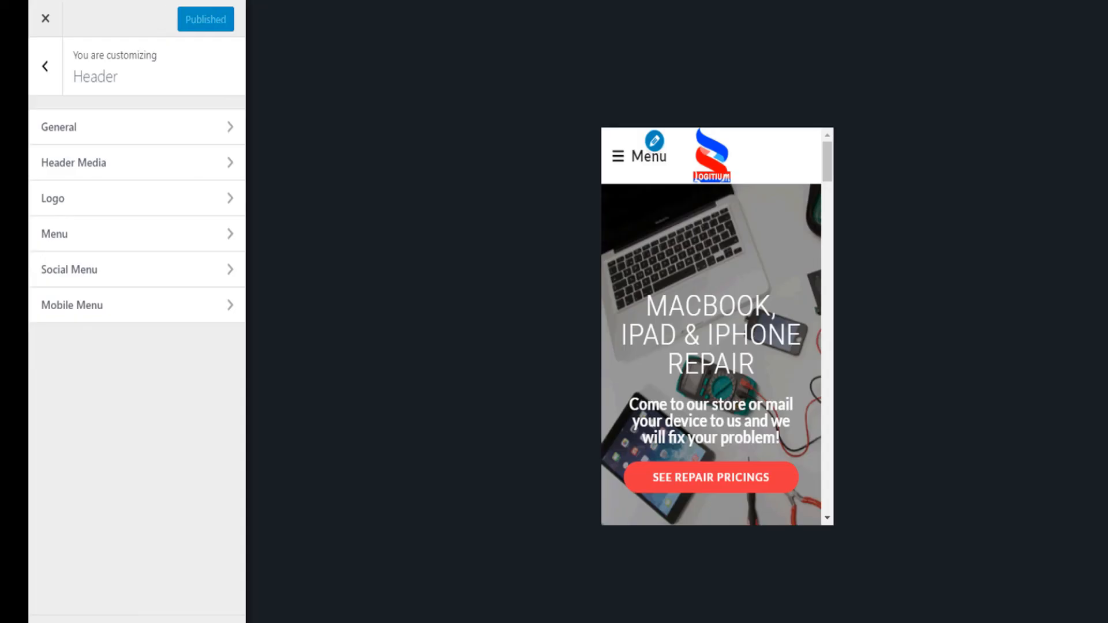
click(744, 1)
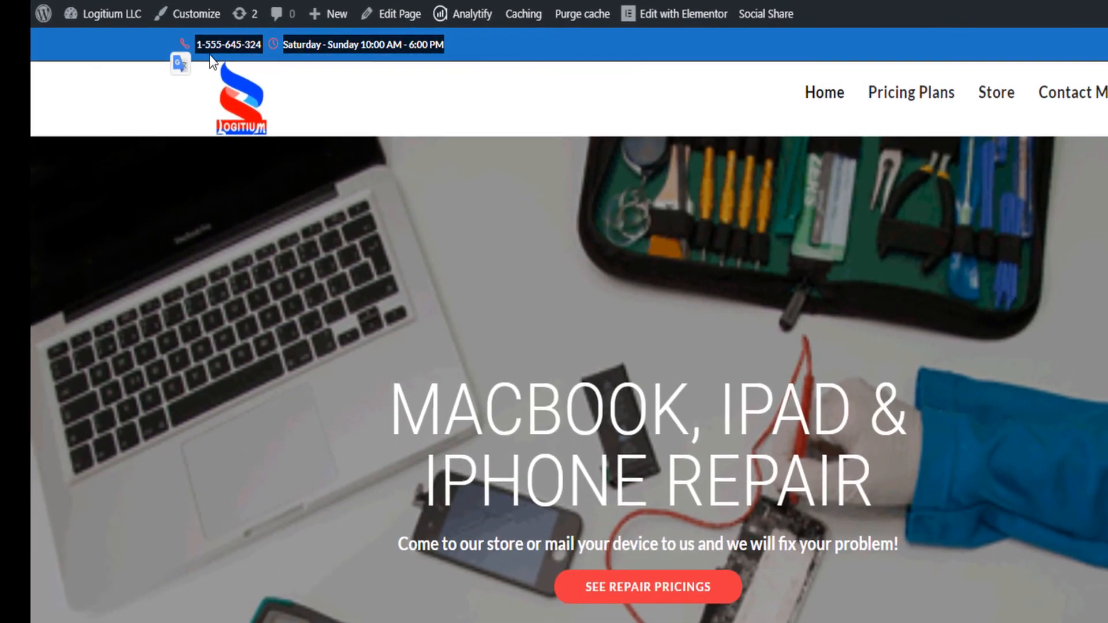
- Check the refreshed live homepage, covering the top bar's phone number and opening hours and the page sections below
drag(210, 46, 249, 47)
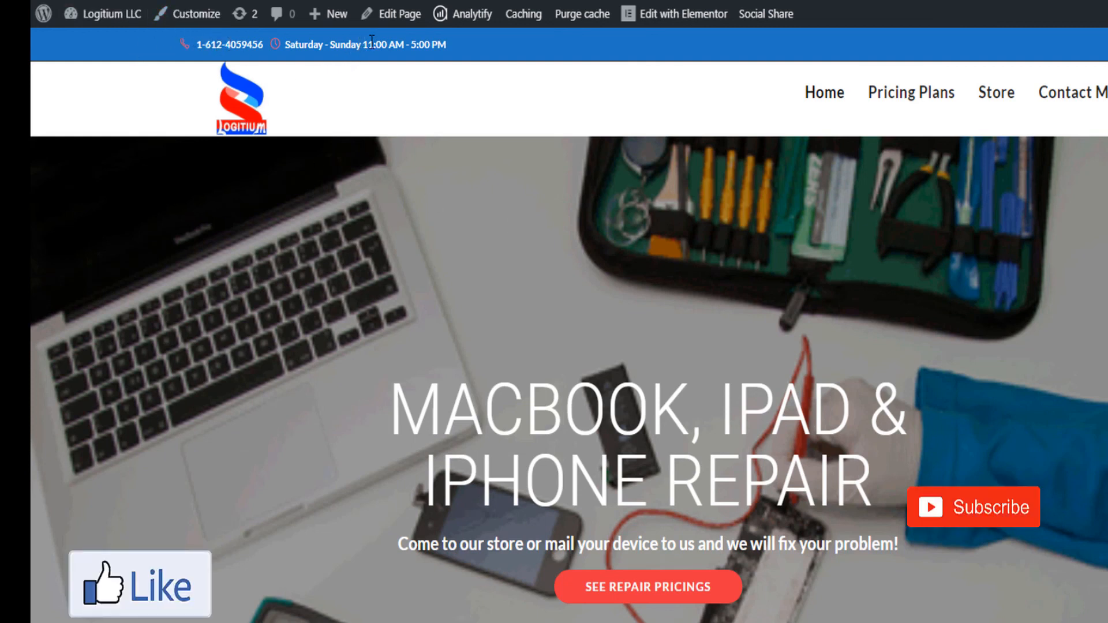
drag(363, 44, 451, 58)
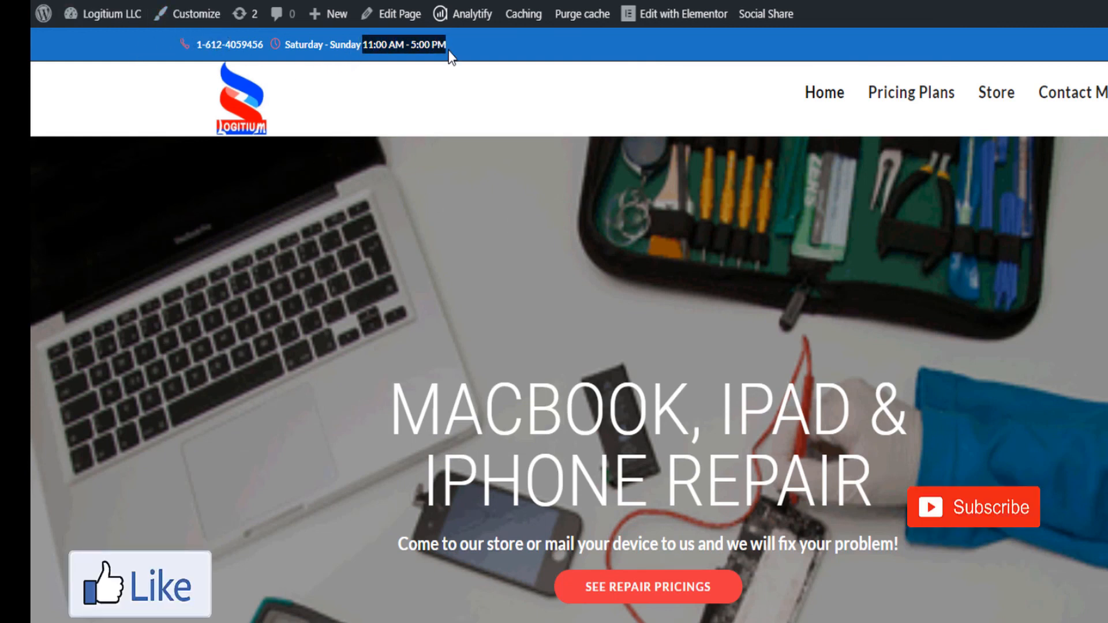
scroll(701, 294, down, 5)
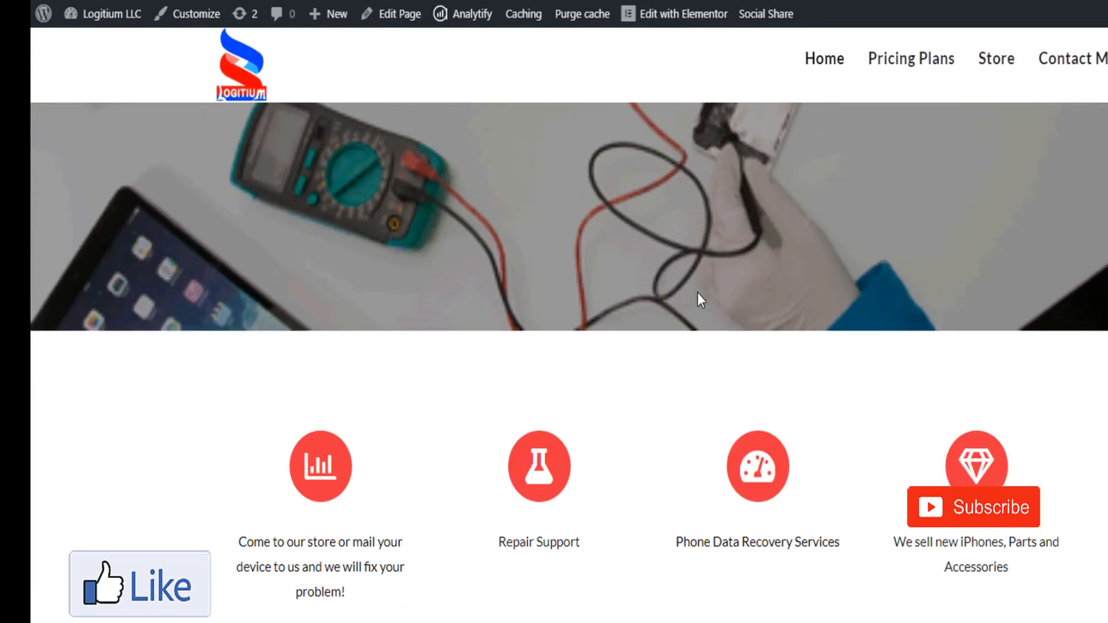
scroll(696, 292, down, 15)
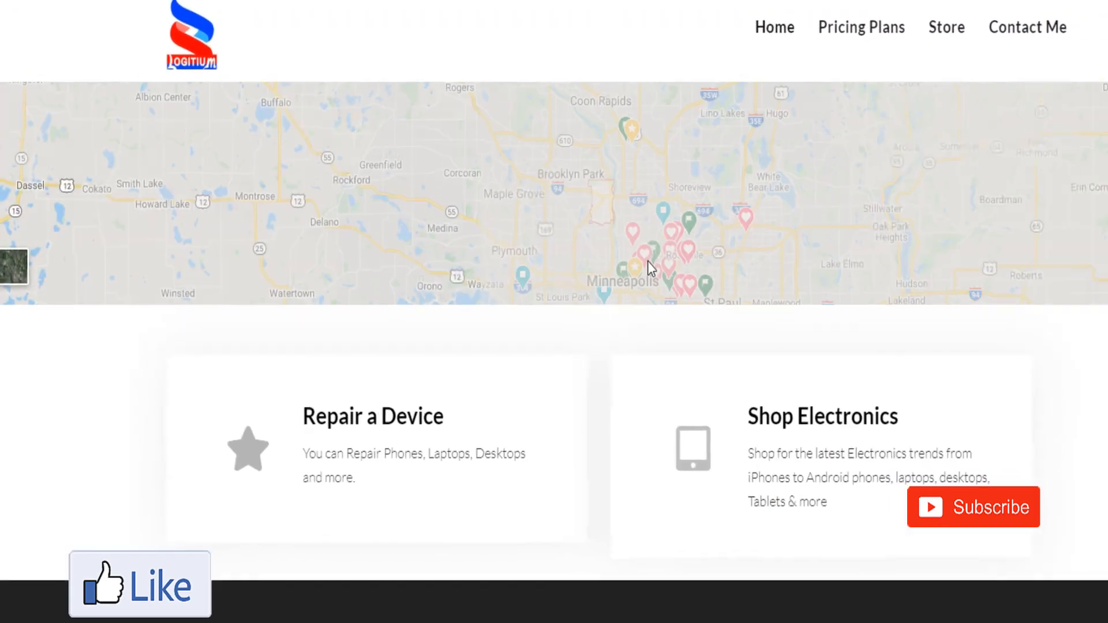
scroll(647, 261, up, 10)
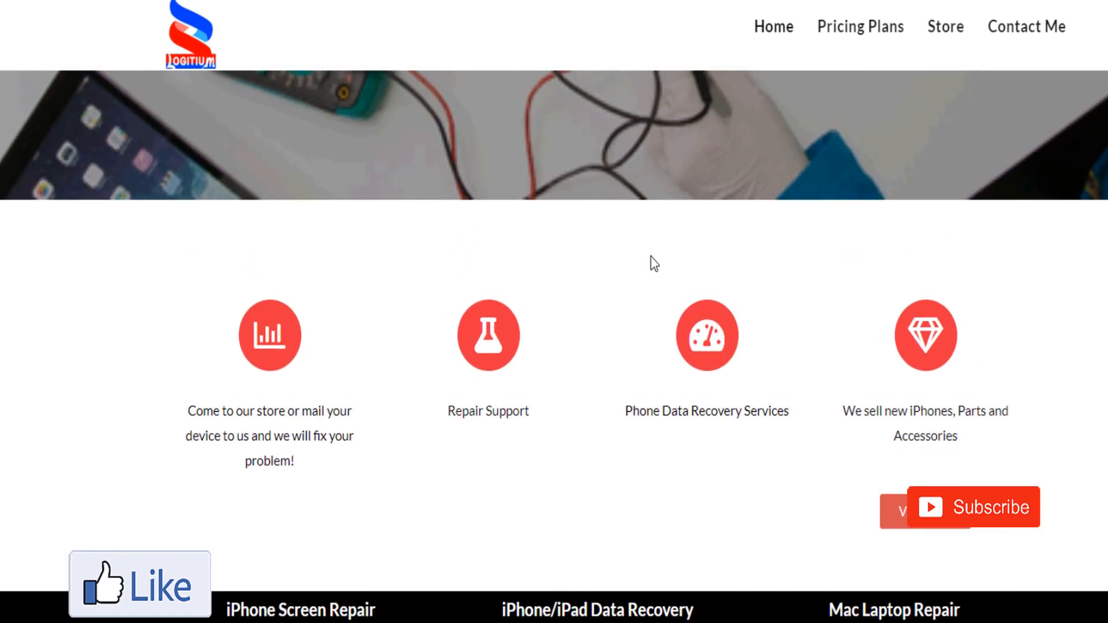